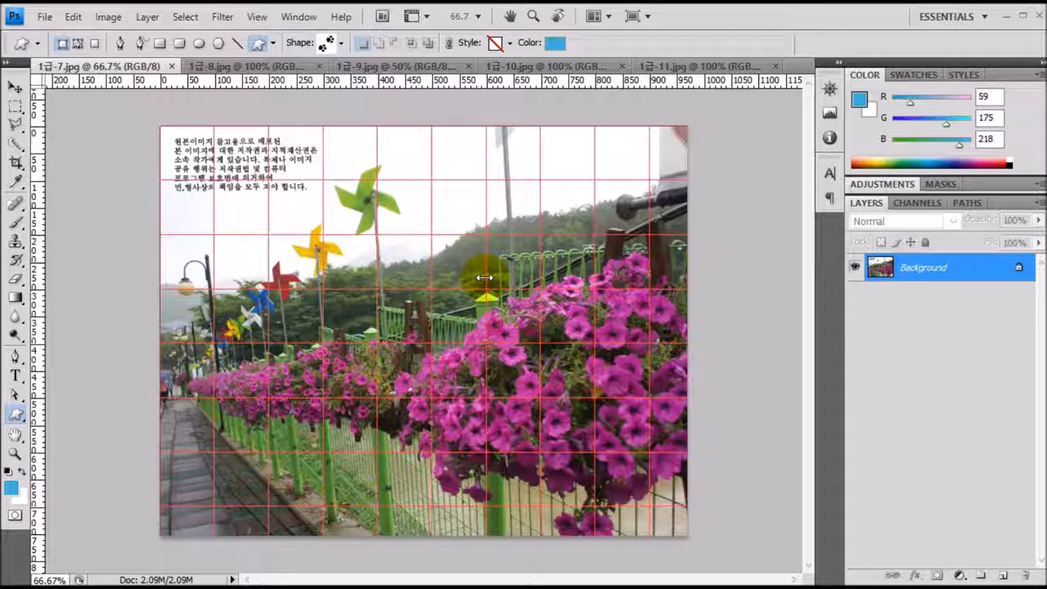
Start a new document and name it with the third identification line (ending in -3), copied from the gtq_수험-1 Notepad file.
left_click(42, 17)
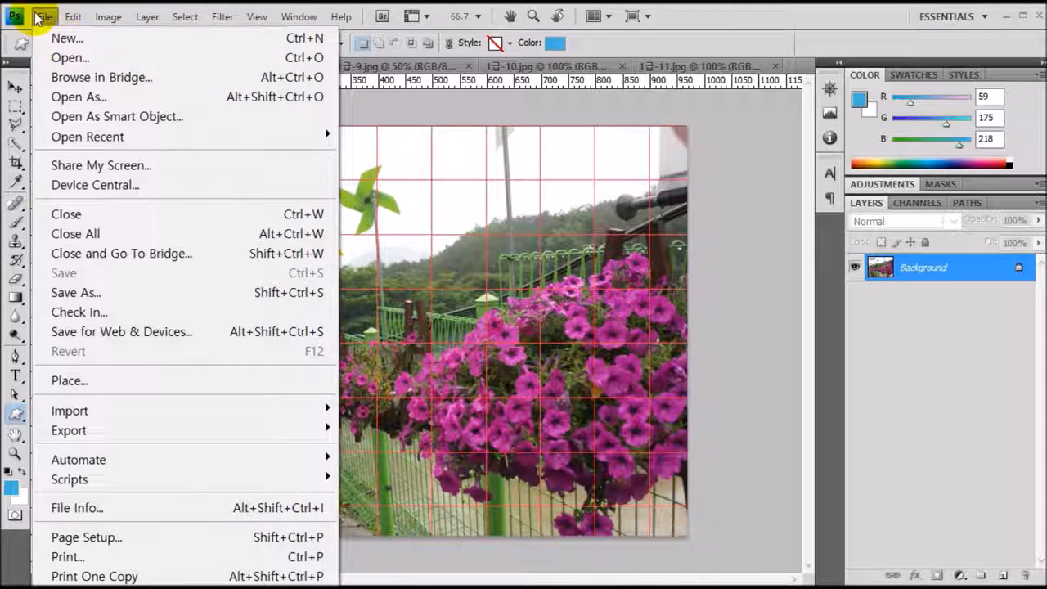
left_click(43, 18)
left_click(42, 18)
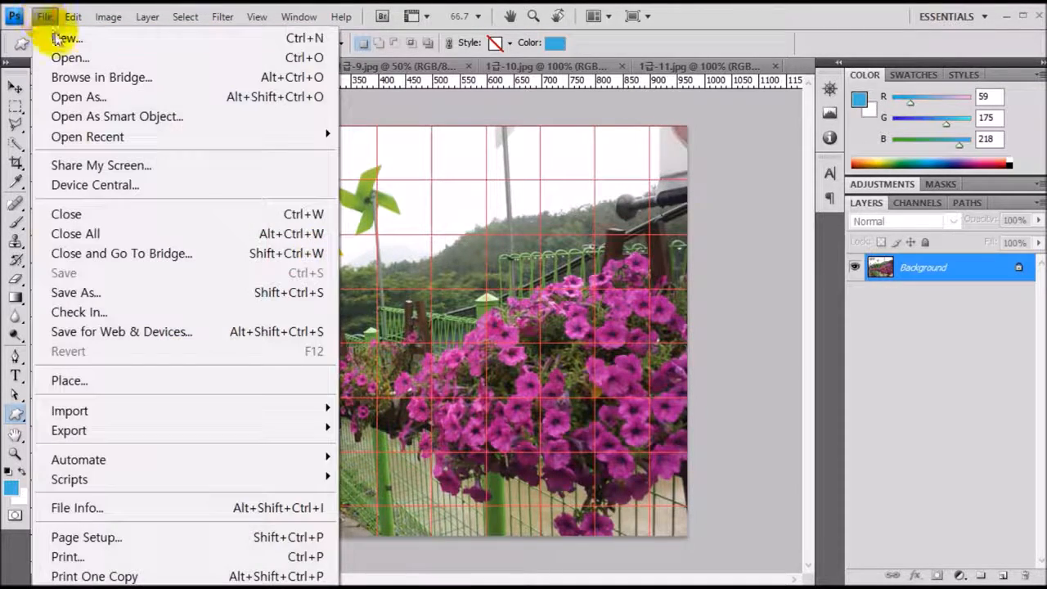
left_click(54, 37)
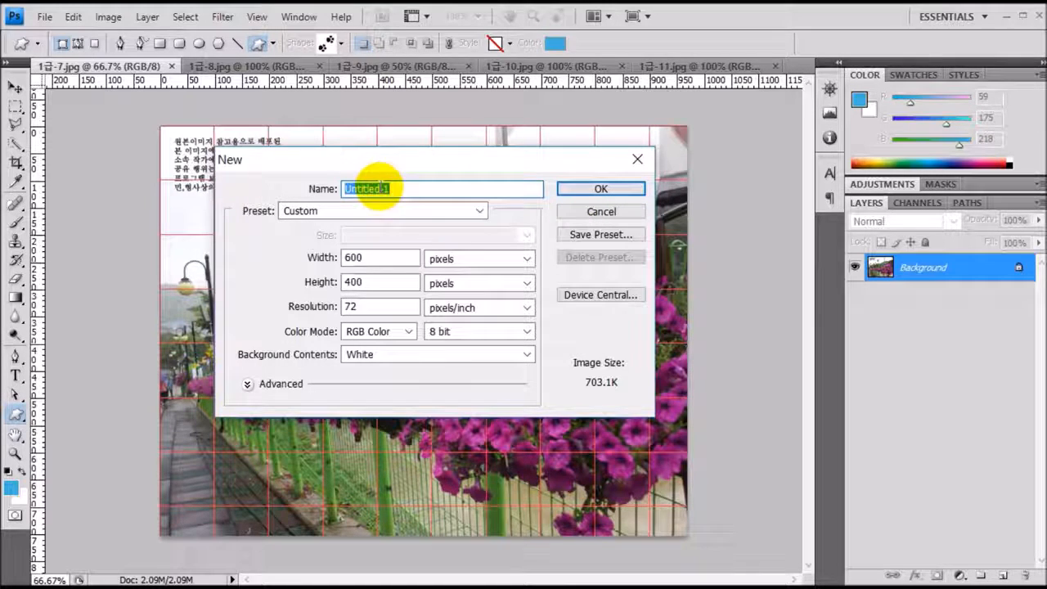
left_click_drag(614, 588, 584, 450)
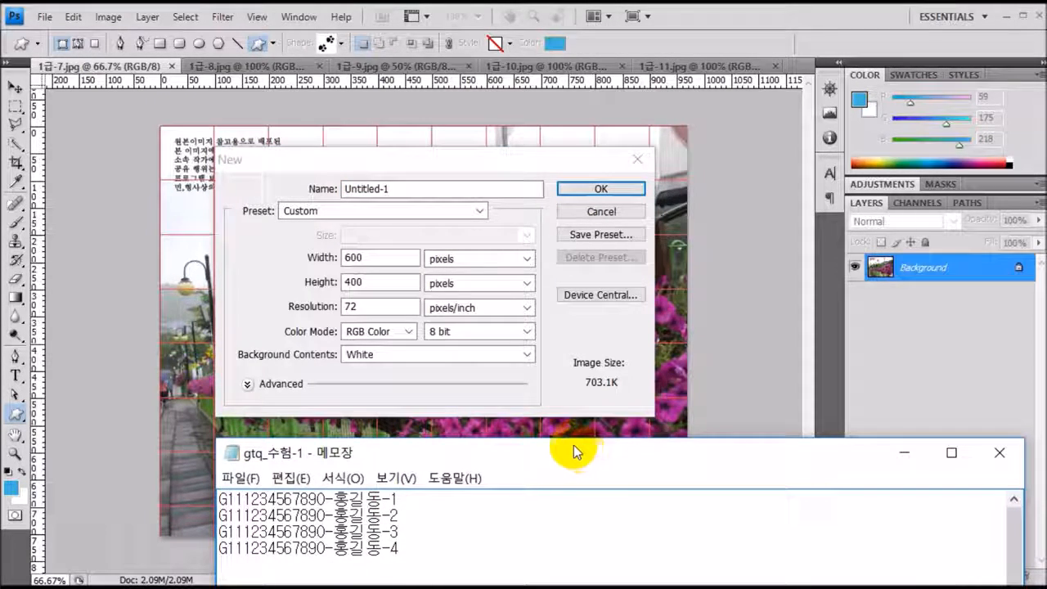
left_click(421, 193)
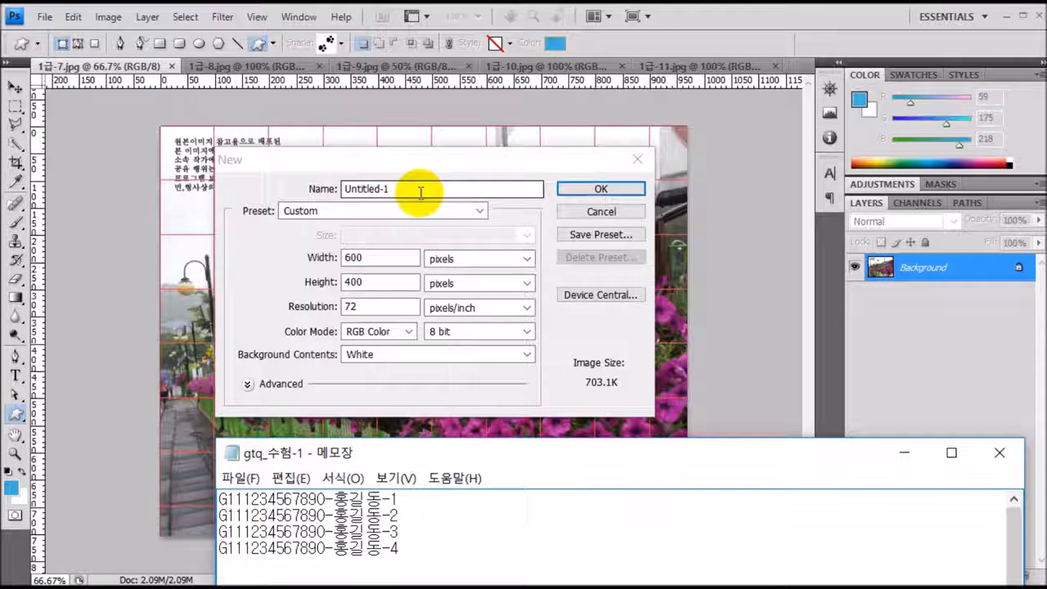
left_click(433, 527)
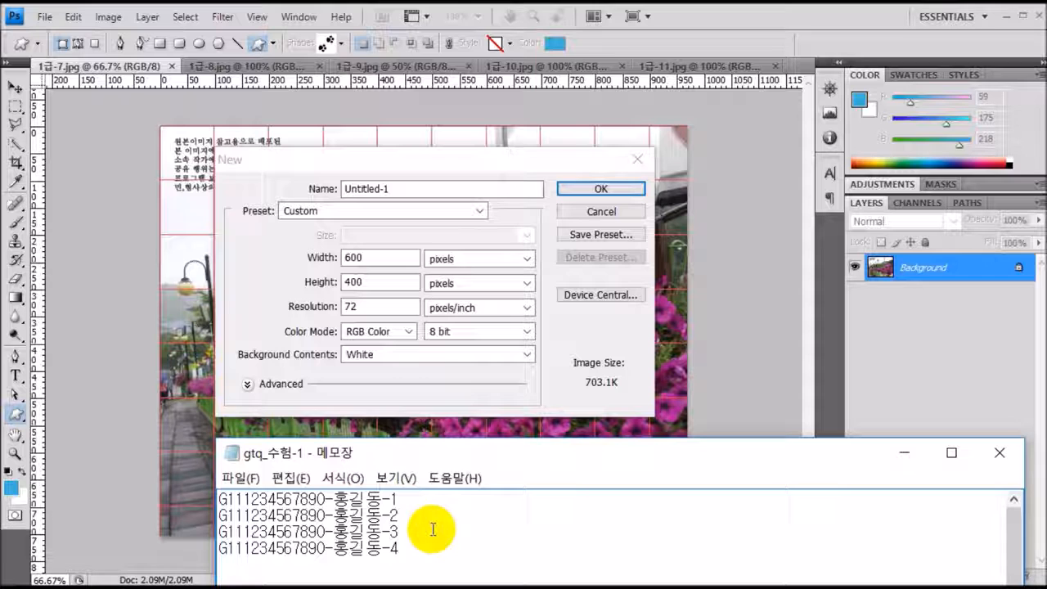
left_click_drag(425, 529, 218, 530)
key("ctrl+c")
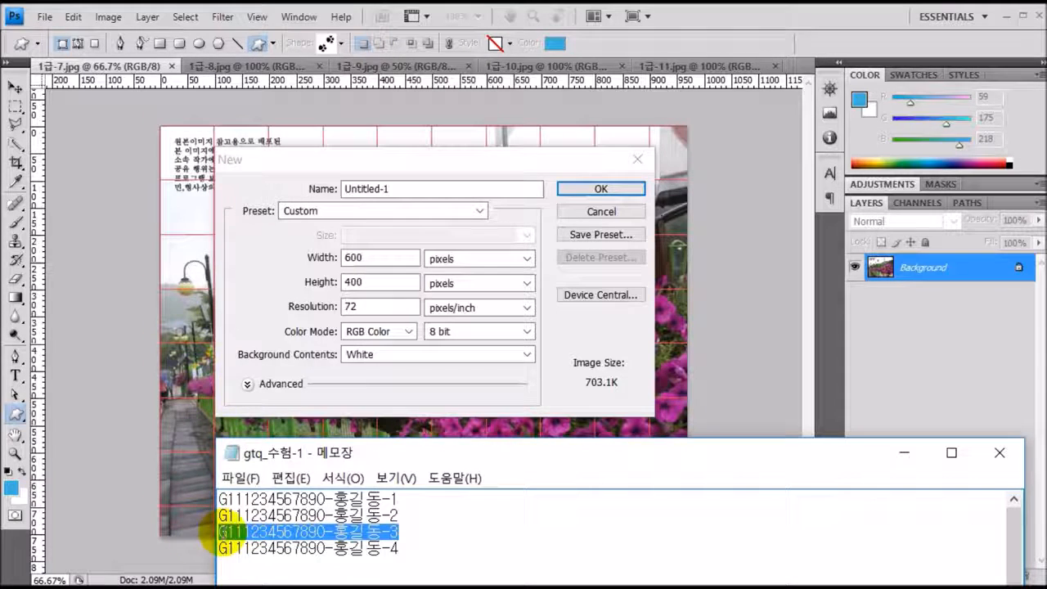
left_click(435, 187)
key("ctrl+v")
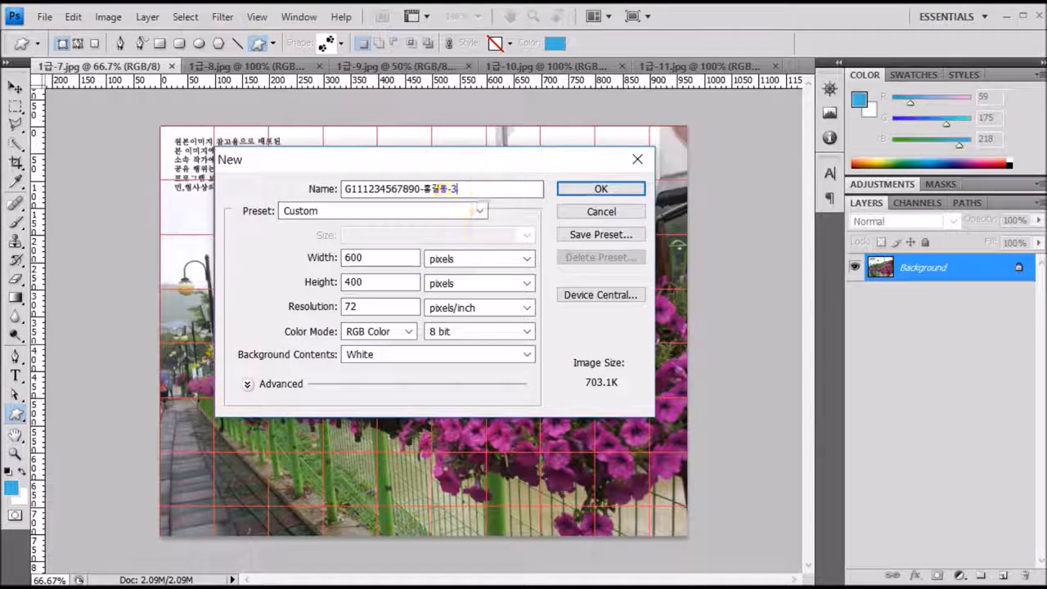
left_click(654, 515)
left_click_drag(667, 456, 670, 588)
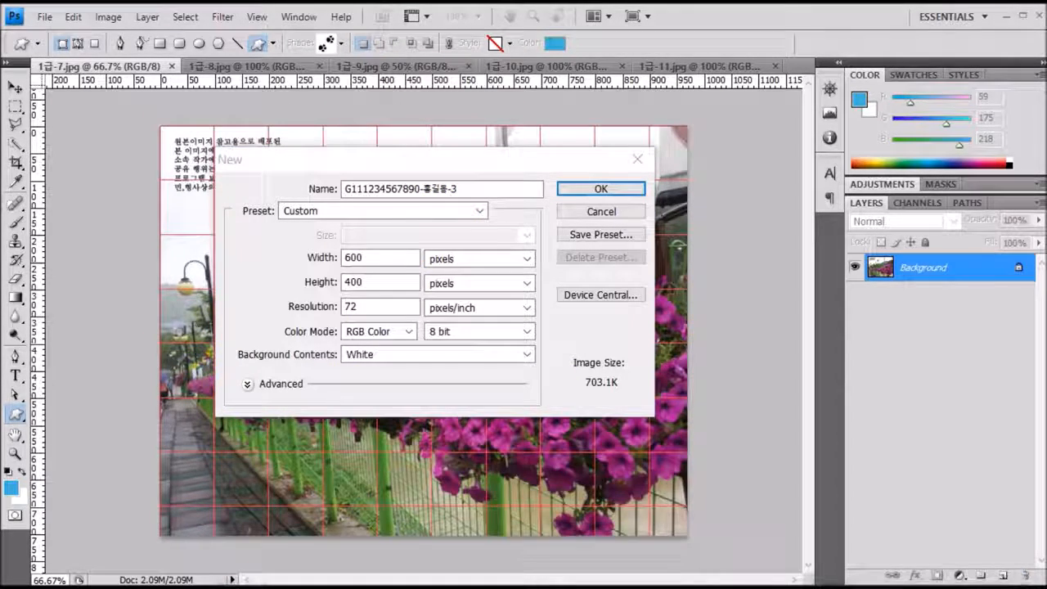
Create the document at 600 x 400 pixels with a resolution of 72 pixels/inch and white background contents.
left_click(403, 274)
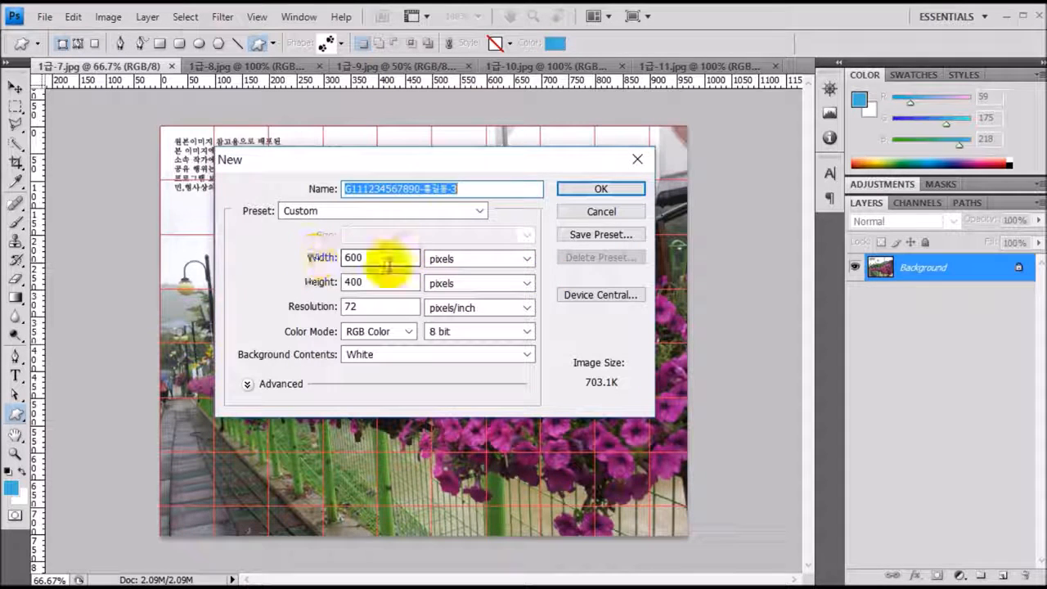
left_click(328, 259)
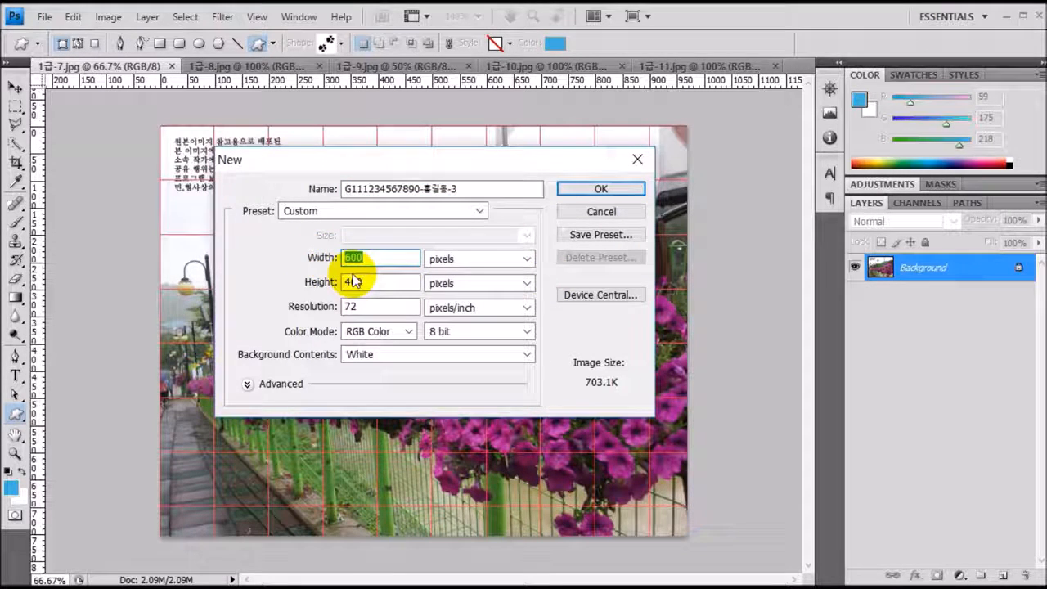
left_click(396, 282)
left_click(311, 283)
type("400")
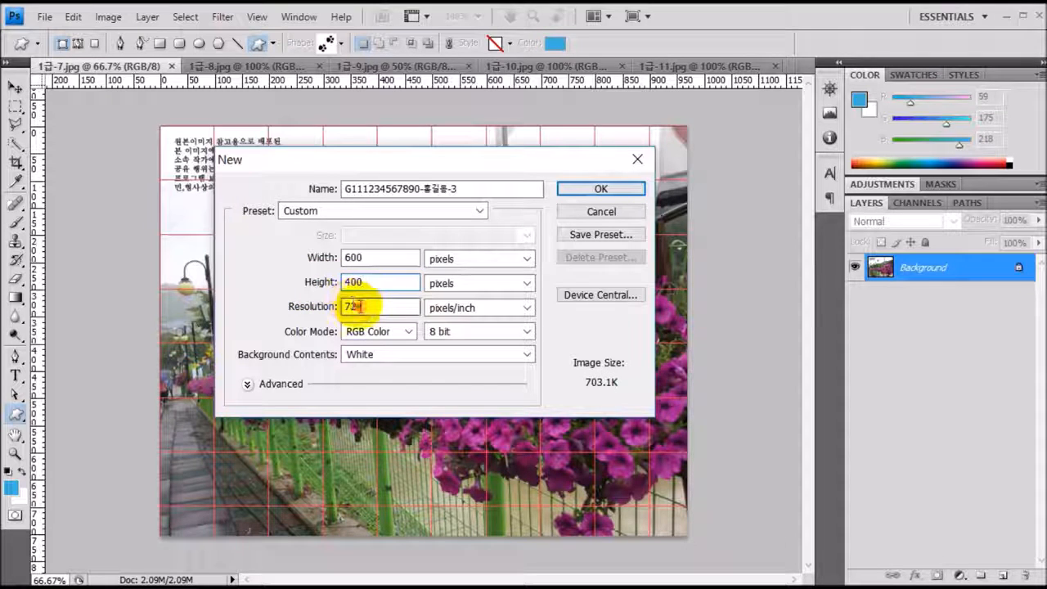
left_click(307, 308)
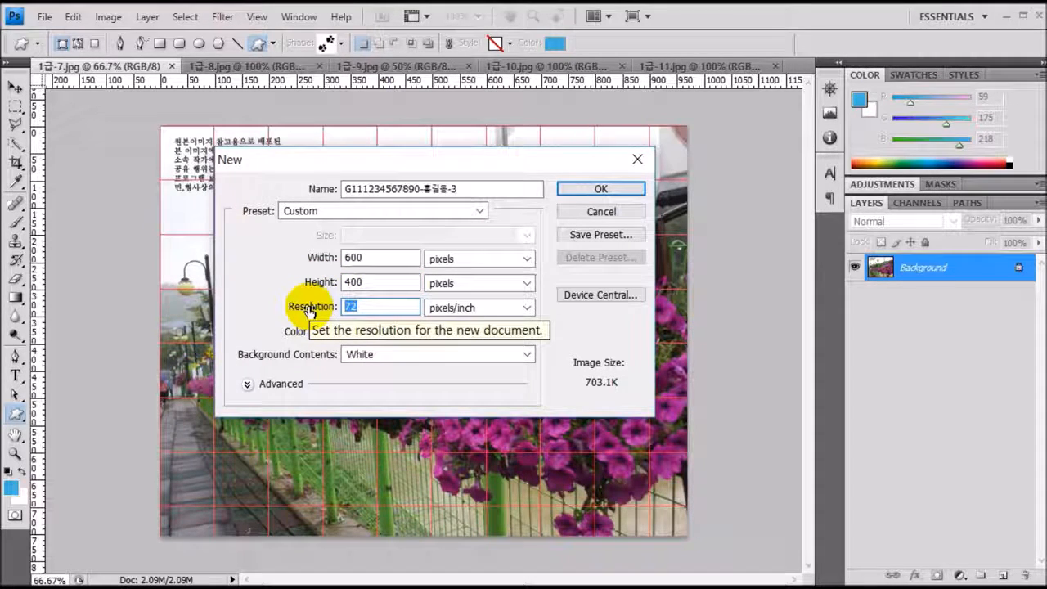
type("72")
left_click(380, 355)
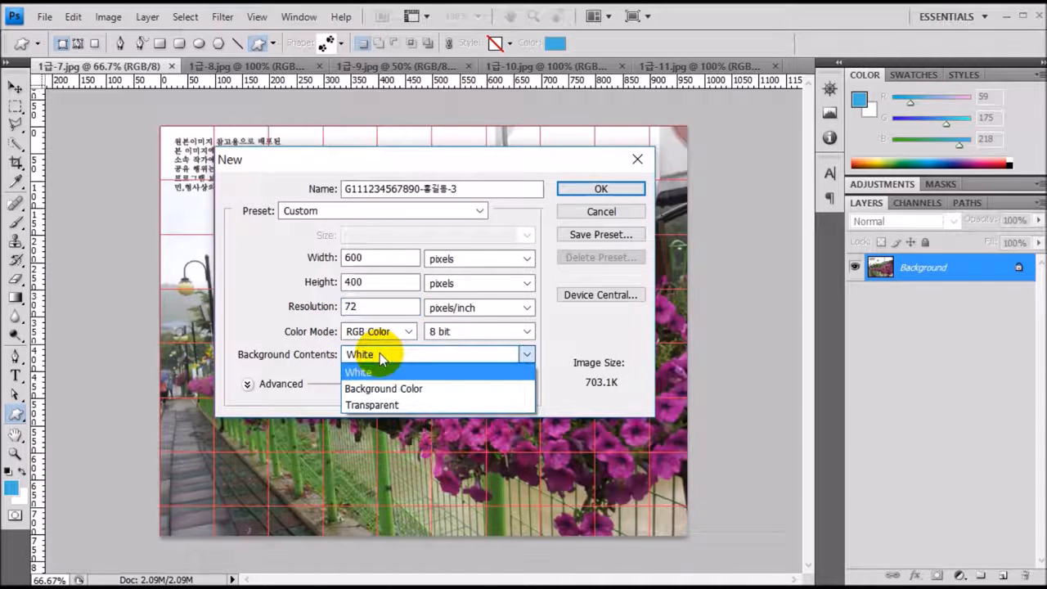
left_click(390, 372)
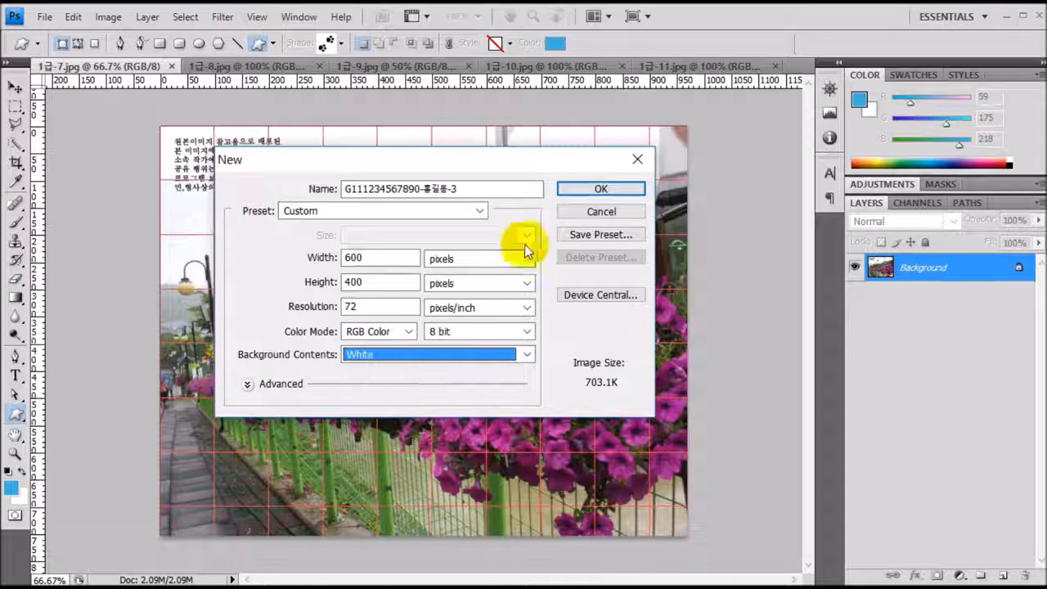
left_click(586, 188)
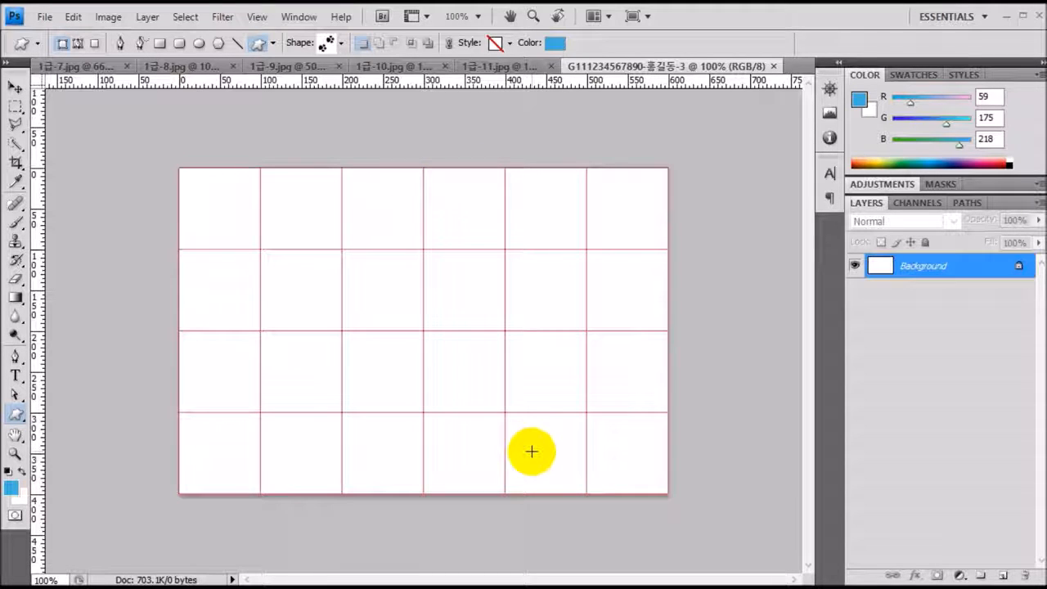
Hide the rulers and grid on the blank canvas and turn both back on.
key("ctrl+r")
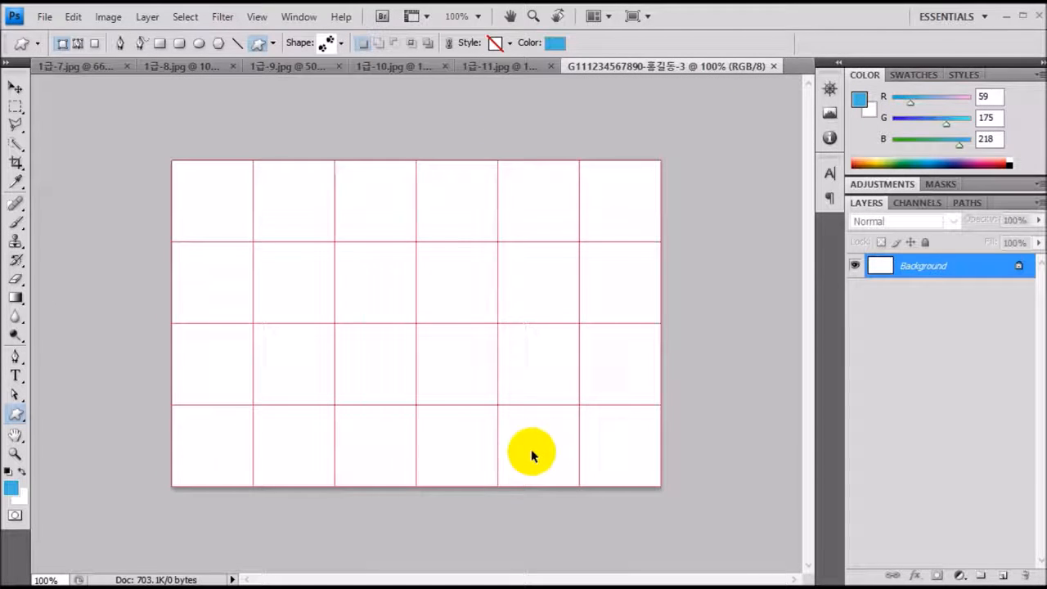
key("ctrl+apostrophe")
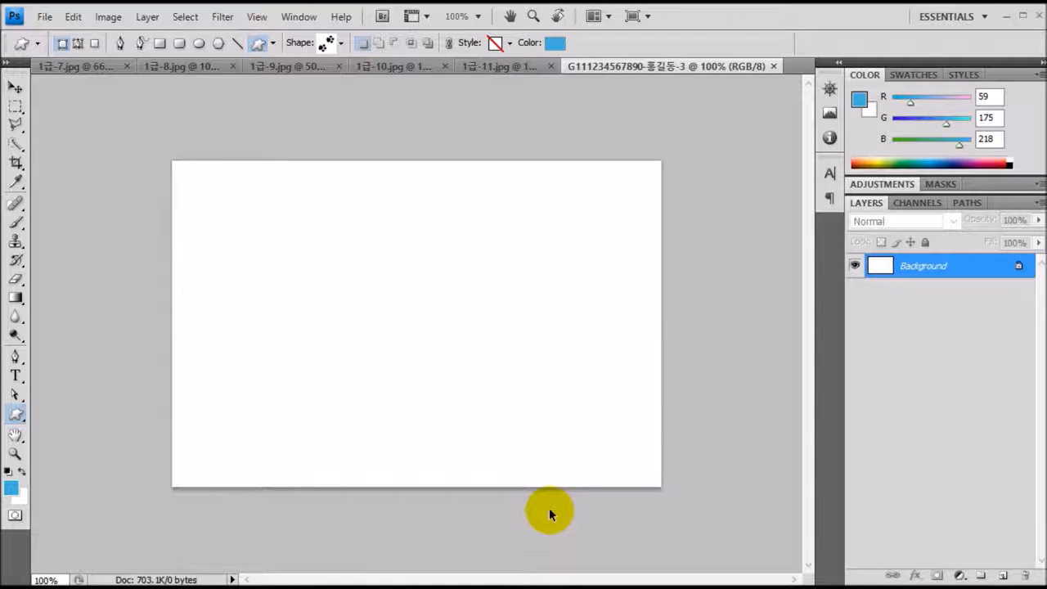
key("ctrl+r")
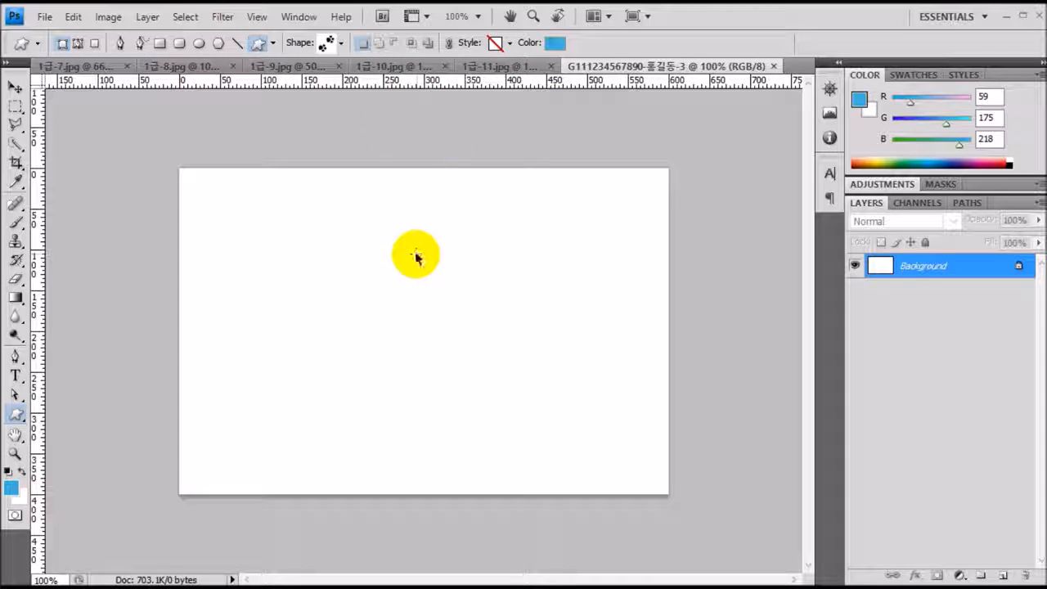
key("ctrl+apostrophe")
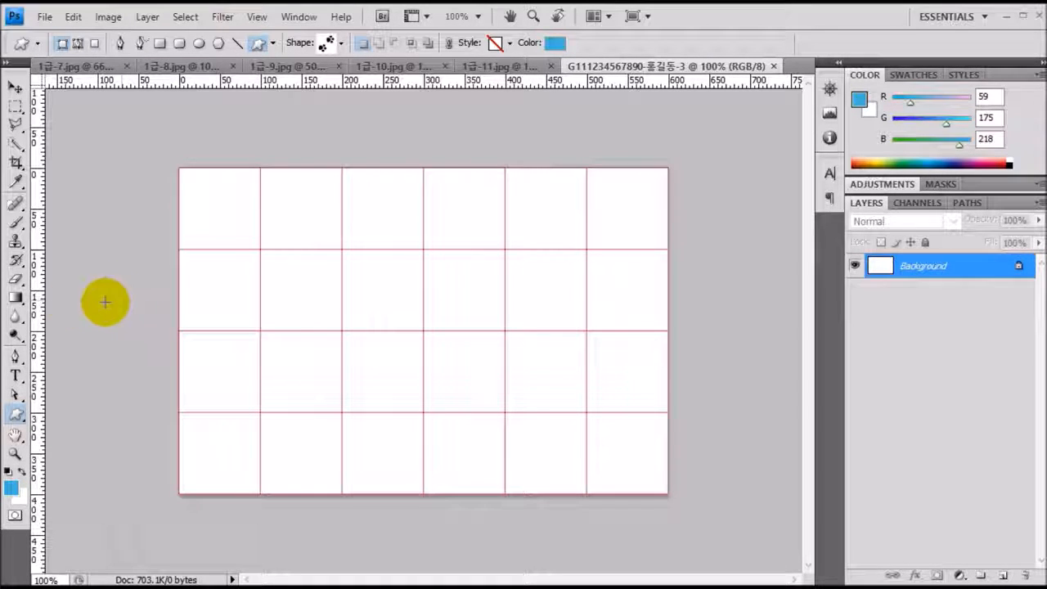
Edit the Gradient tool's Black, White gradient and set its starting color stop to 00ff99.
left_click(17, 302)
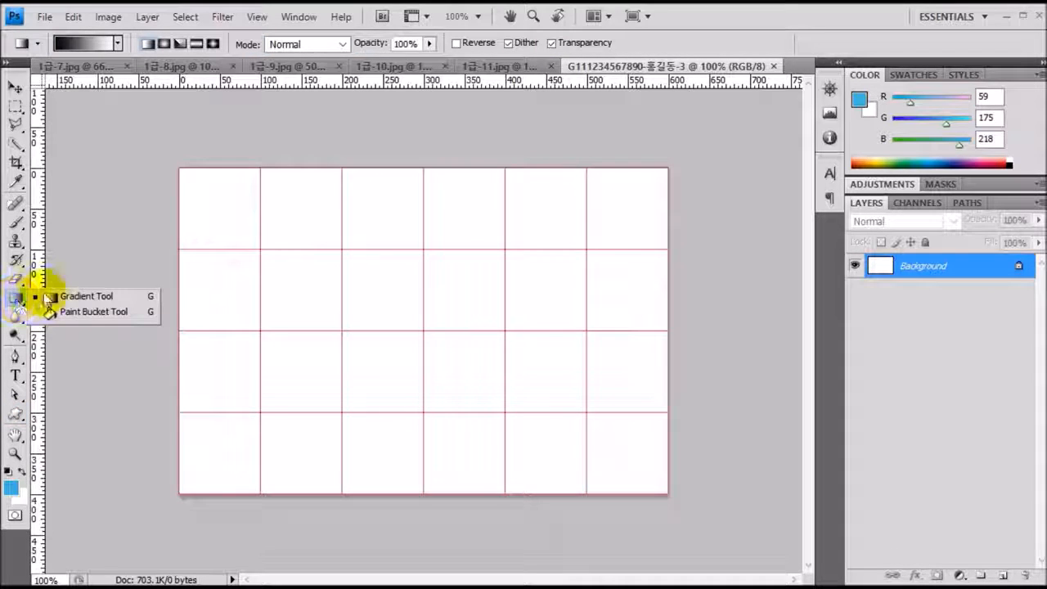
left_click(73, 296)
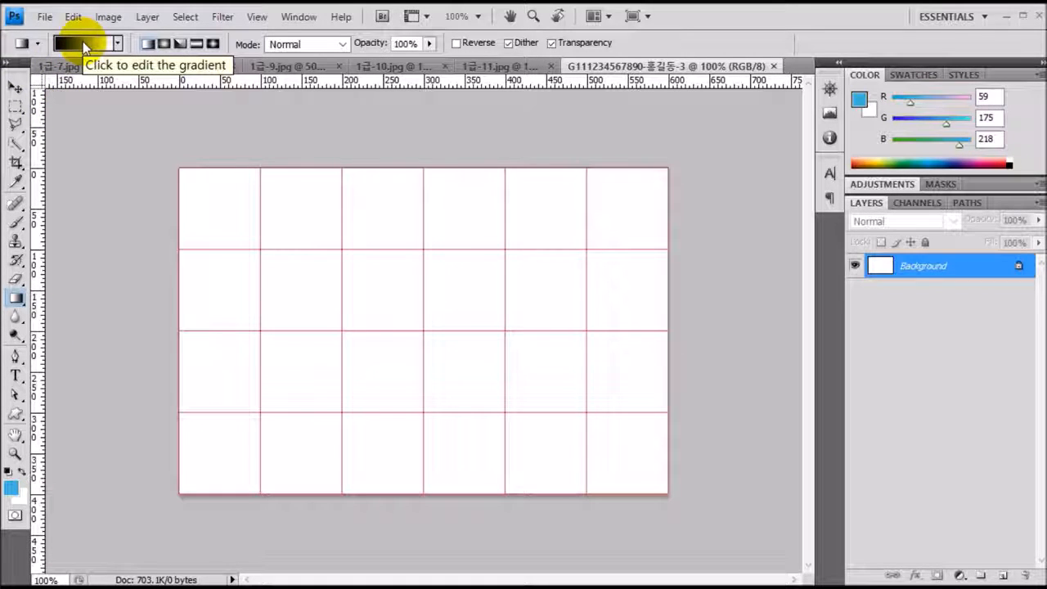
left_click(84, 44)
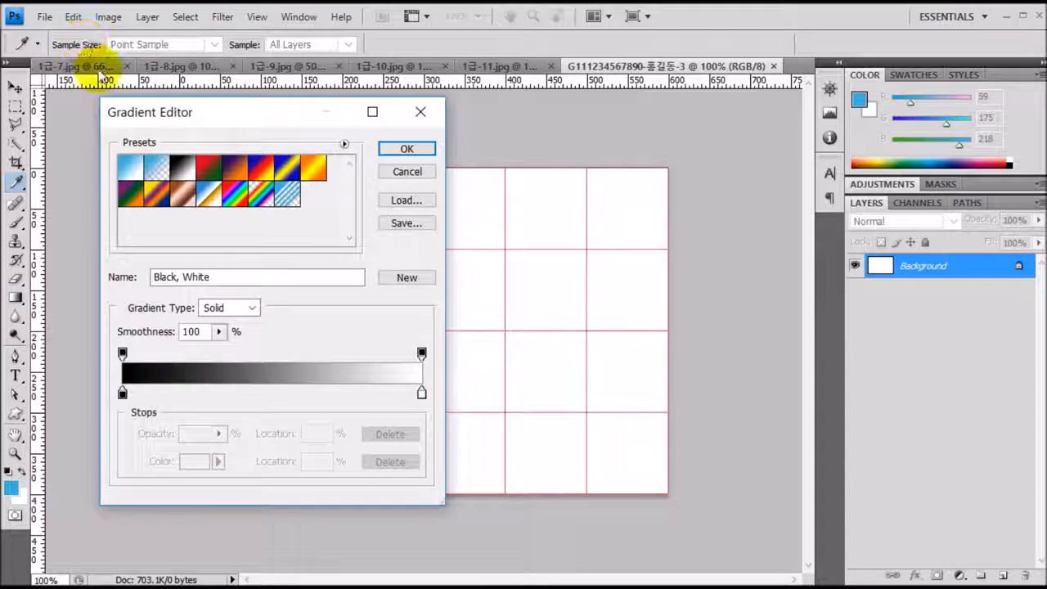
left_click(122, 395)
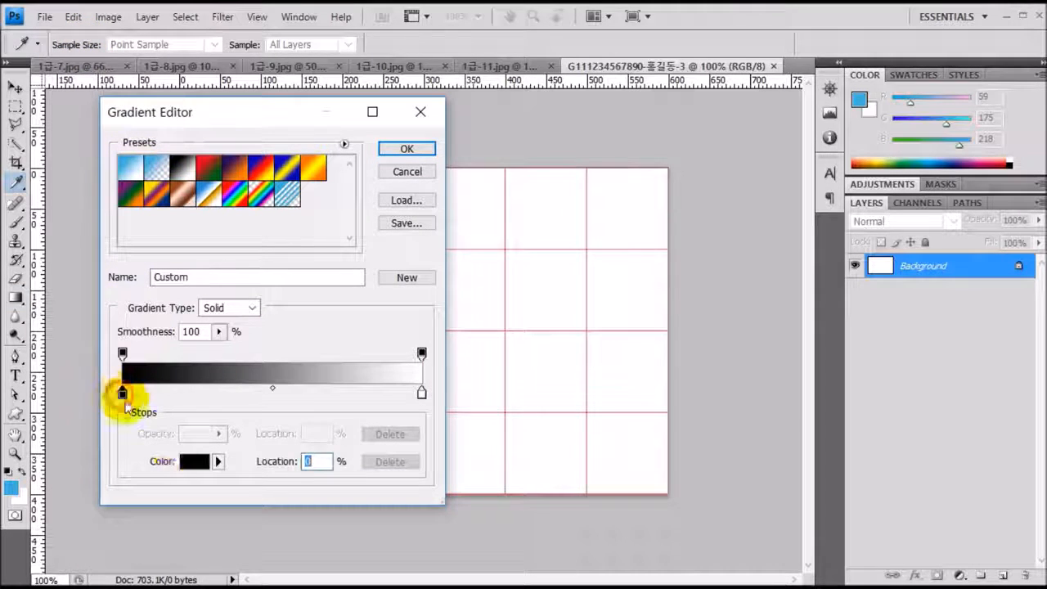
left_click(189, 461)
left_click_drag(588, 487, 557, 488)
type("00ff99")
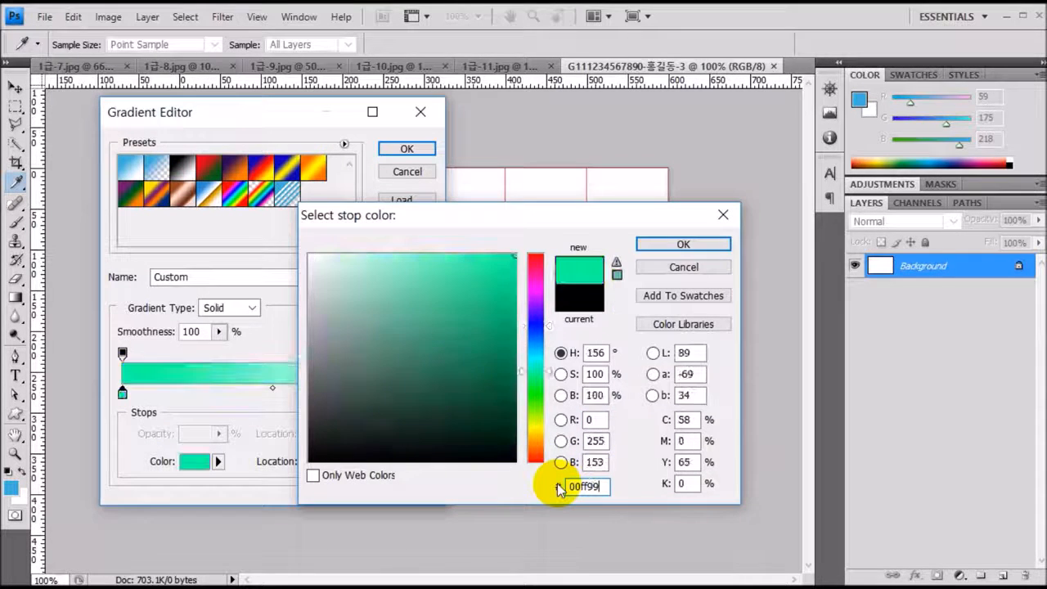
key("Return")
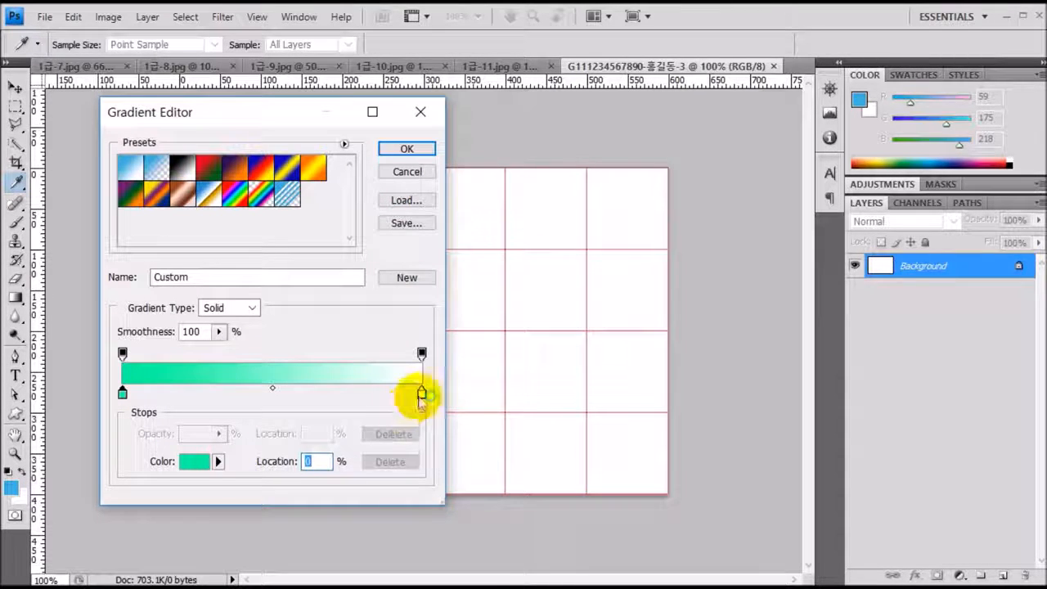
Set the gradient's end color stop to ffff00 and fill the Background with it from the top edge down to the bottom edge.
left_click(421, 396)
left_click(185, 462)
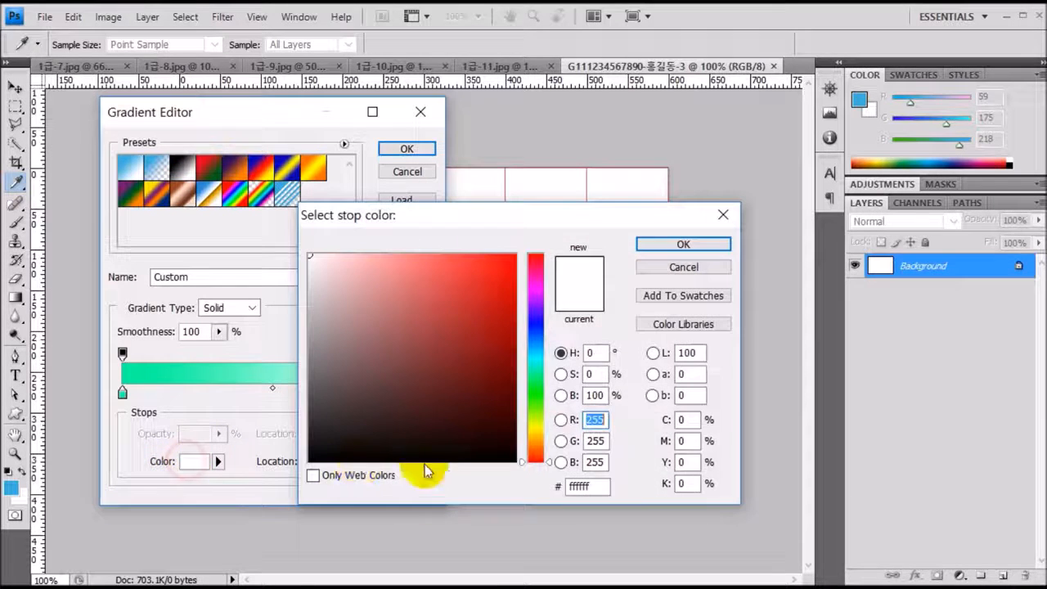
left_click_drag(600, 488, 558, 492)
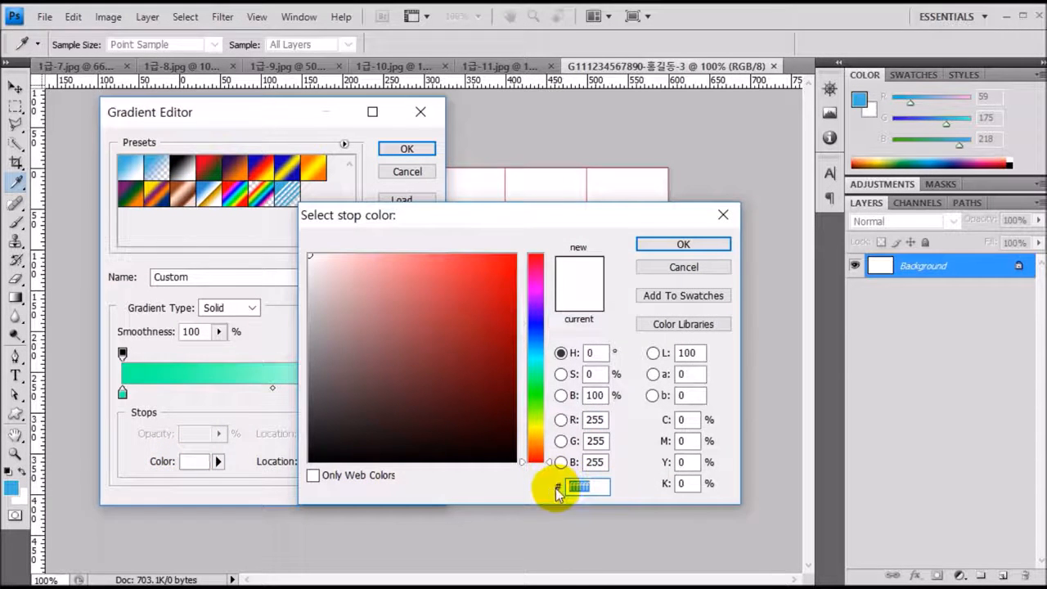
type("ffff00")
key("Return")
key("Return")
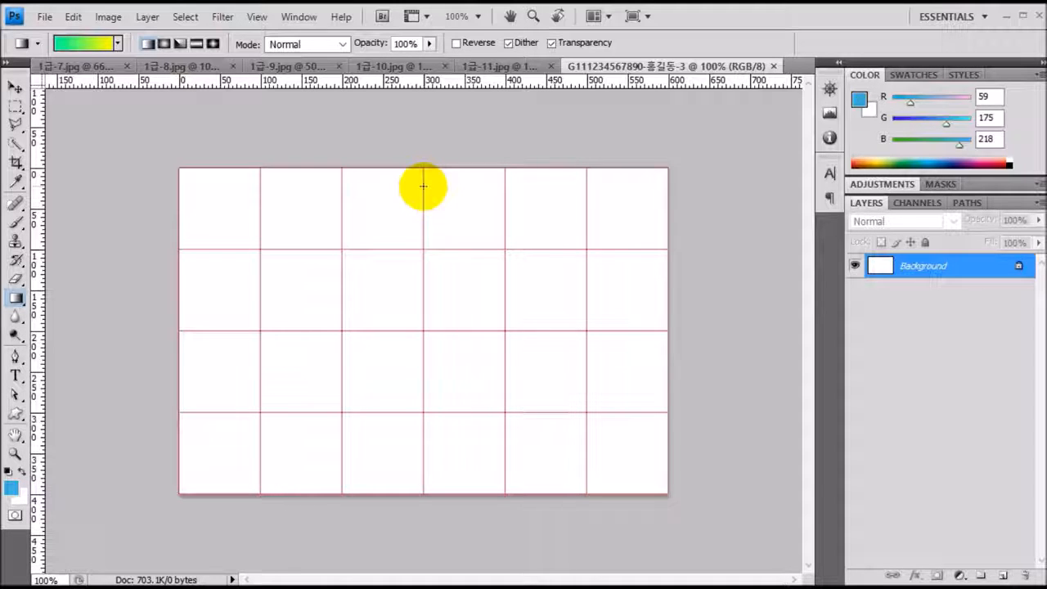
left_click_drag(423, 186, 424, 492)
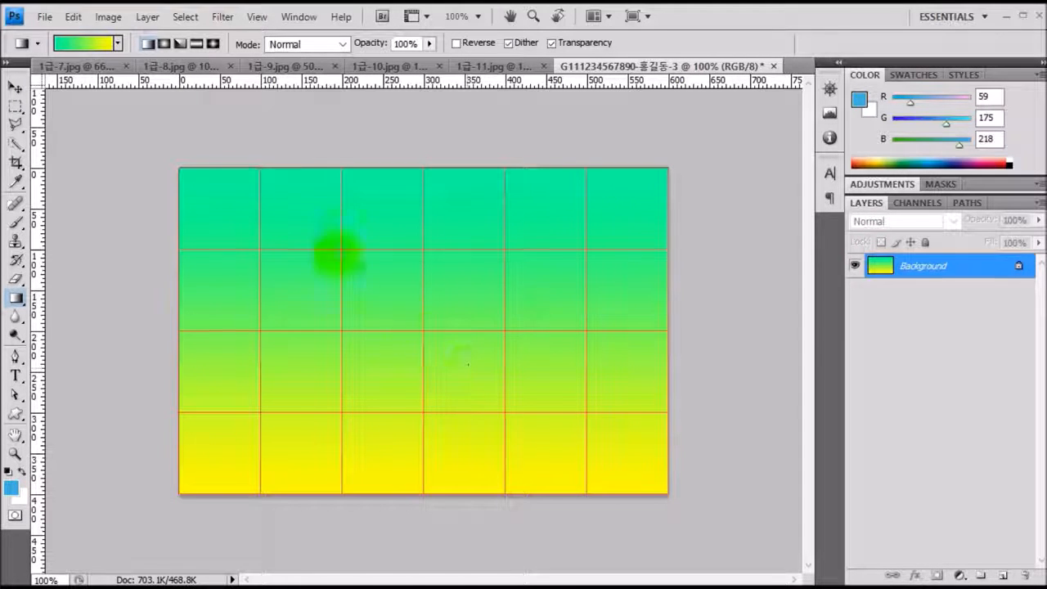
Copy the whole 1급-7.jpg image and paste it into the new gradient document as a layer.
left_click(105, 70)
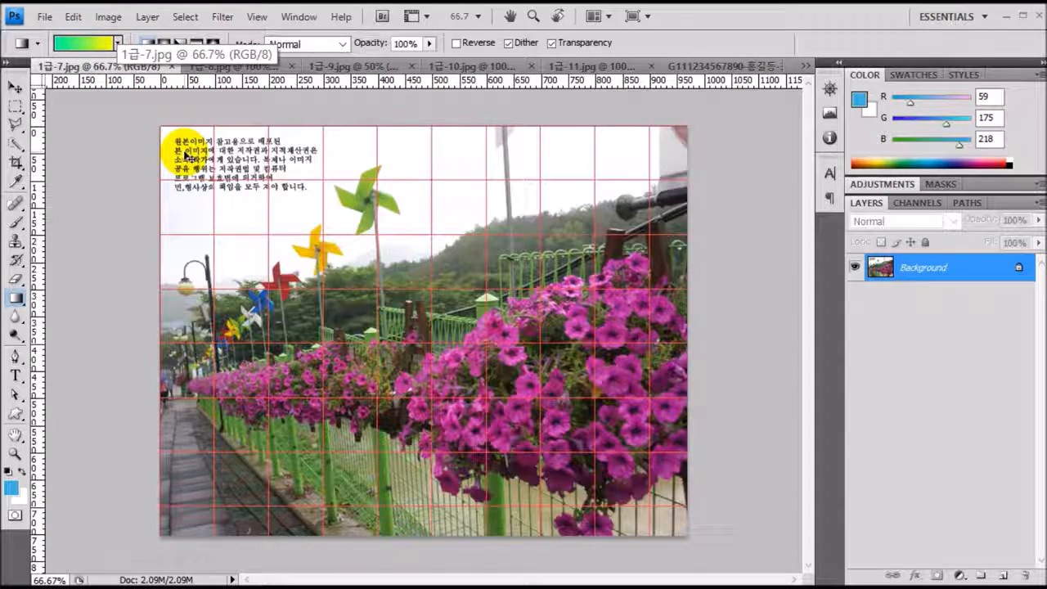
key("ctrl+a")
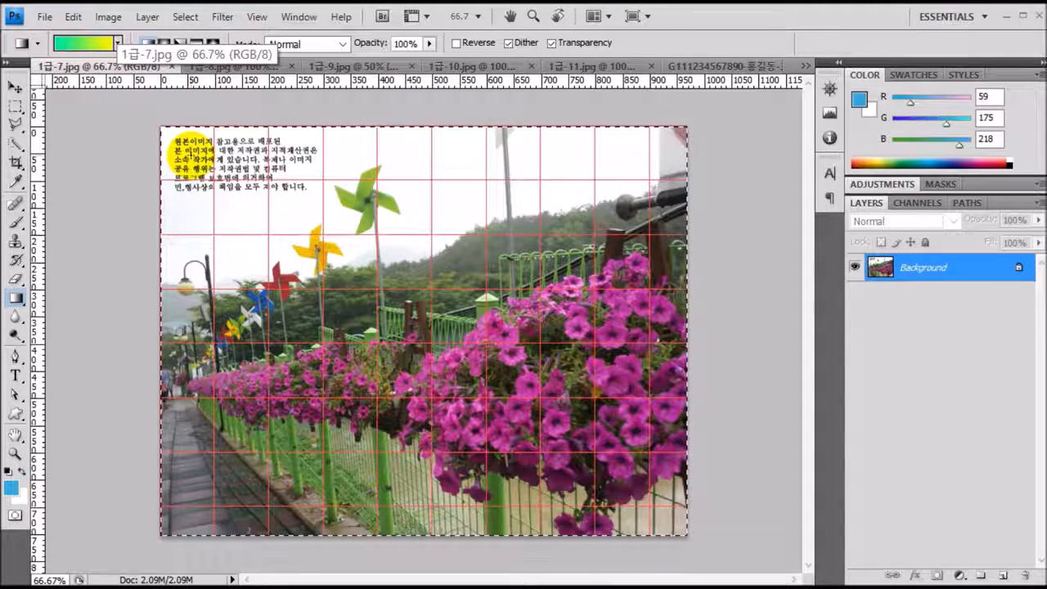
left_click(747, 67)
key("ctrl+v")
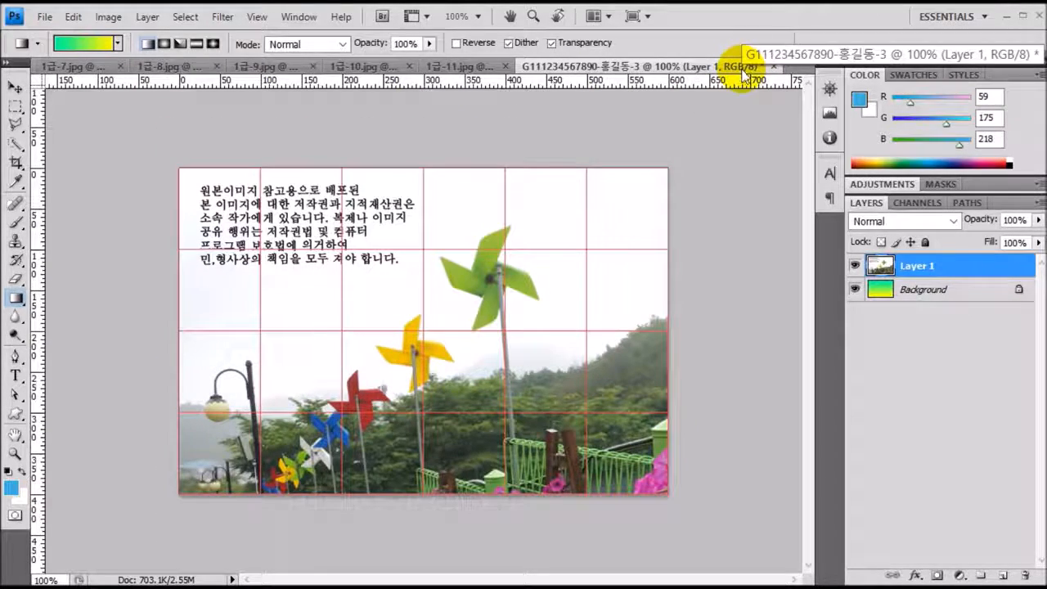
Scale the pasted pinwheel photo proportionally to about 62% and fit it to the canvas width, aligned with the top edge.
key("ctrl+t")
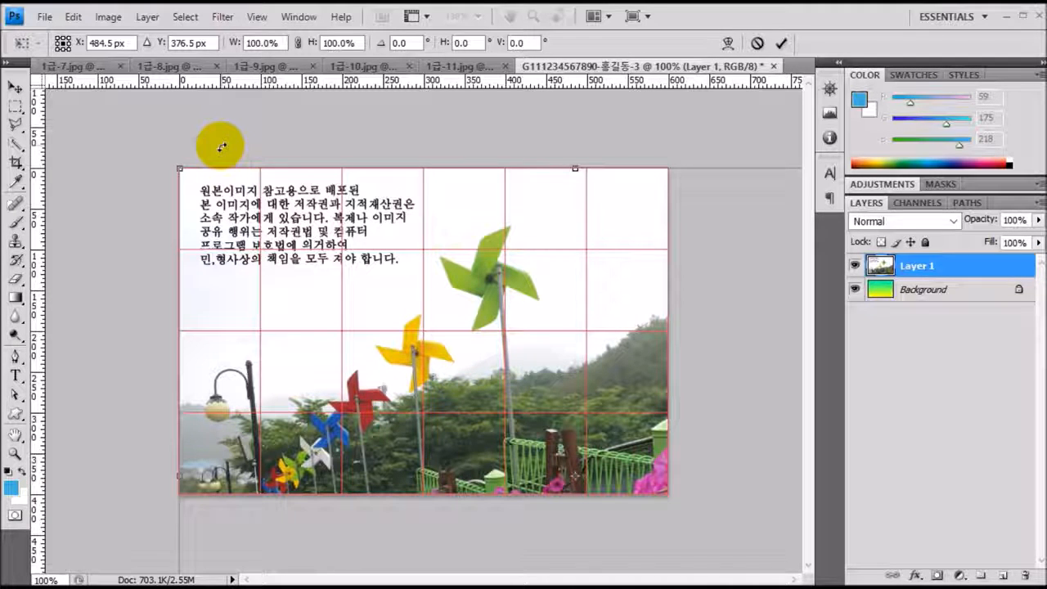
left_click_drag(179, 167, 242, 213)
left_click_drag(171, 168, 185, 170)
left_click_drag(210, 208, 210, 198)
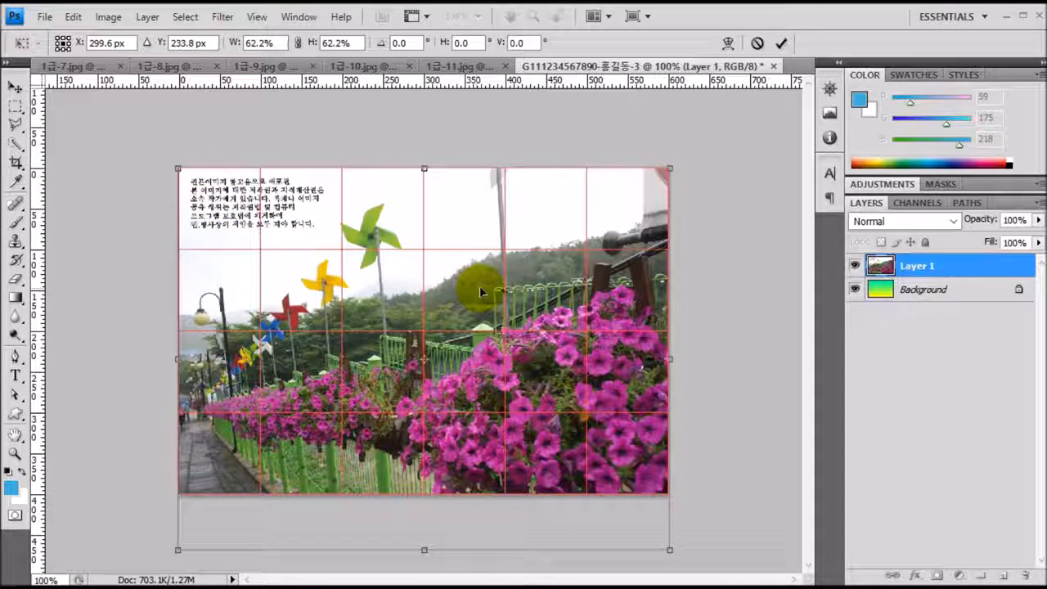
key("Return")
key("g")
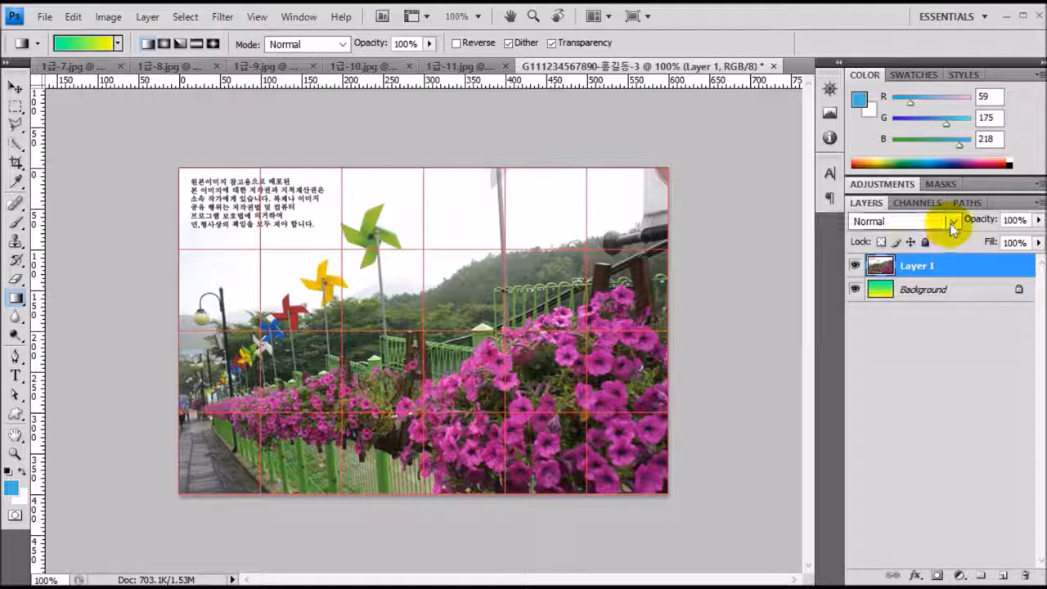
Set the pinwheel photo layer's blend mode to Multiply and its opacity to 80%.
left_click(953, 223)
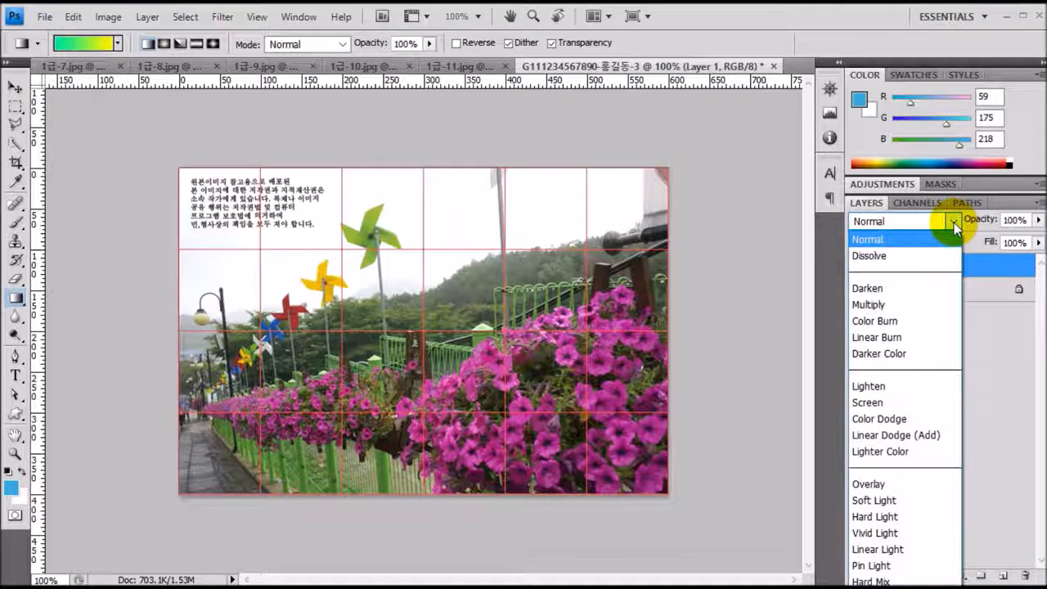
left_click(910, 304)
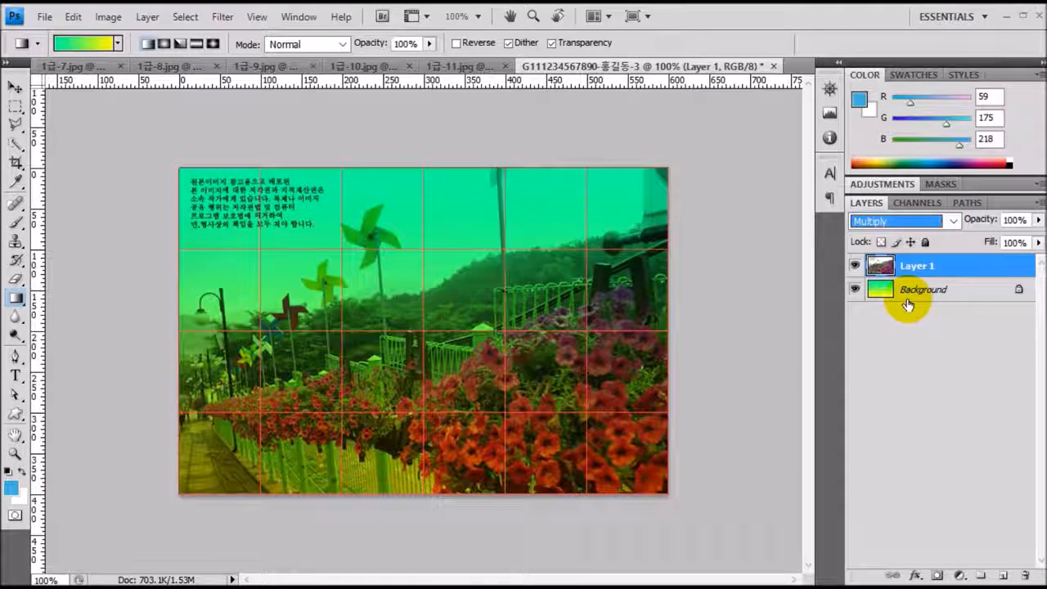
left_click(1010, 219)
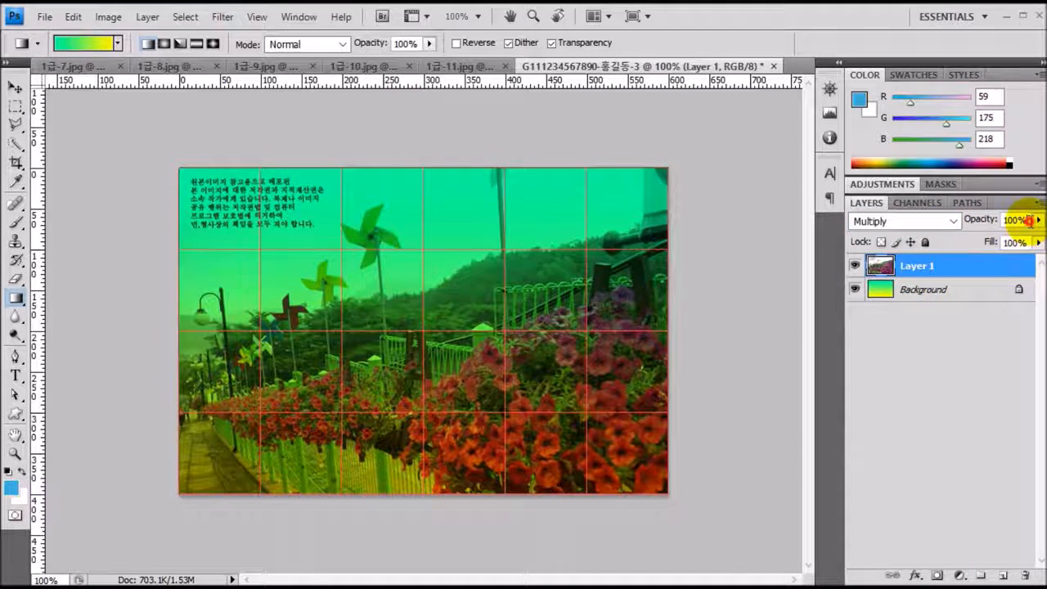
type("80")
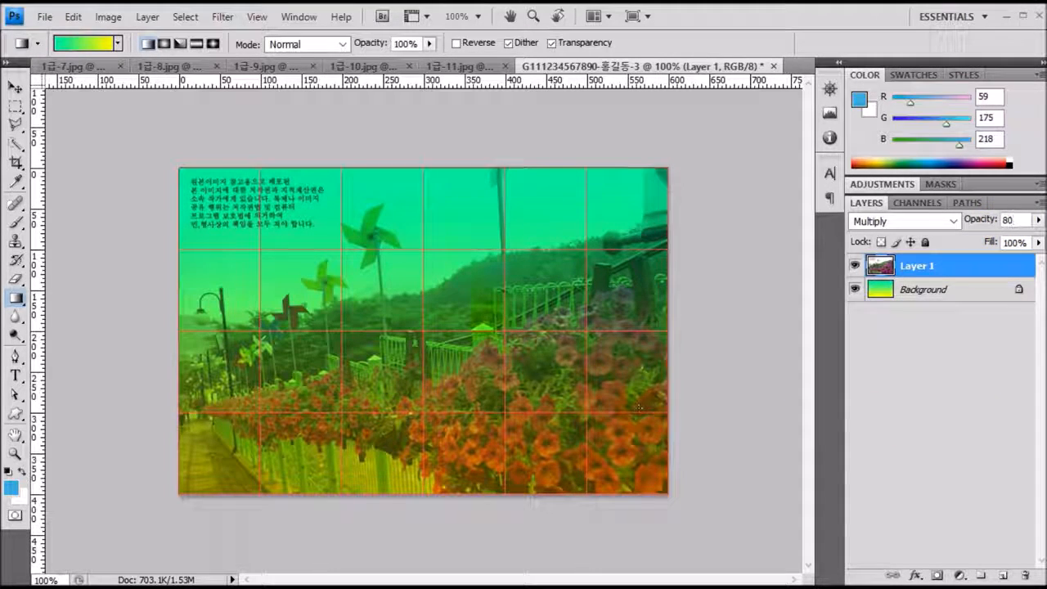
Copy the whole 1급-8.jpg image and paste it into the gradient document as a new layer.
left_click(160, 67)
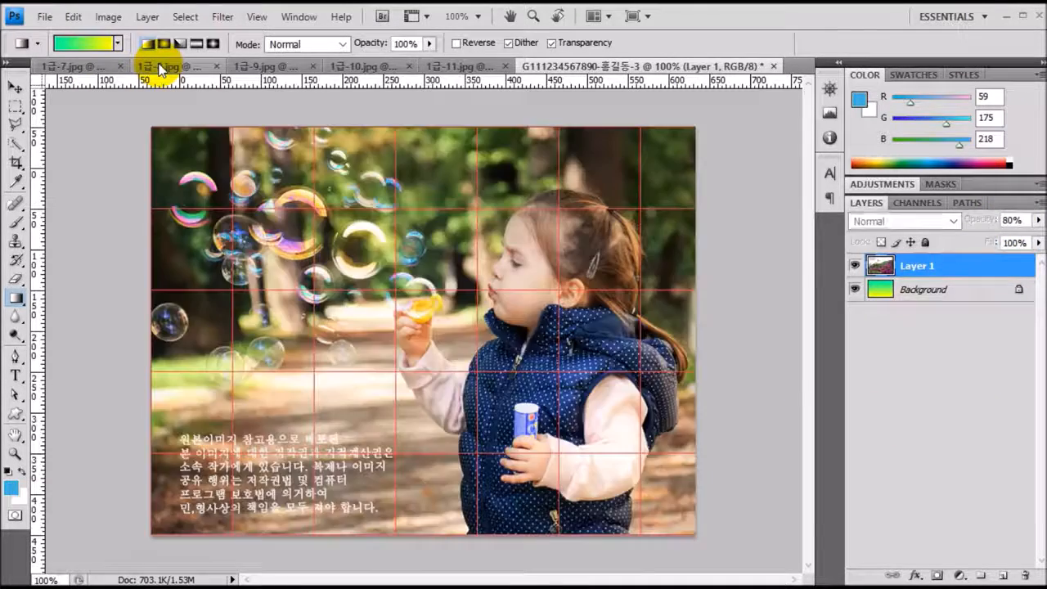
left_click(159, 67)
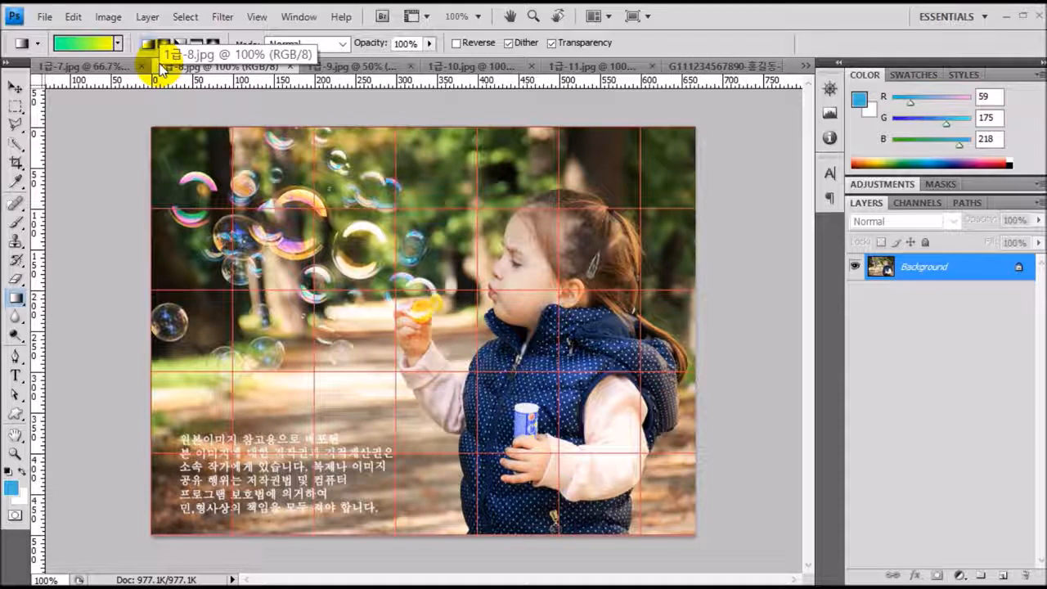
key("ctrl+a")
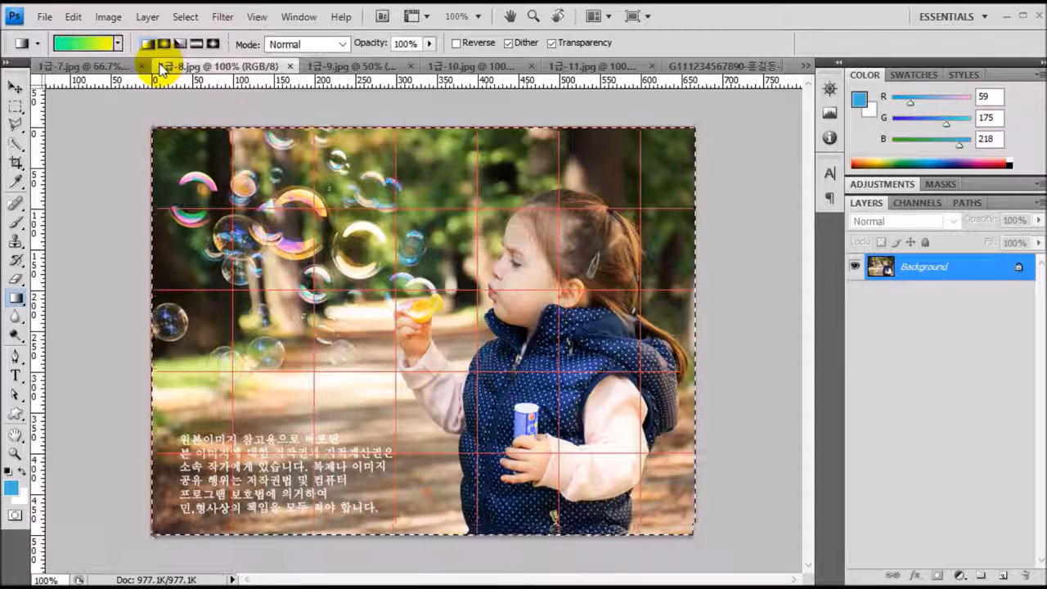
left_click(720, 67)
key("ctrl+v")
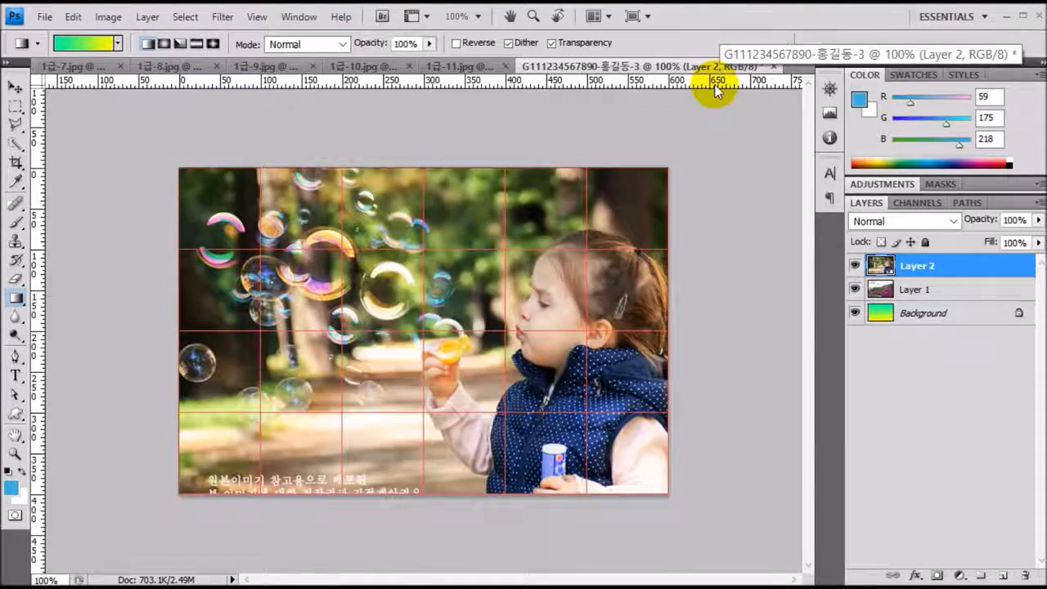
Scale the bubble-blowing girl photo proportionally to about 80%, filling the canvas height and aligned with the right canvas edge.
key("ctrl+t")
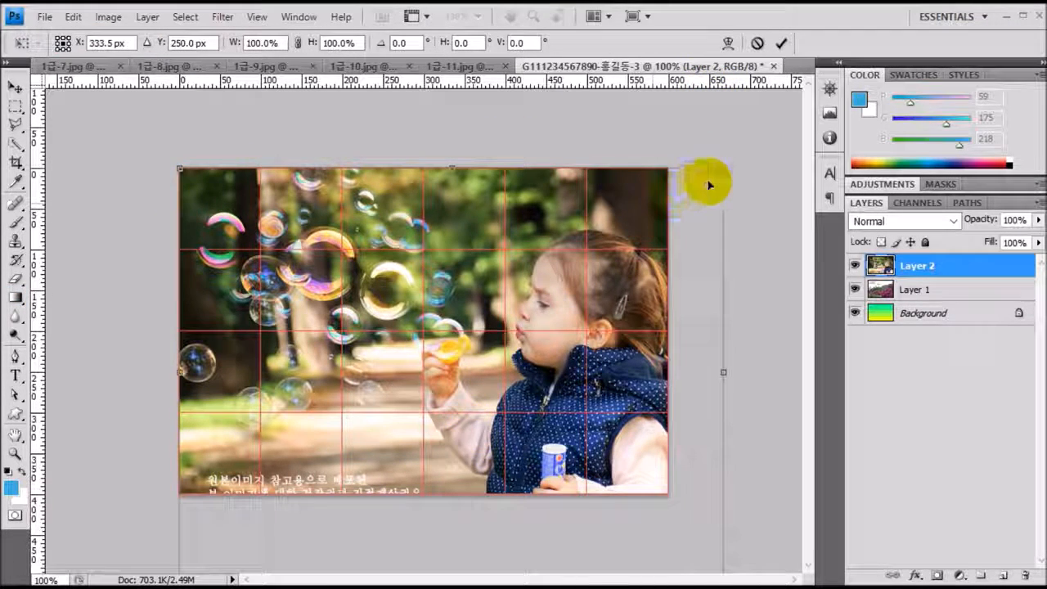
left_click_drag(721, 170, 679, 258)
left_click_drag(614, 283, 627, 214)
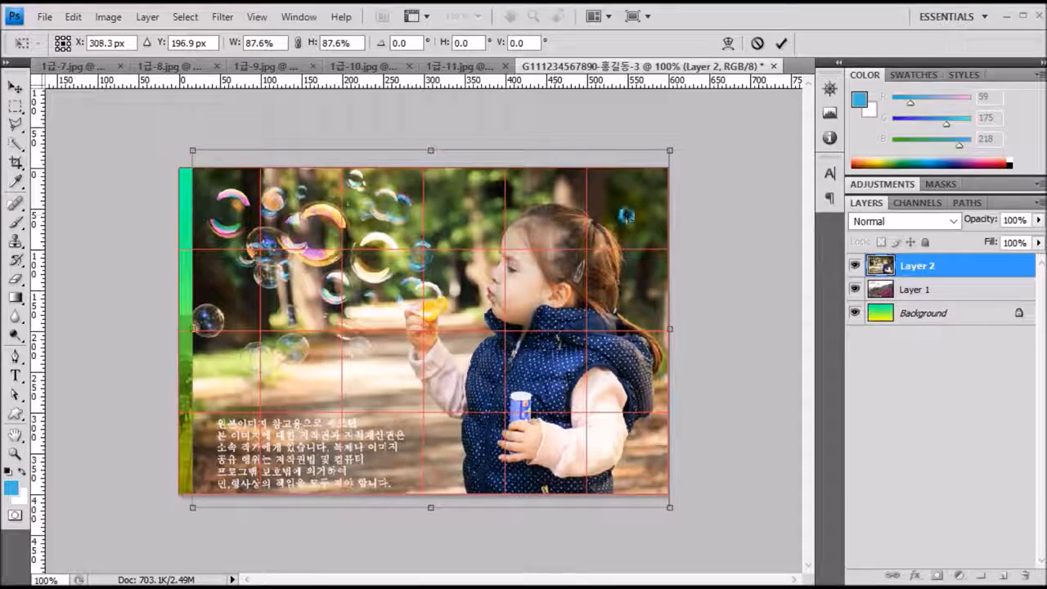
left_click_drag(192, 507, 301, 441)
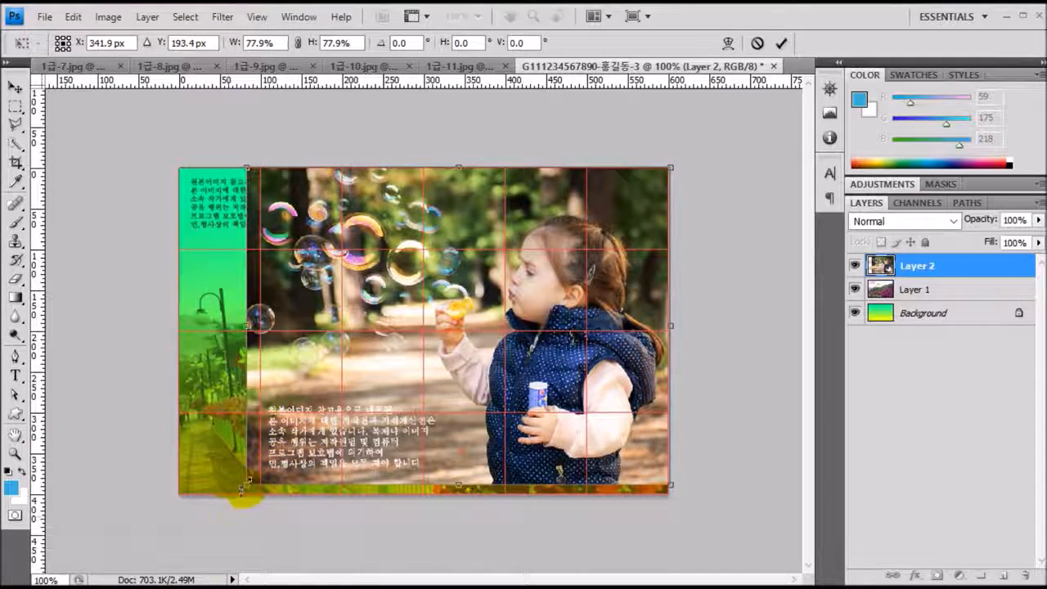
left_click_drag(245, 489, 238, 501)
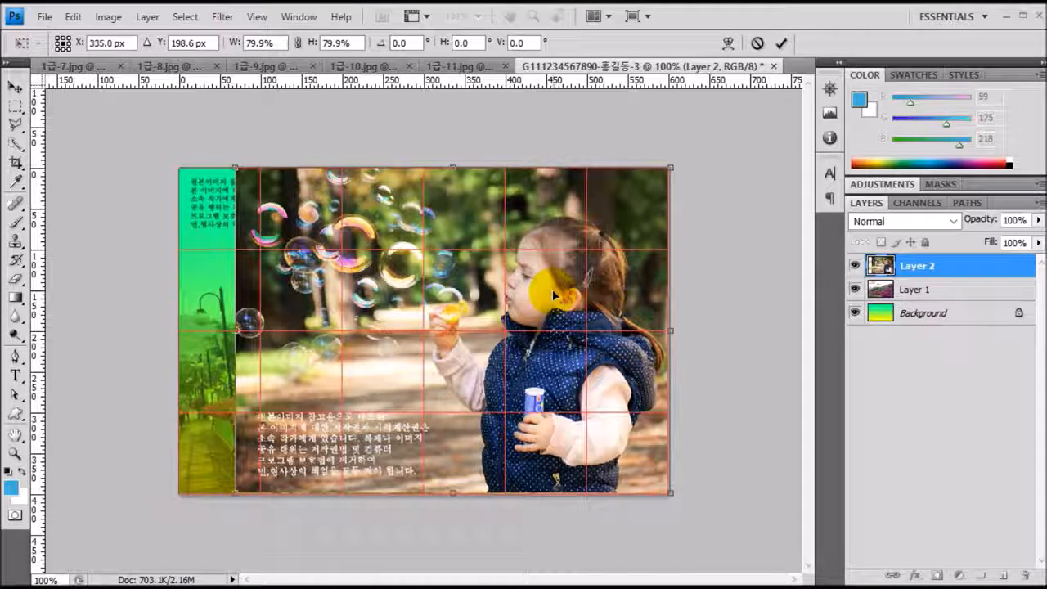
key("Return")
key("g")
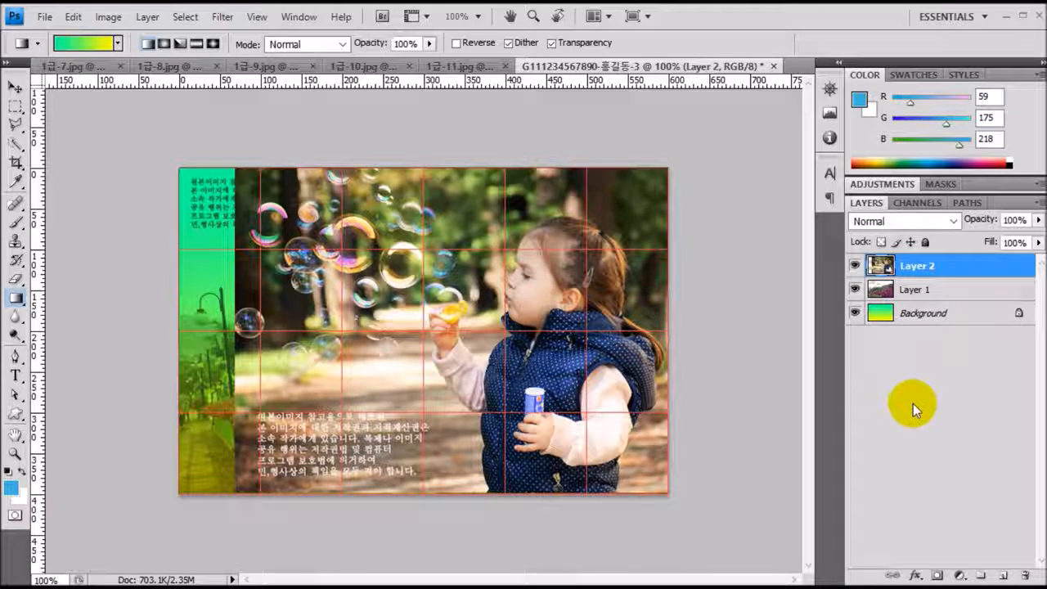
Add a layer mask to the bubble-blowing girl photo and fade out its left side with a horizontal Black, White gradient.
left_click(938, 576)
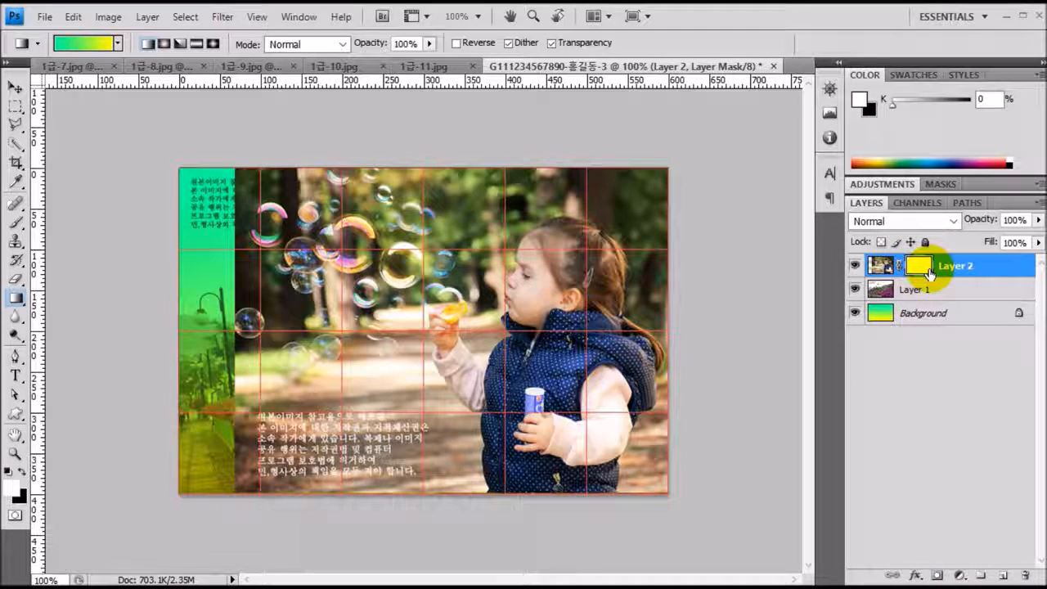
left_click(21, 302)
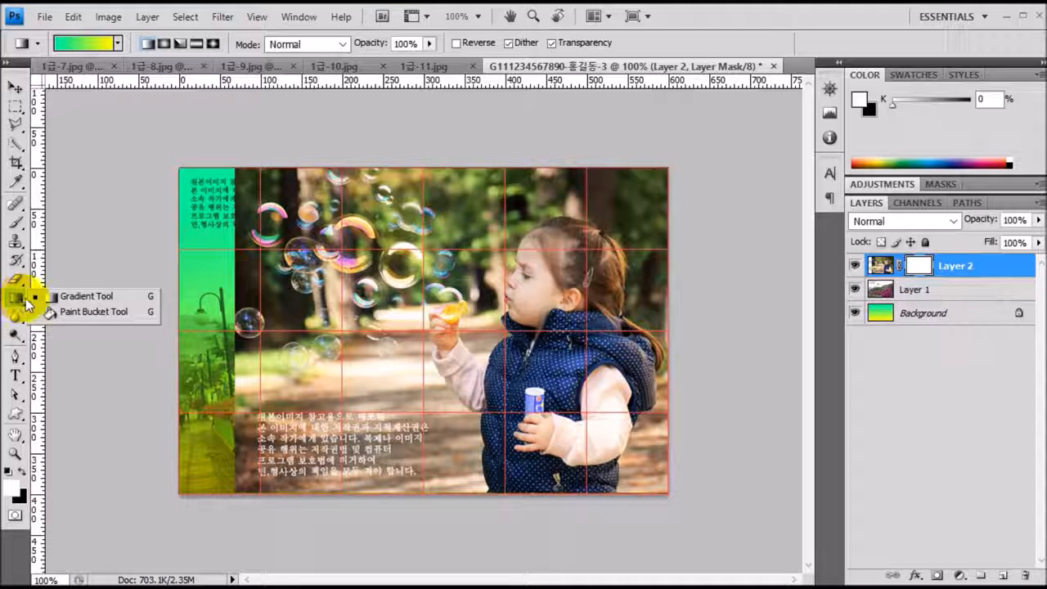
left_click(70, 301)
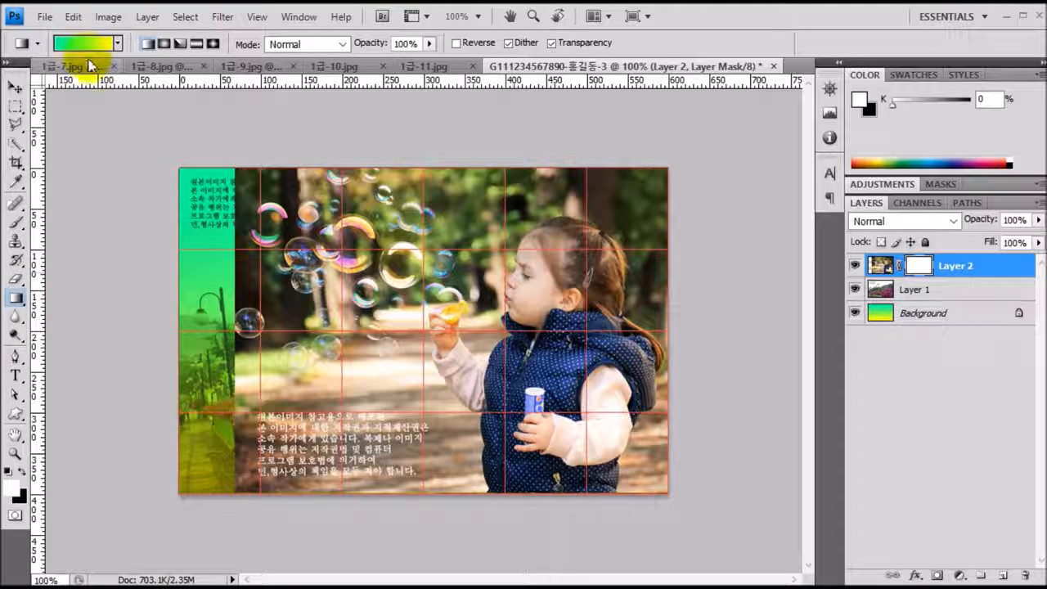
left_click(82, 43)
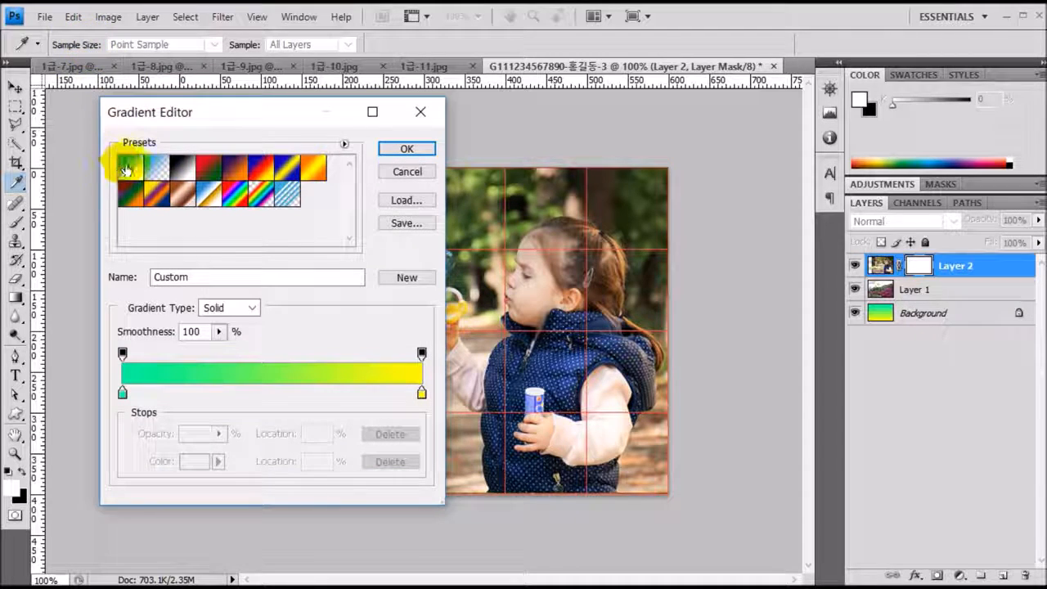
left_click(180, 171)
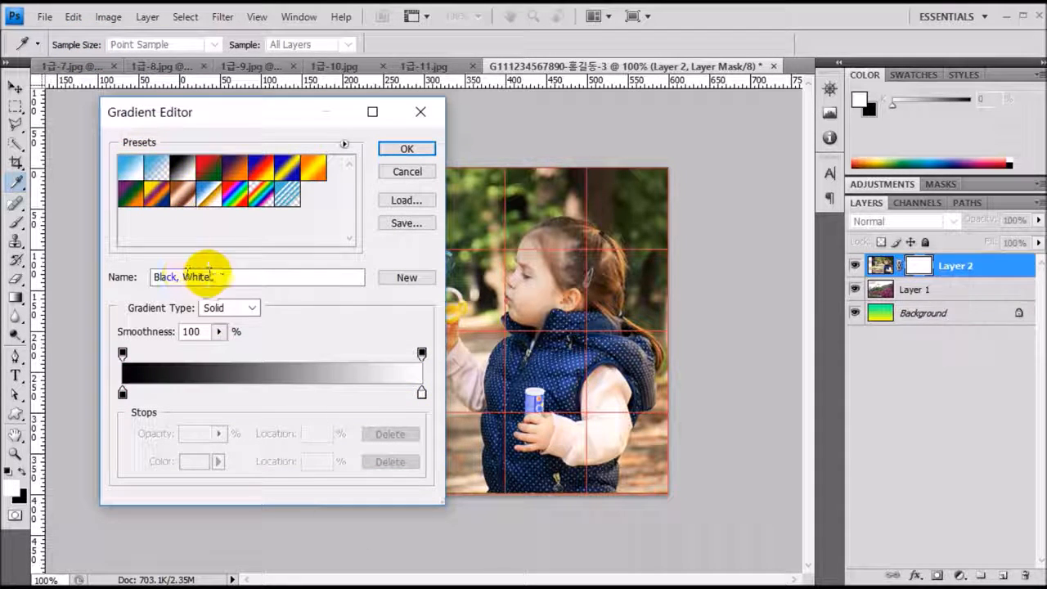
left_click(419, 149)
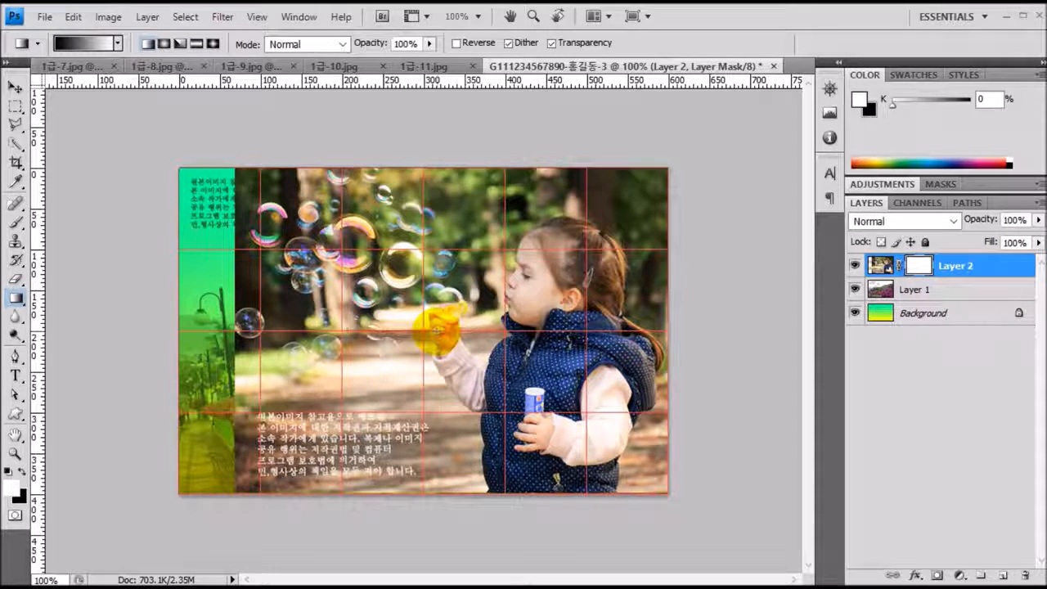
left_click_drag(437, 330, 437, 331)
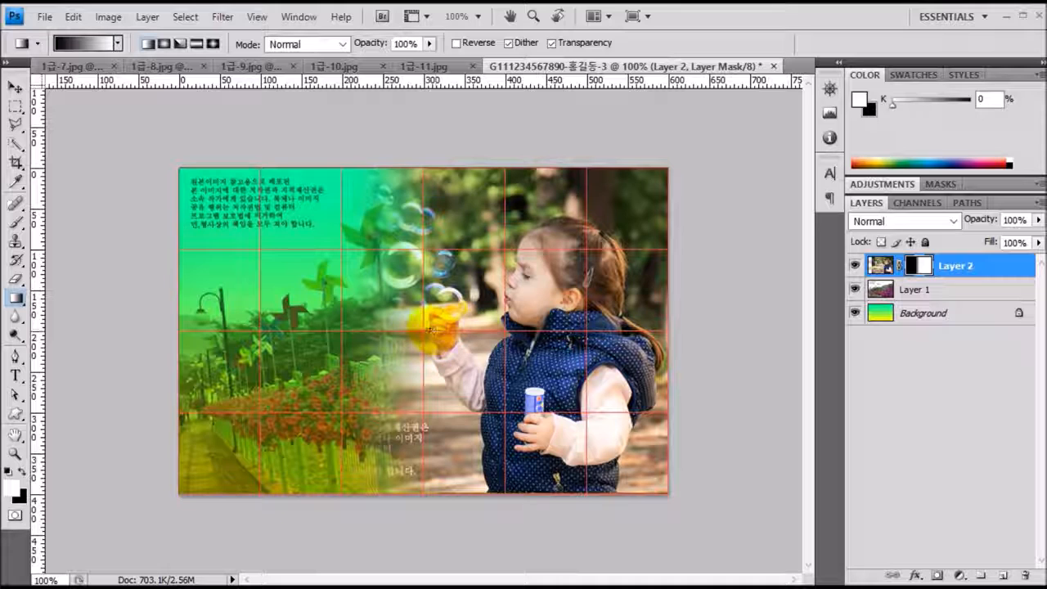
Copy the whole 1급-9.jpg image and paste it into the gradient document as a new layer.
left_click(237, 67)
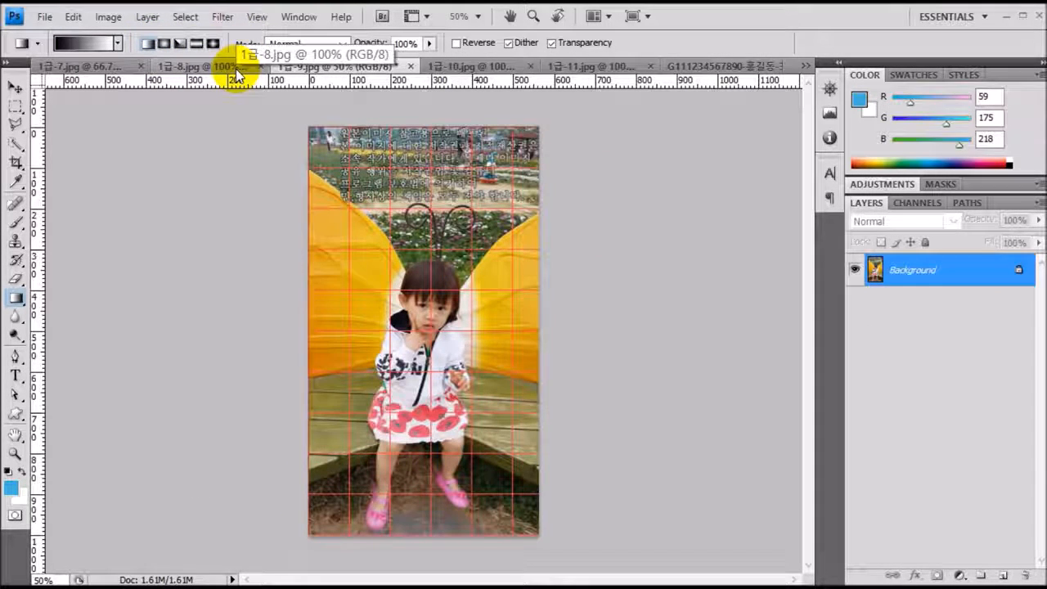
key("ctrl+a")
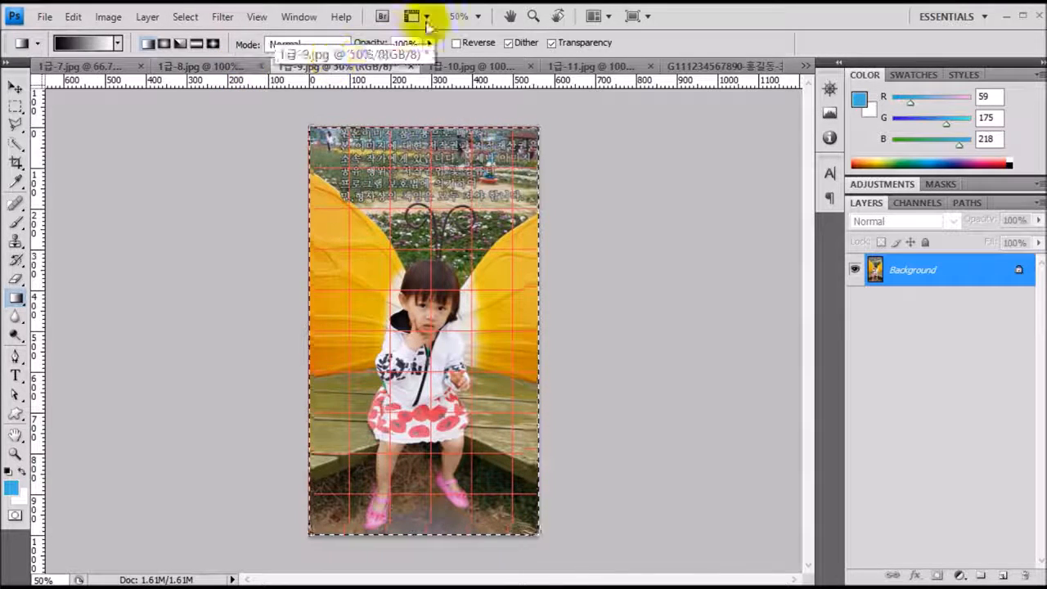
left_click(684, 69)
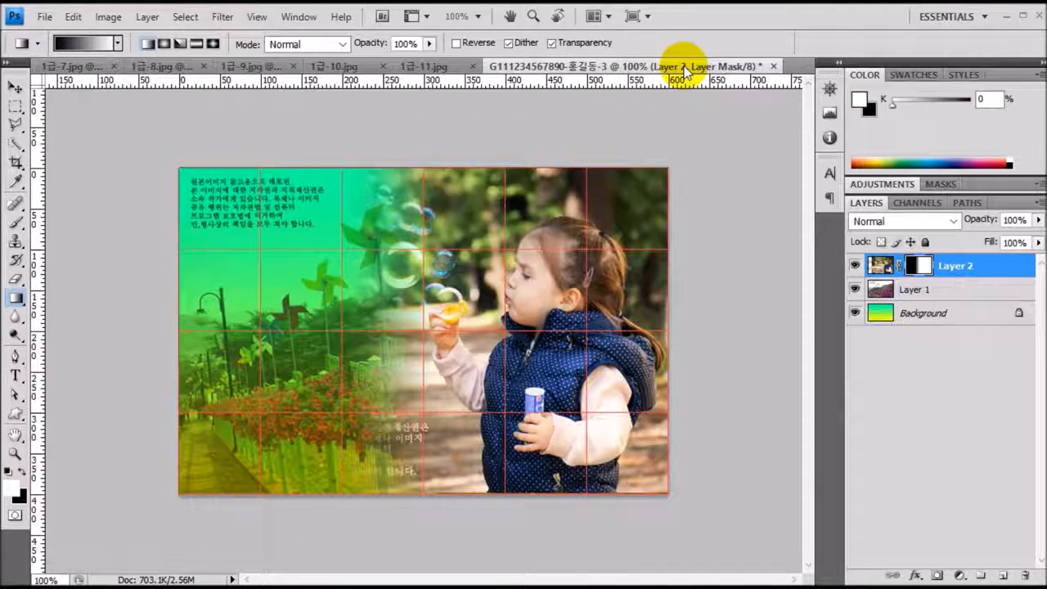
key("ctrl+v")
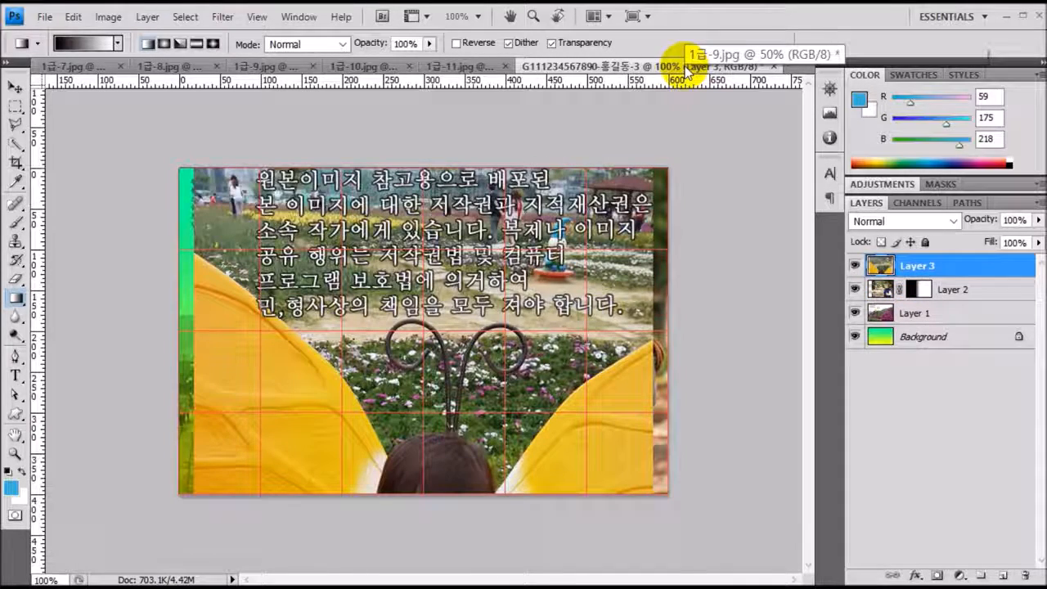
Scale the butterfly-wings child photo proportionally to about 40% and place it in the canvas's lower-left corner, starting at the 100-pixel grid line.
key("ctrl+t")
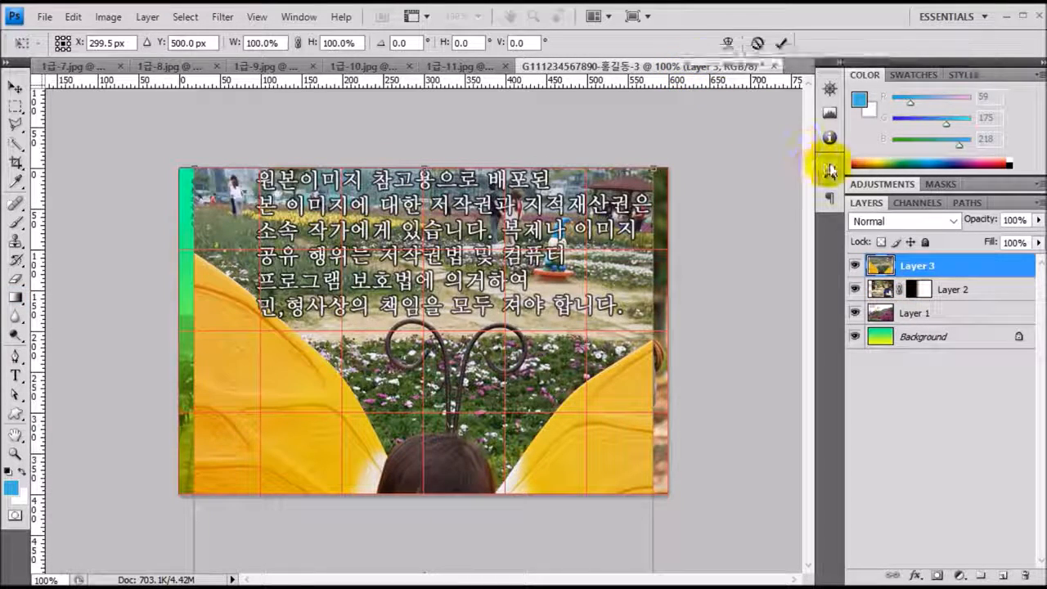
left_click_drag(654, 169, 350, 494)
left_click_drag(297, 552, 273, 164)
left_click_drag(424, 153, 339, 270)
left_click_drag(297, 327, 293, 291)
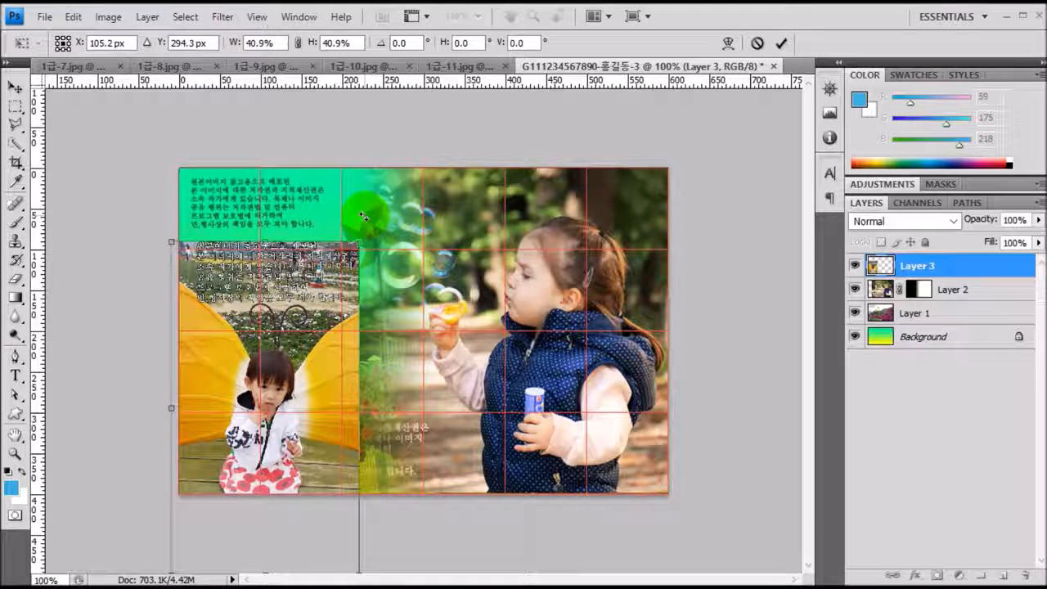
left_click_drag(358, 236, 353, 243)
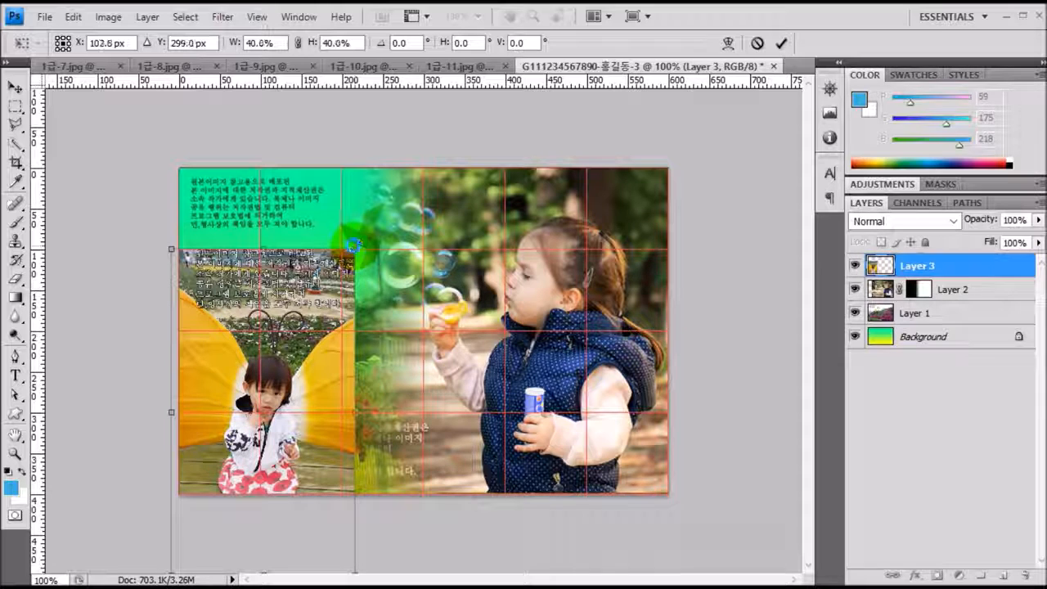
left_click_drag(309, 321, 308, 317)
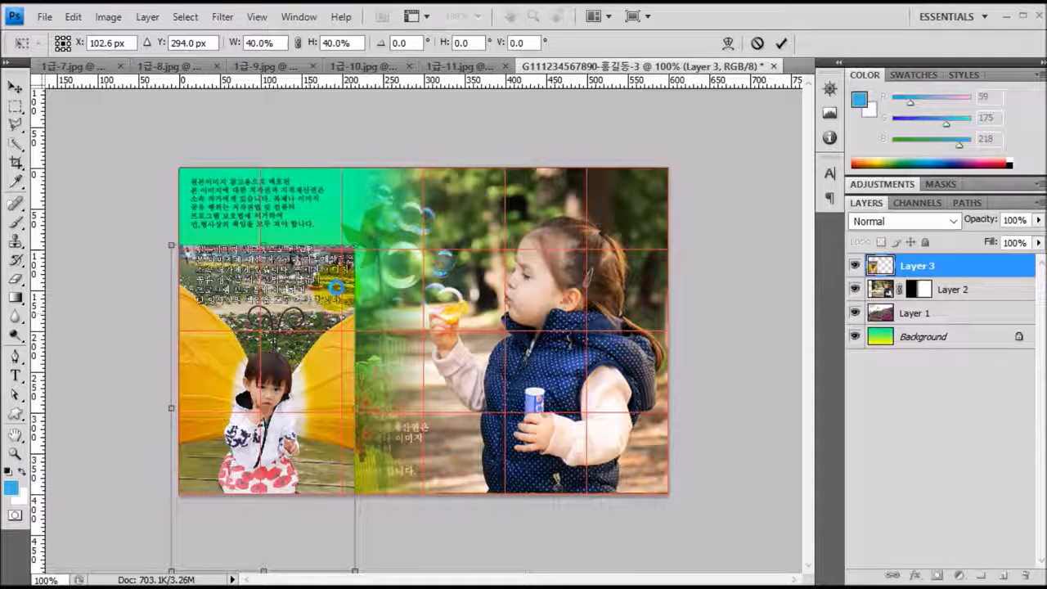
left_click_drag(358, 245, 353, 248)
double_click(316, 302)
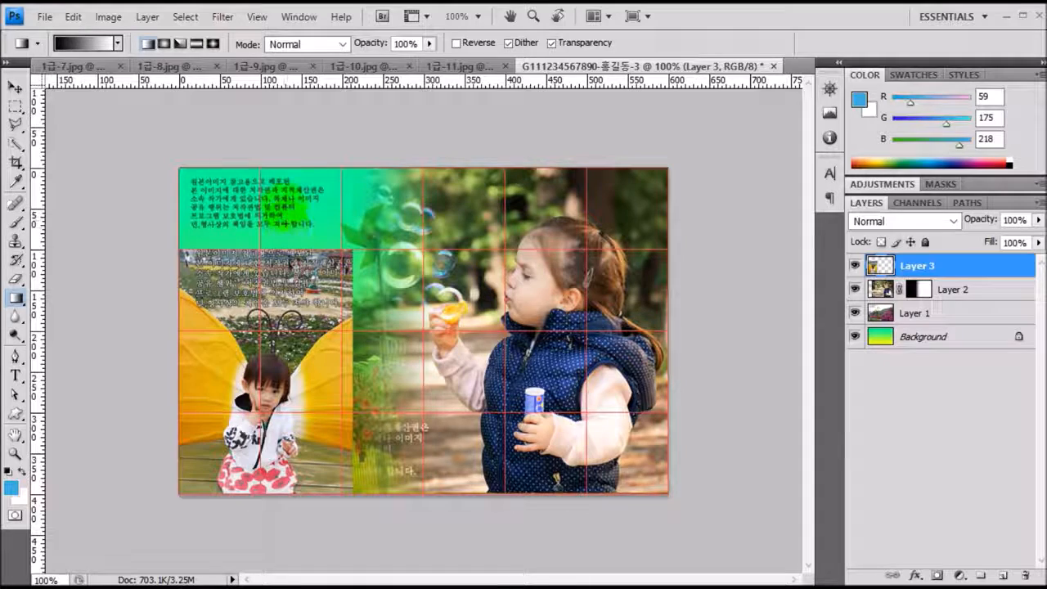
Apply the Film Grain filter to the butterfly-wings child photo.
left_click(222, 16)
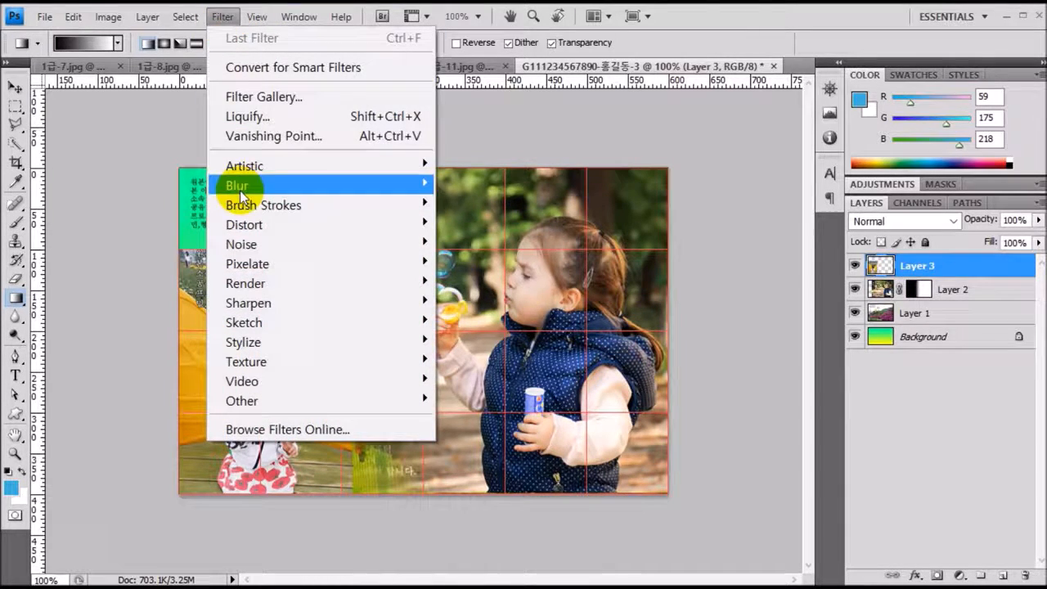
mouse_move(246, 165)
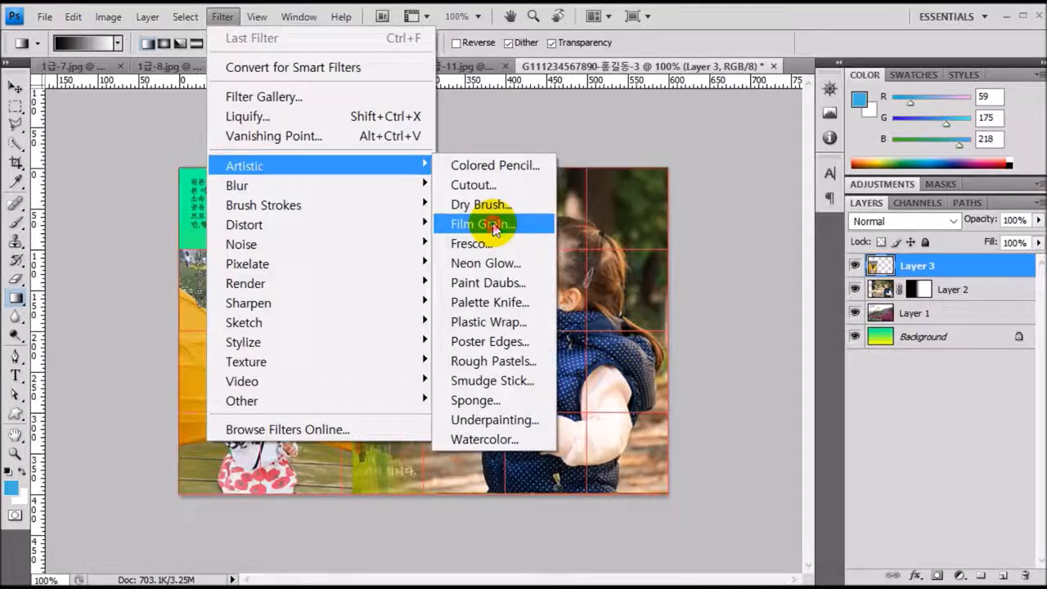
left_click(494, 230)
left_click(930, 34)
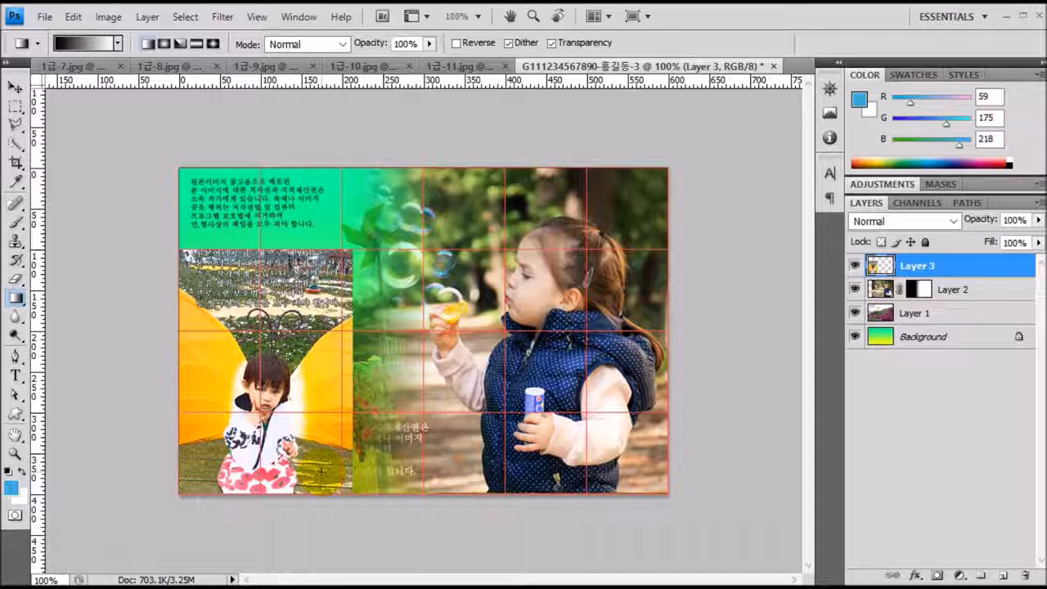
Draw a circle shape about 200 pixels in diameter over the butterfly-wings child photo with the Ellipse Tool.
left_click(16, 416)
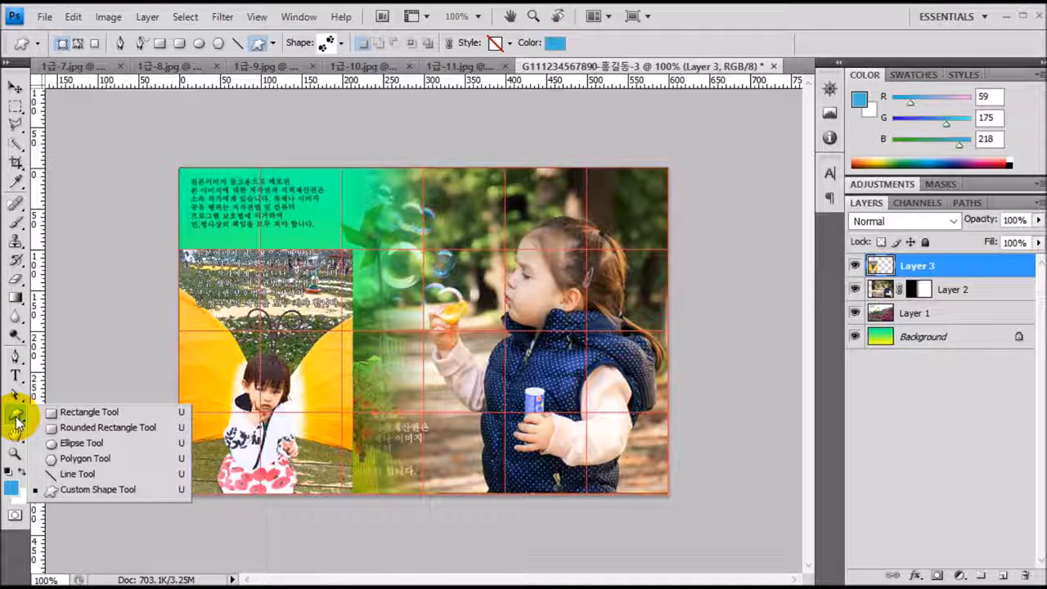
left_click(78, 442)
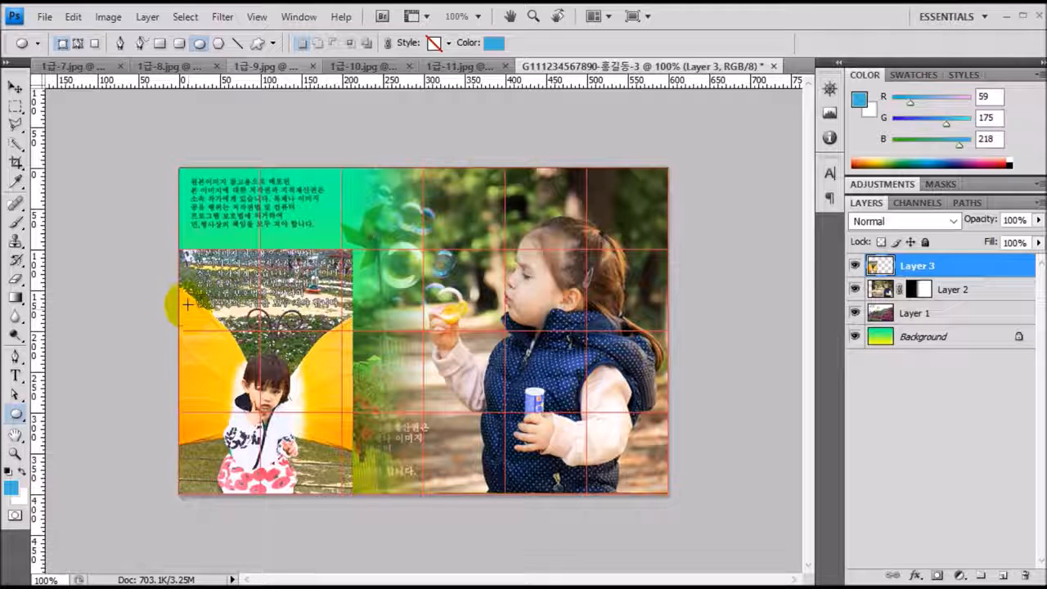
left_click_drag(186, 300, 352, 464)
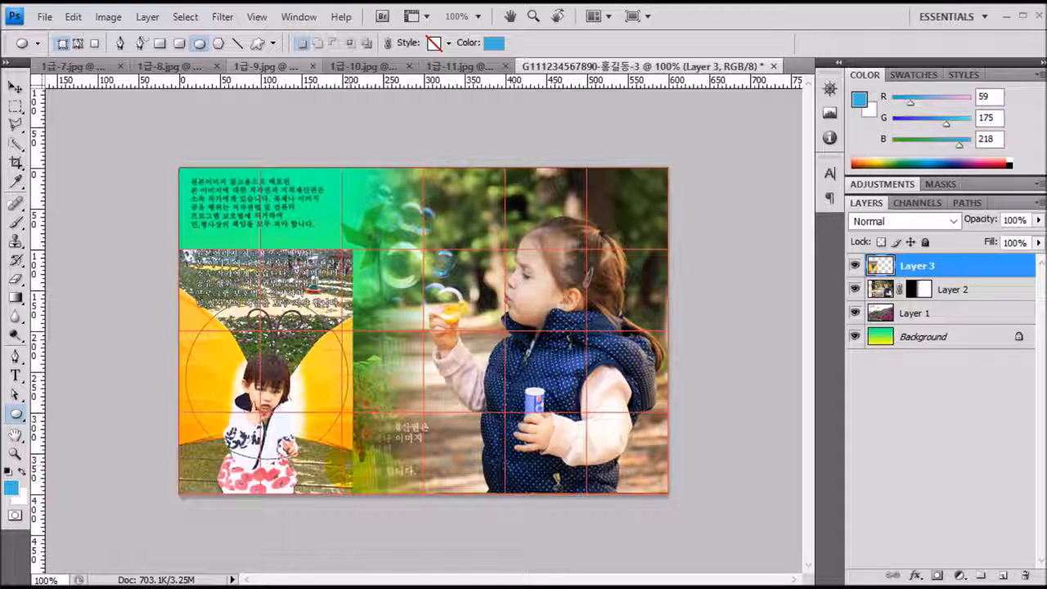
left_click_drag(347, 467, 347, 467)
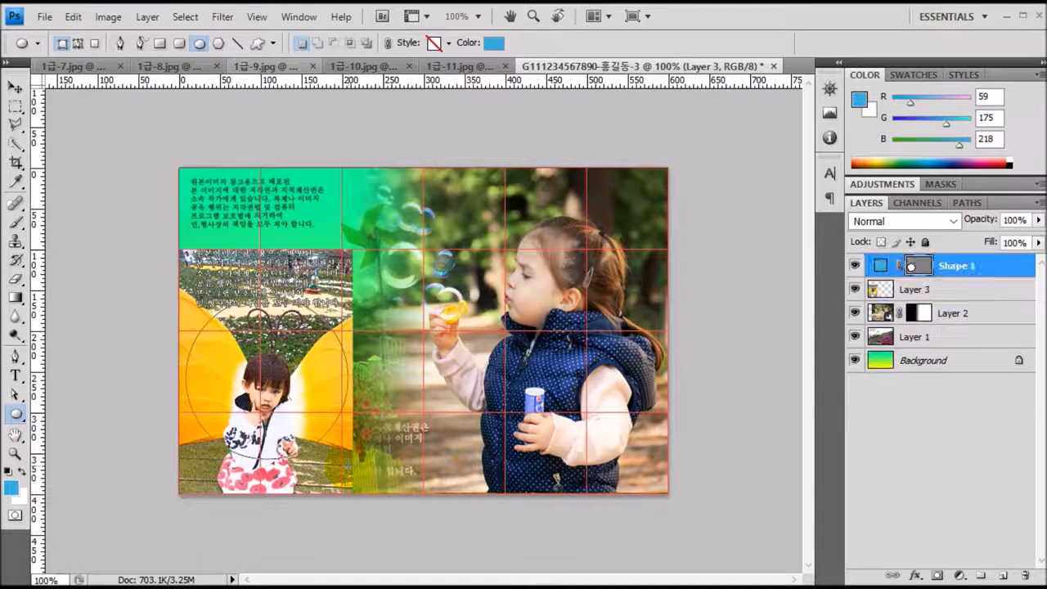
double_click(958, 266)
key("Return")
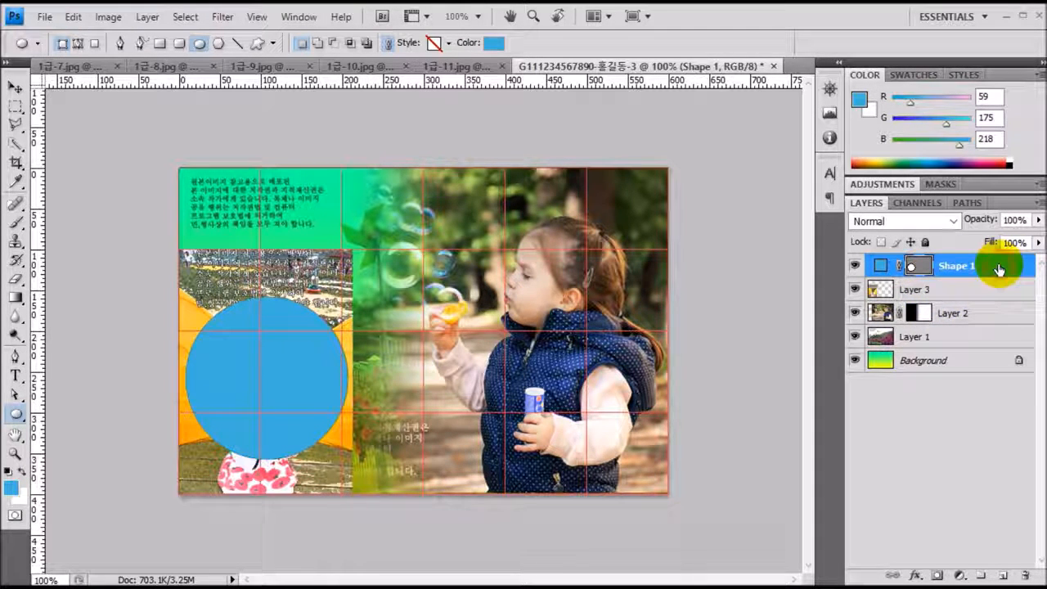
Put the circle shape layer beneath the butterfly-wings child photo and clip the photo to the circle with a clipping mask.
left_click_drag(999, 270, 996, 296)
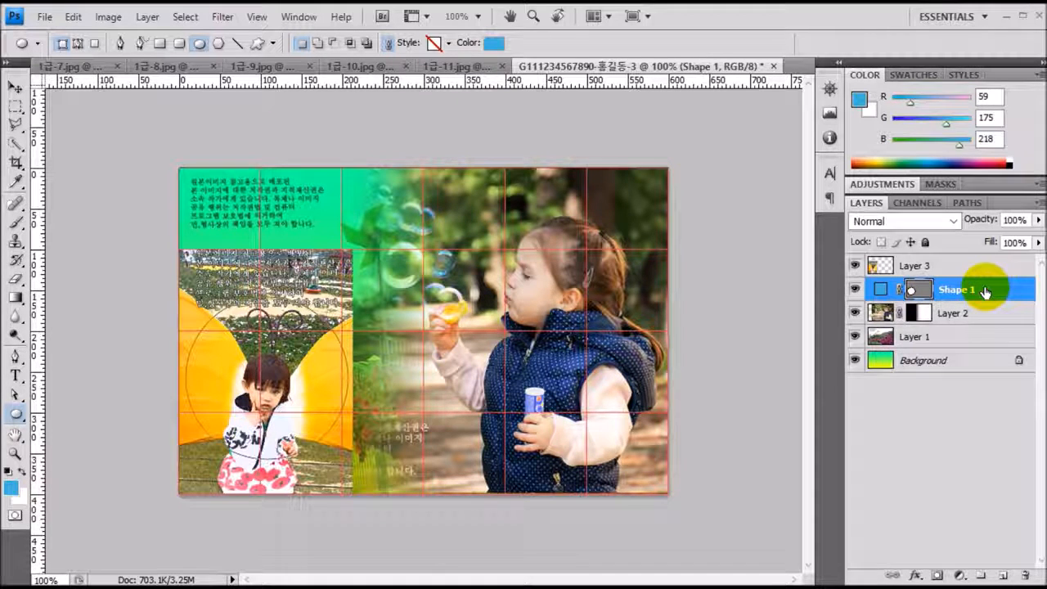
left_click(988, 266)
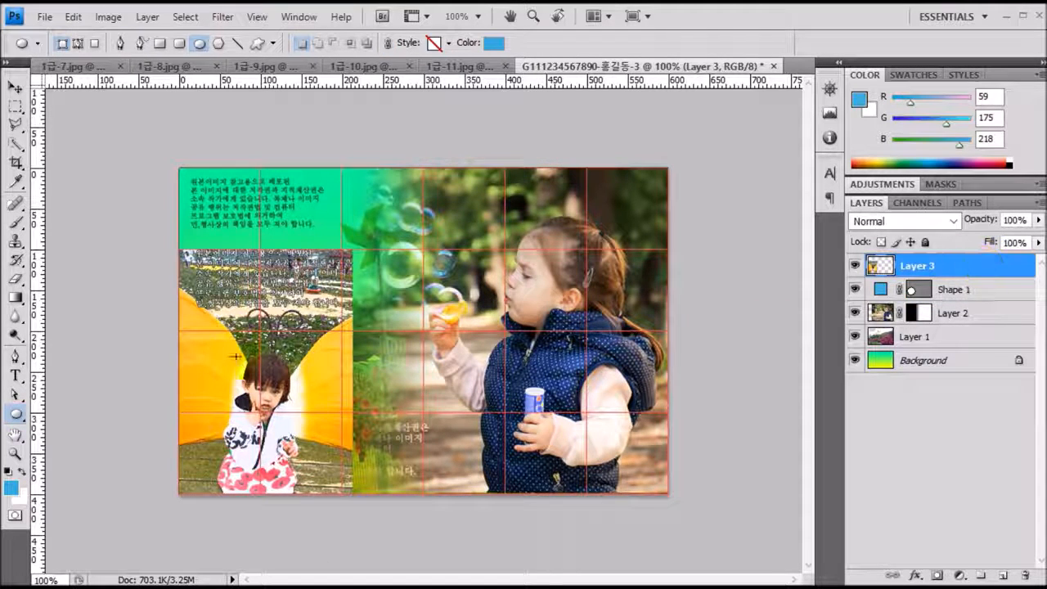
right_click(986, 266)
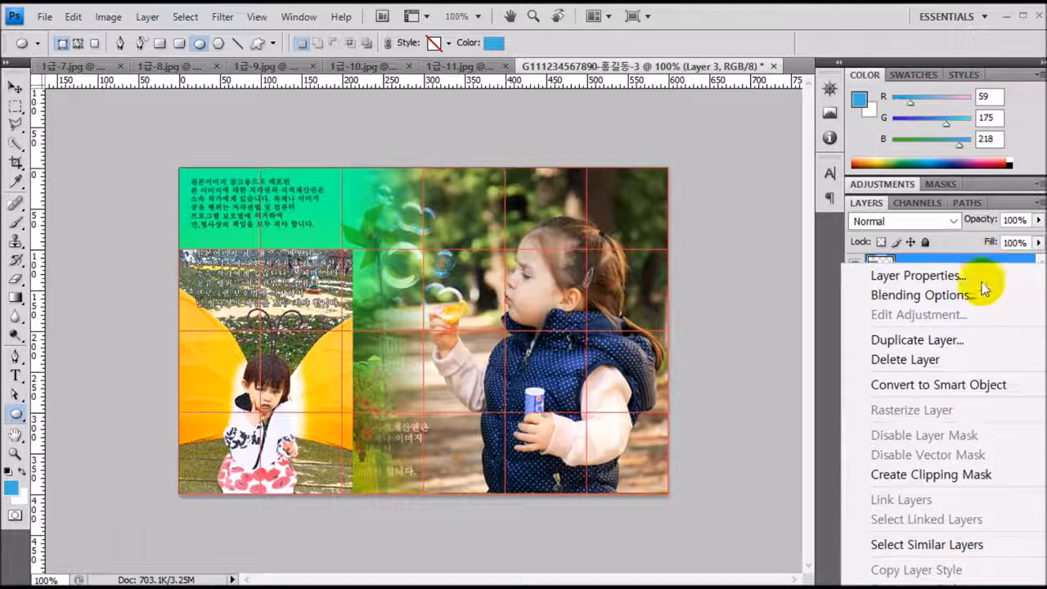
left_click(954, 475)
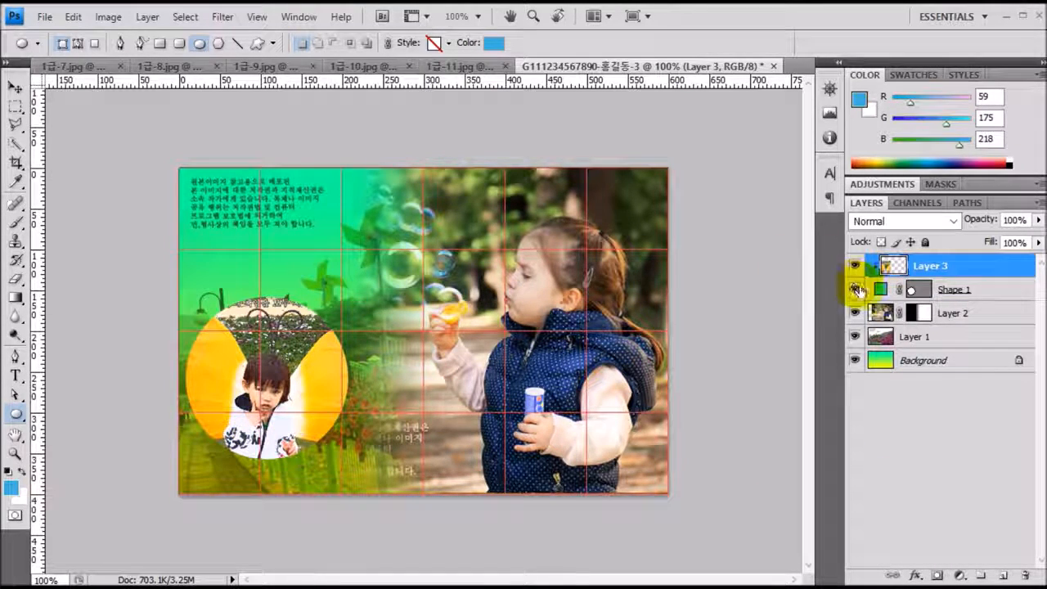
Give the circle shape a 3 px outside Stroke in color ffcccc and an Inner Shadow.
left_click(1000, 294)
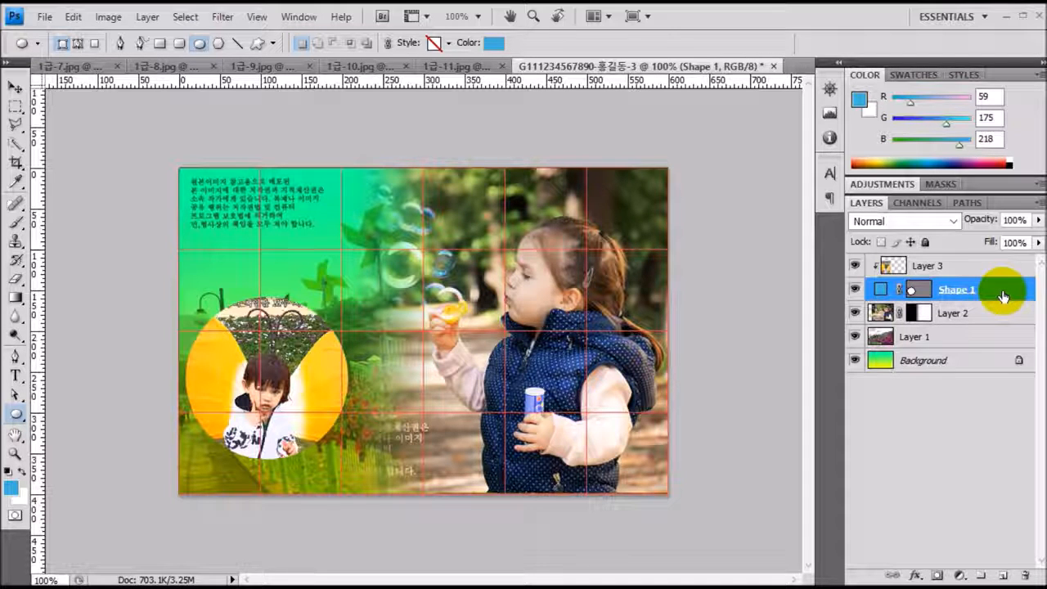
double_click(1010, 295)
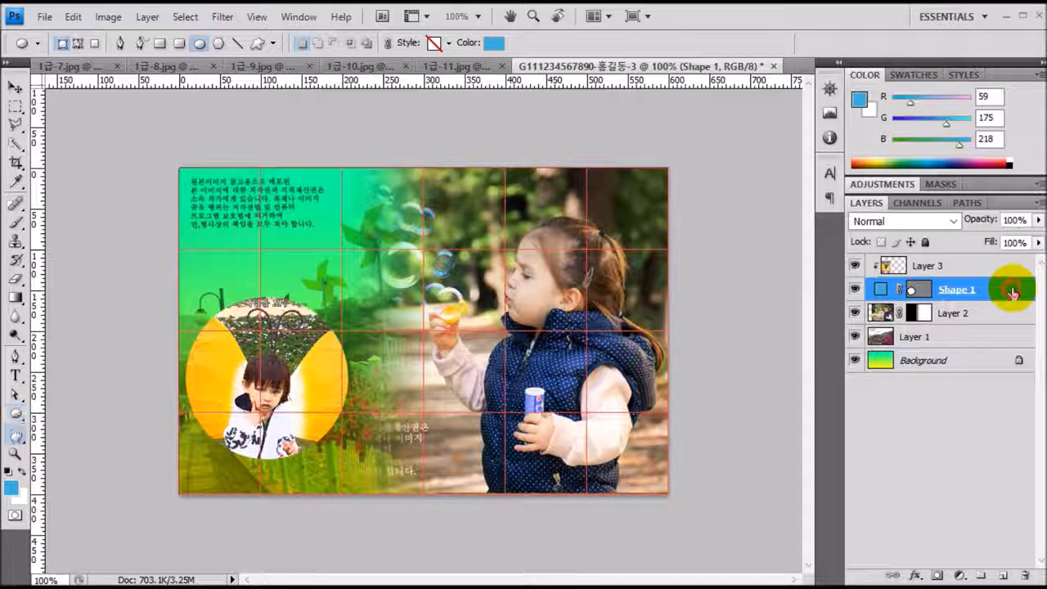
left_click_drag(404, 217, 734, 133)
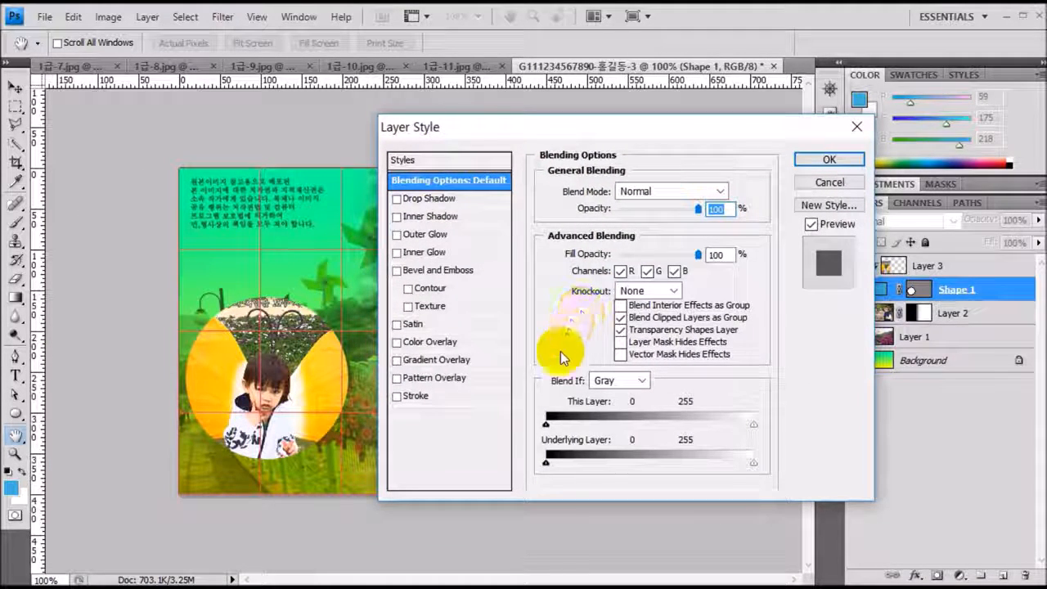
left_click(414, 397)
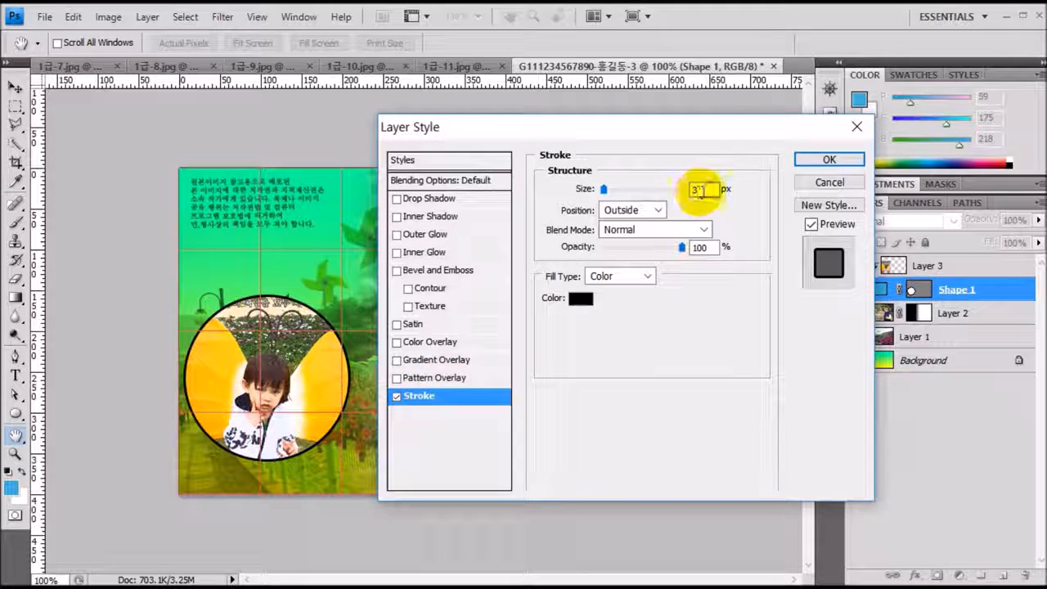
left_click(581, 298)
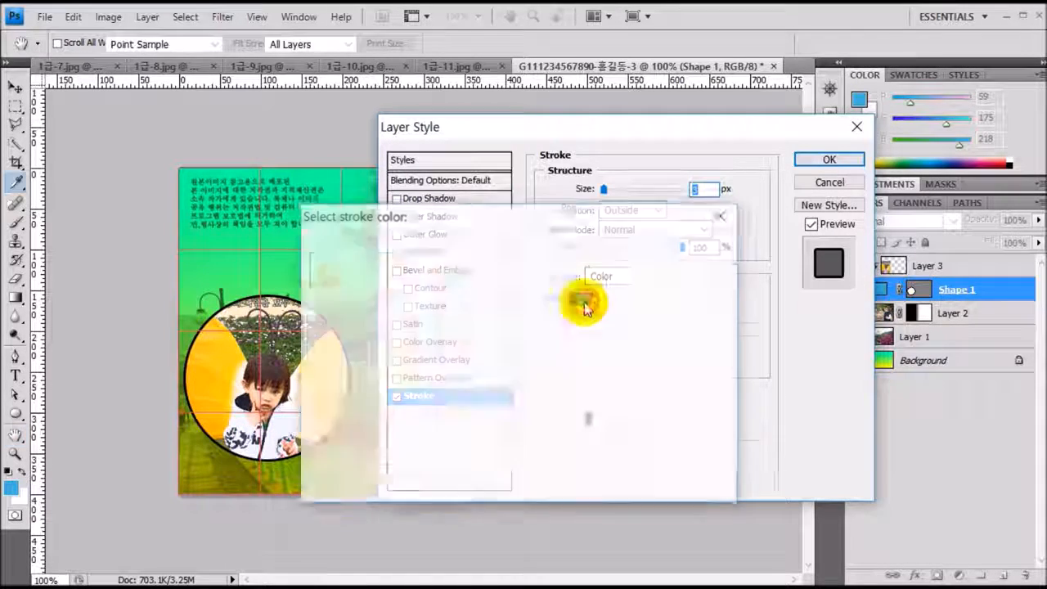
left_click(584, 486)
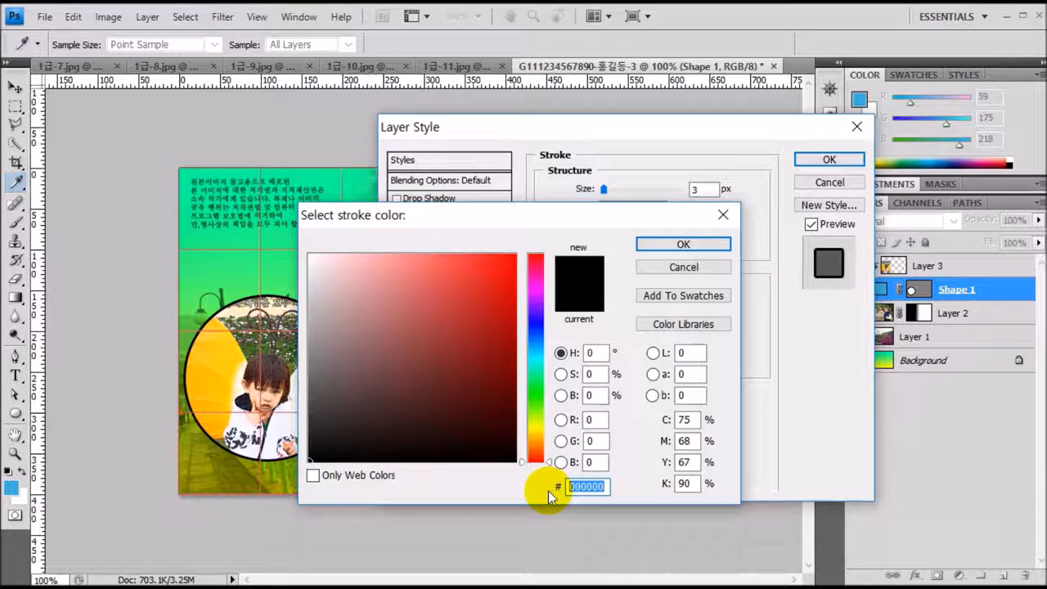
type("ffcccc")
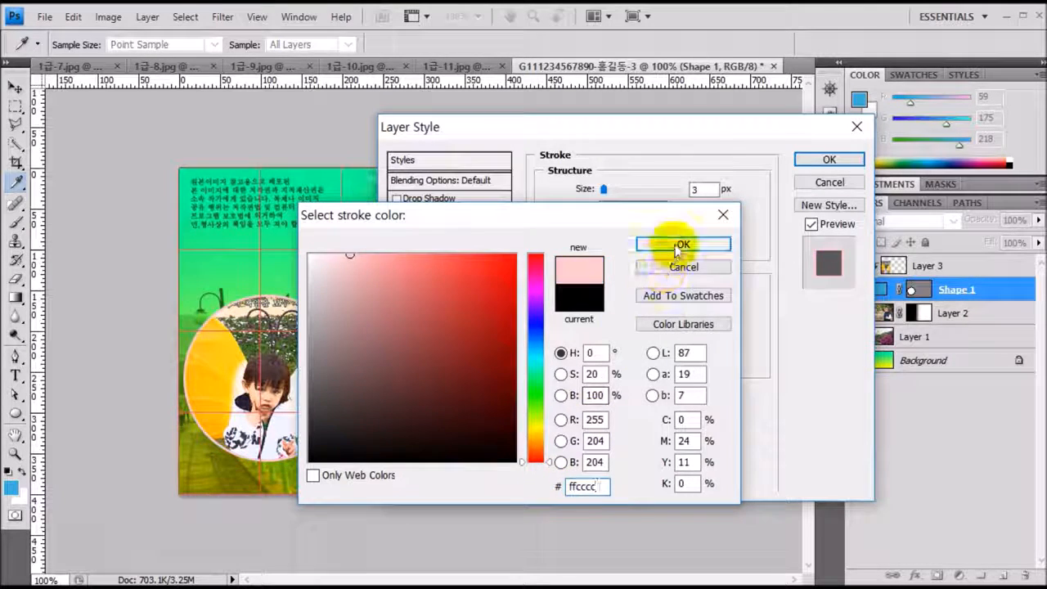
left_click(679, 244)
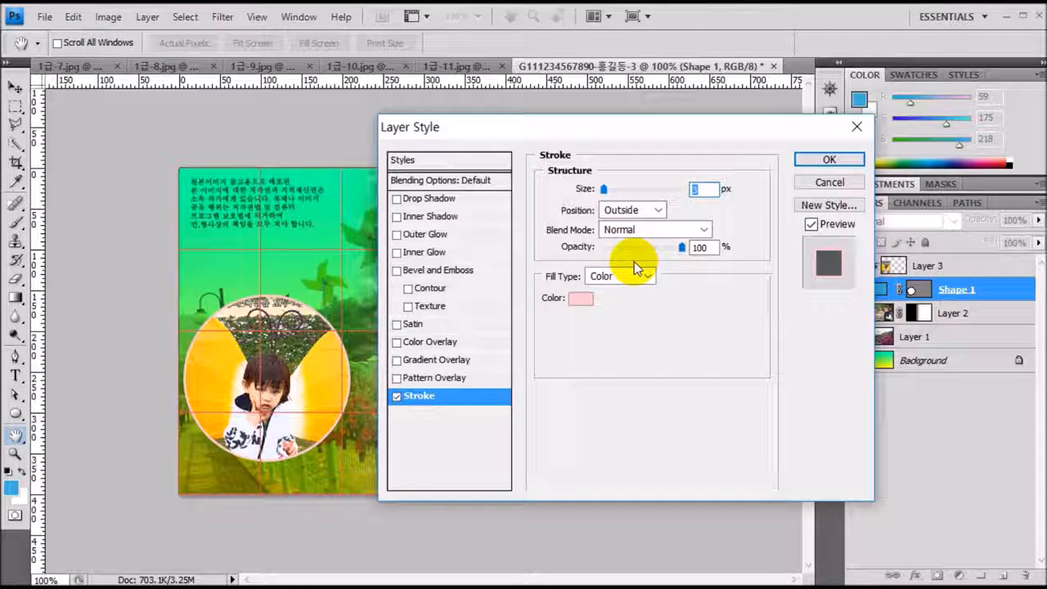
left_click(432, 215)
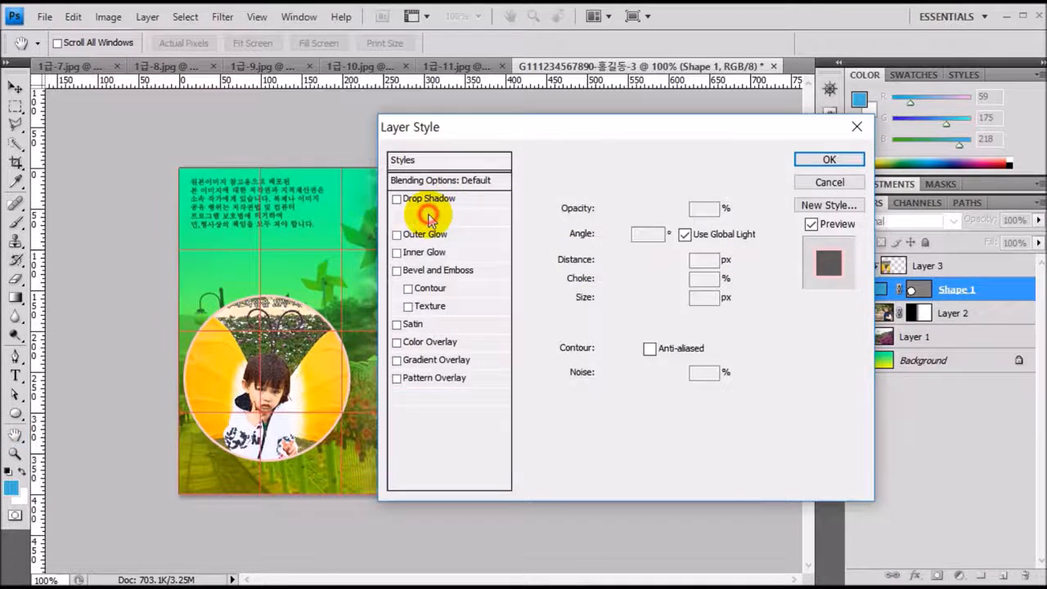
left_click(825, 161)
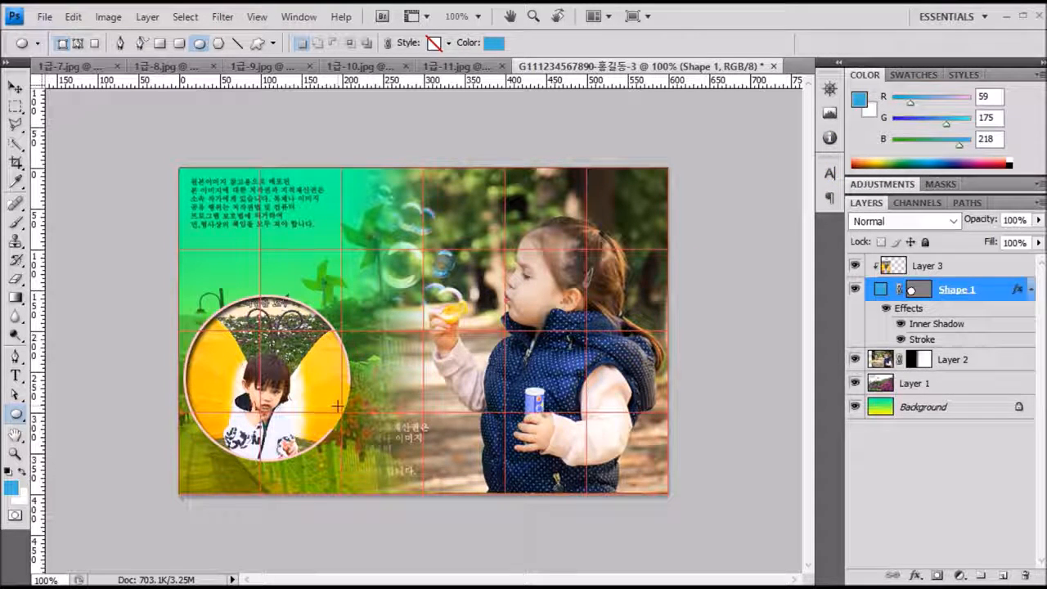
Switch to the 1급-10.jpg calligraphy image.
left_click(346, 66)
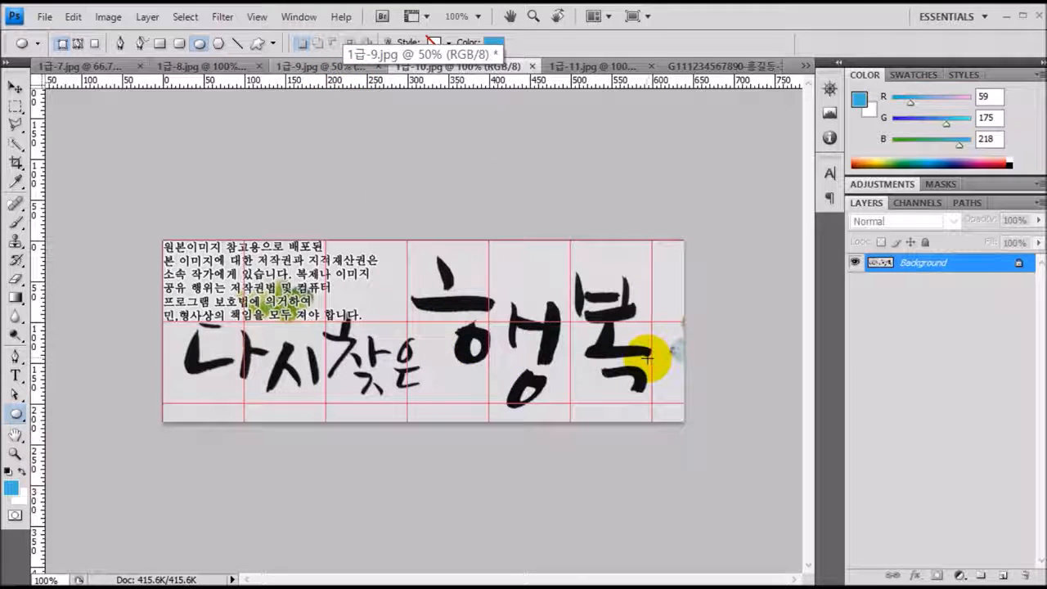
left_click(14, 146)
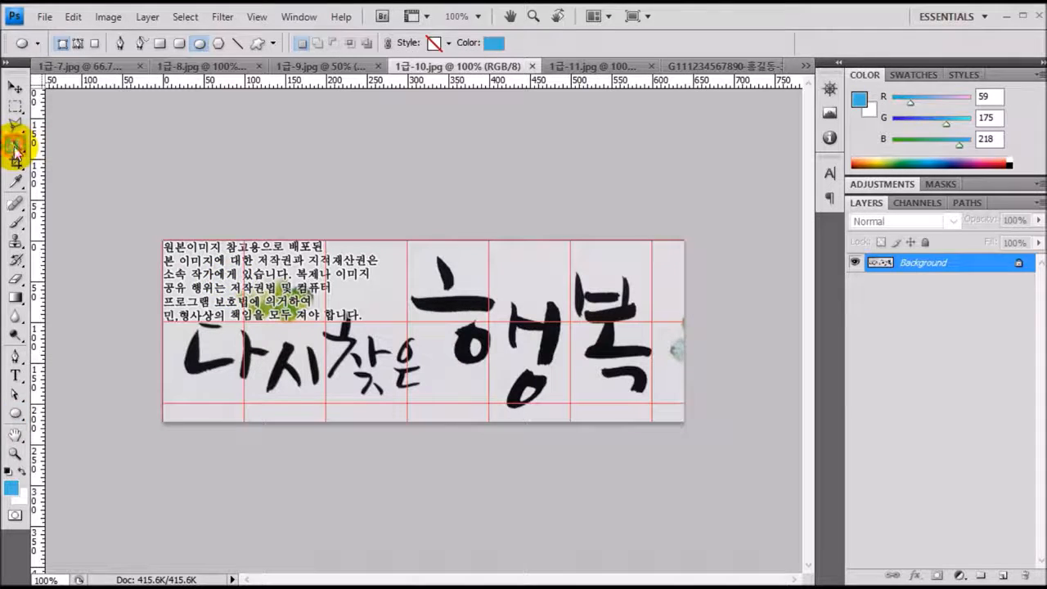
left_click(79, 143)
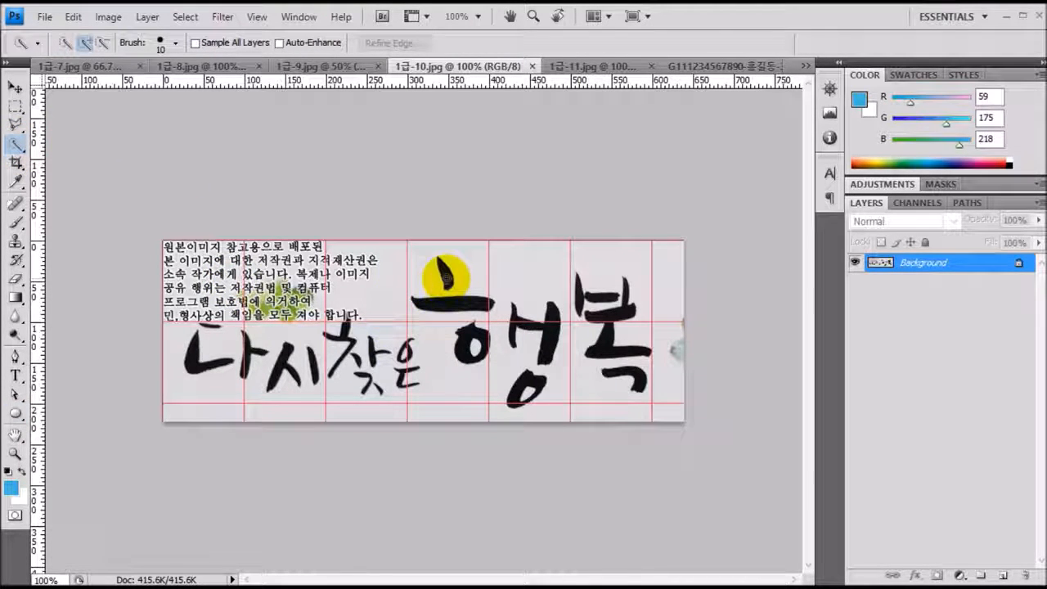
mouse_move(448, 279)
left_mouse_down()
mouse_move(433, 292)
mouse_move(450, 309)
left_mouse_up()
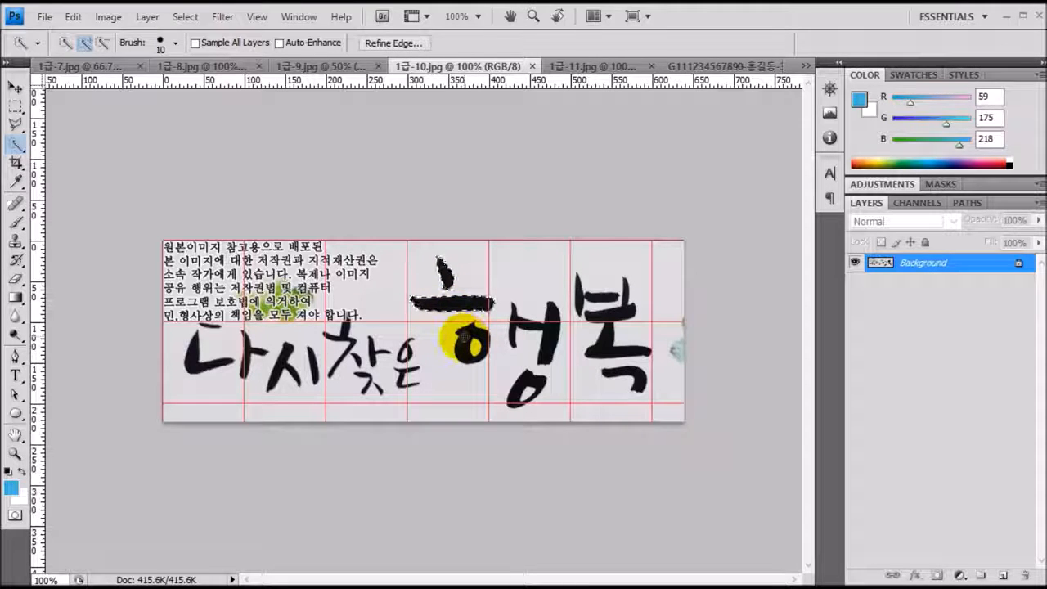
left_click(463, 345)
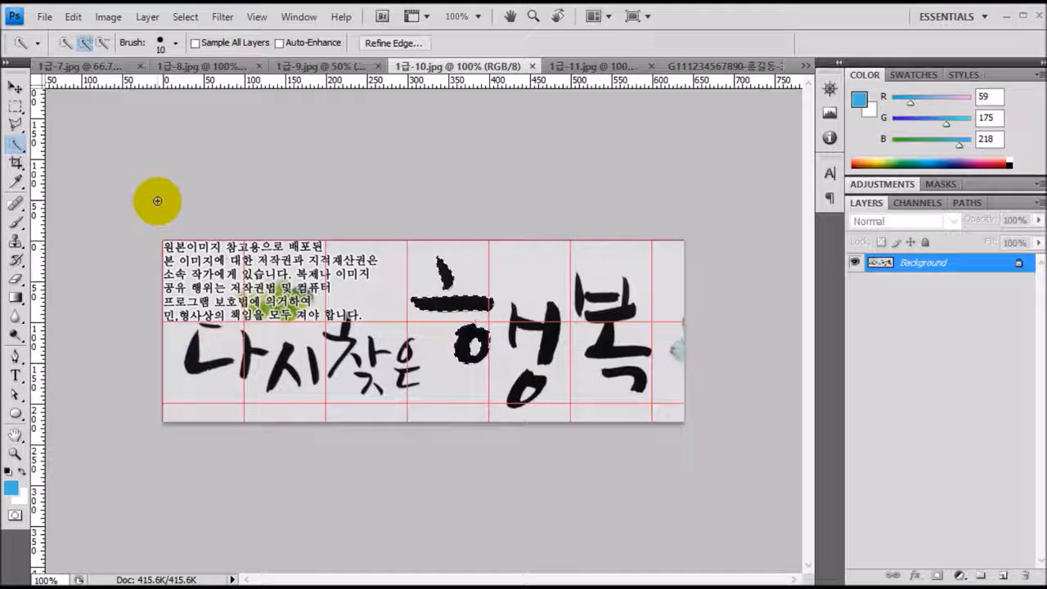
key("ctrl+d")
Select all the black lettering in the calligraphy image using the Magic Wand at tolerance 40 with Contiguous off.
left_click_drag(15, 154, 70, 164)
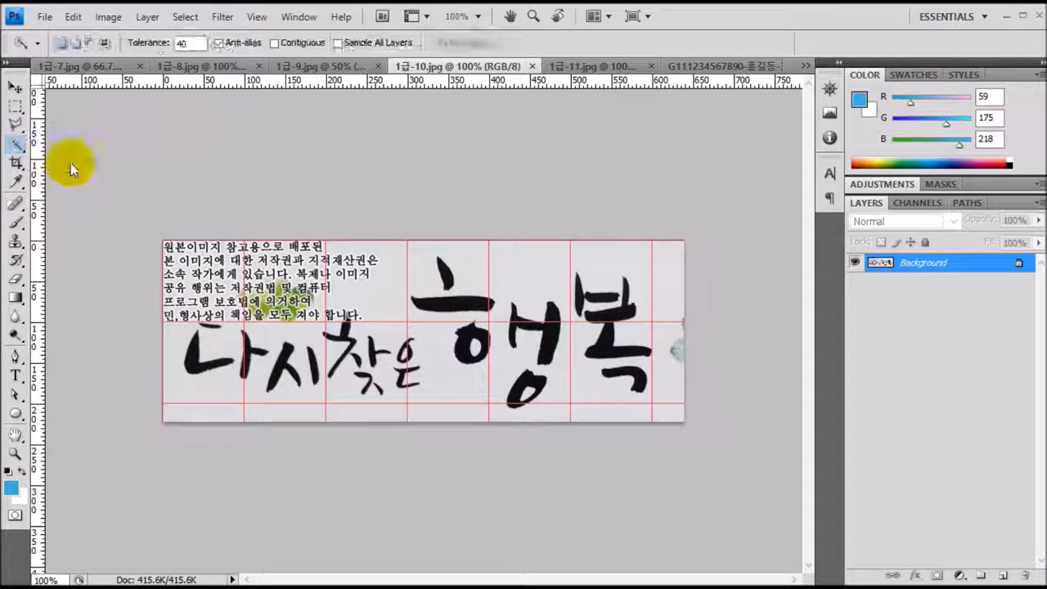
left_click(193, 45)
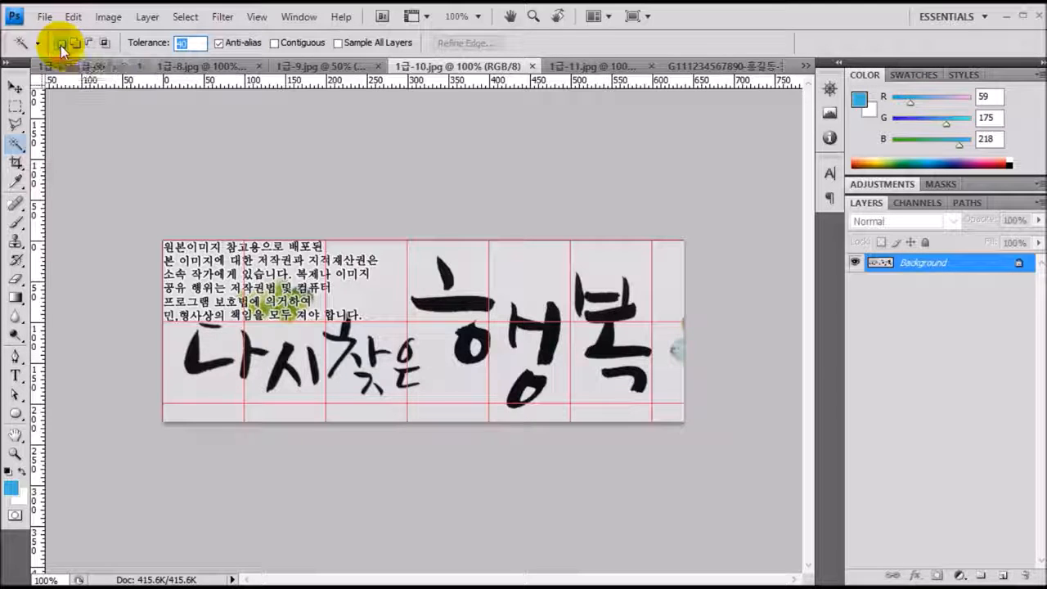
left_click(455, 306)
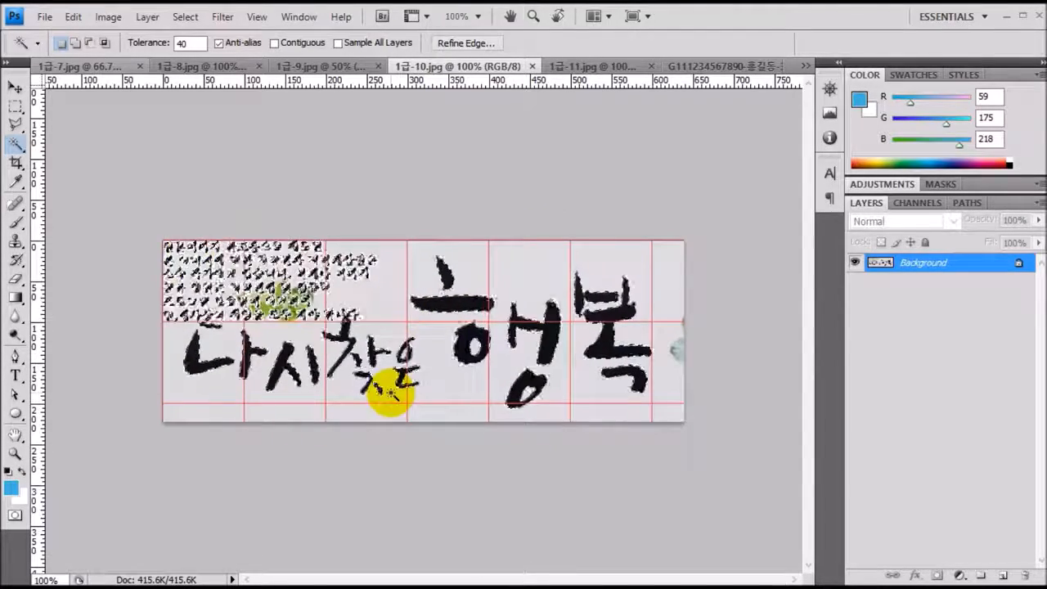
Subtract the copyright notice and the words 다시찾은 from the selection with the Rectangular Marquee Tool, keeping only 행복 selected.
left_click(16, 108)
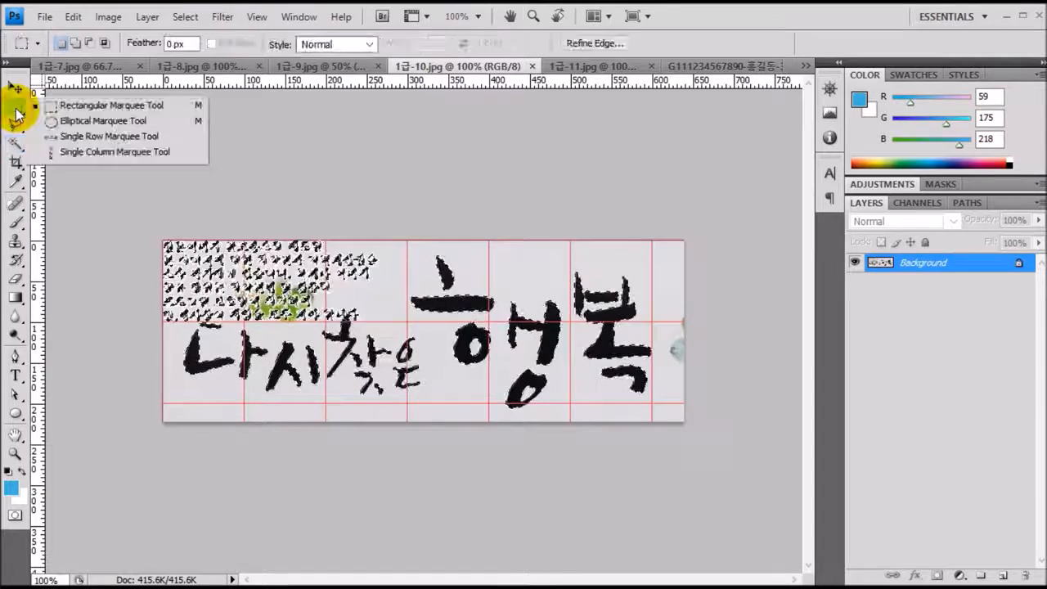
left_click(84, 106)
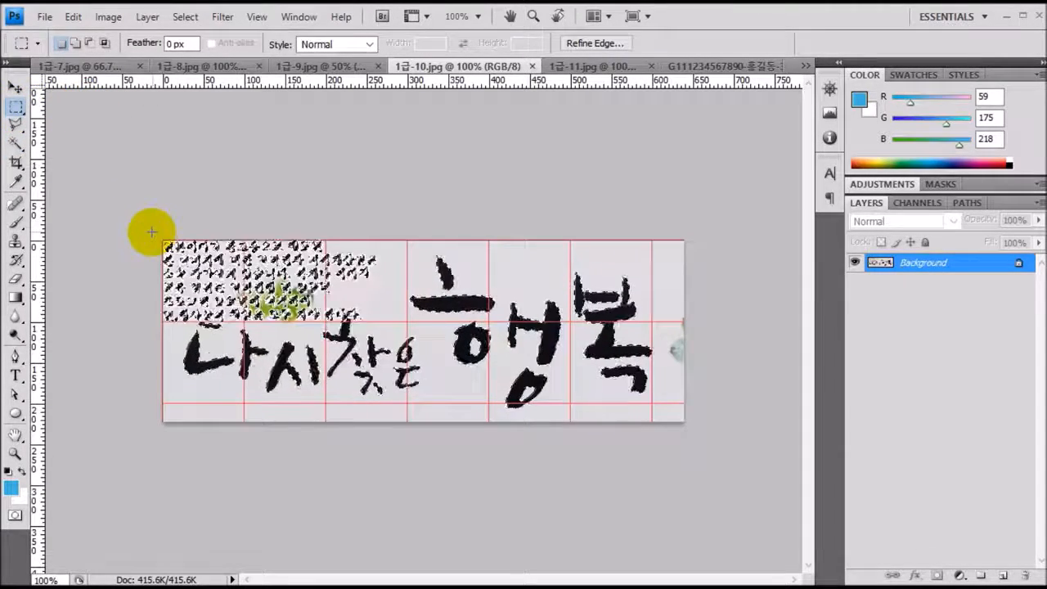
key("alt")
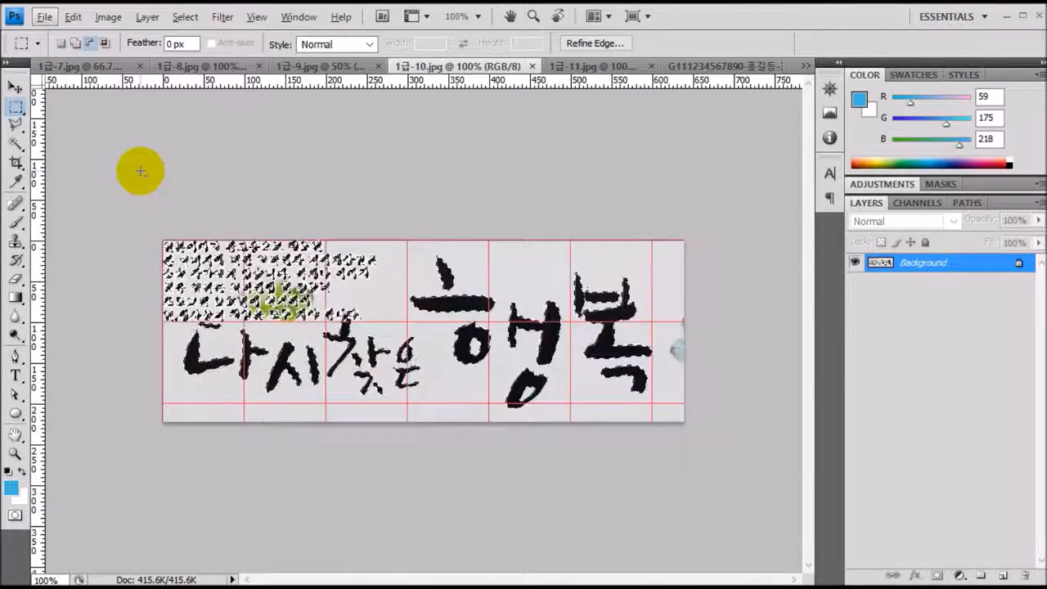
key("alt")
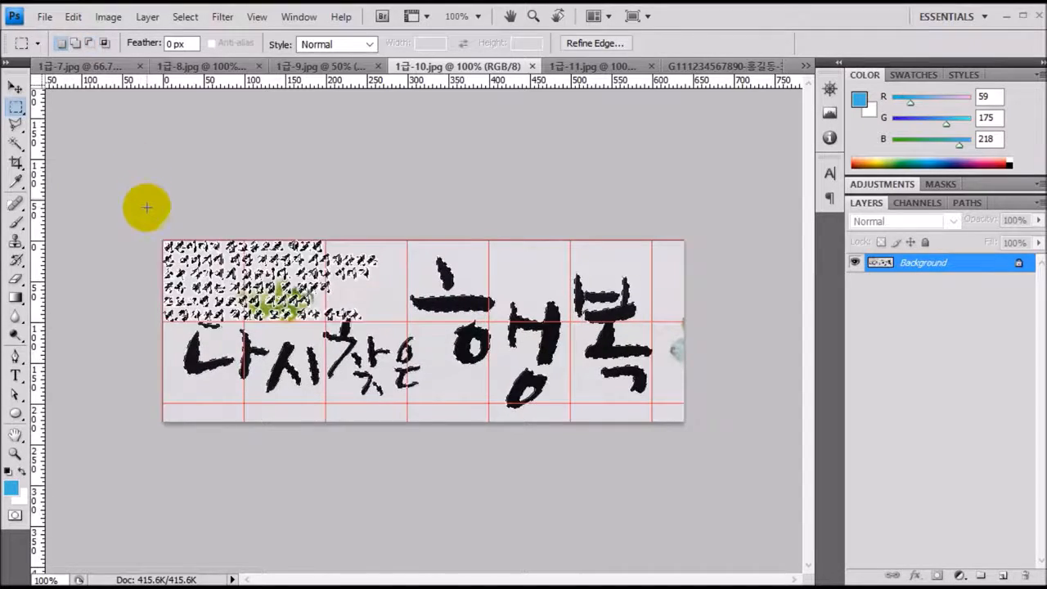
key("alt")
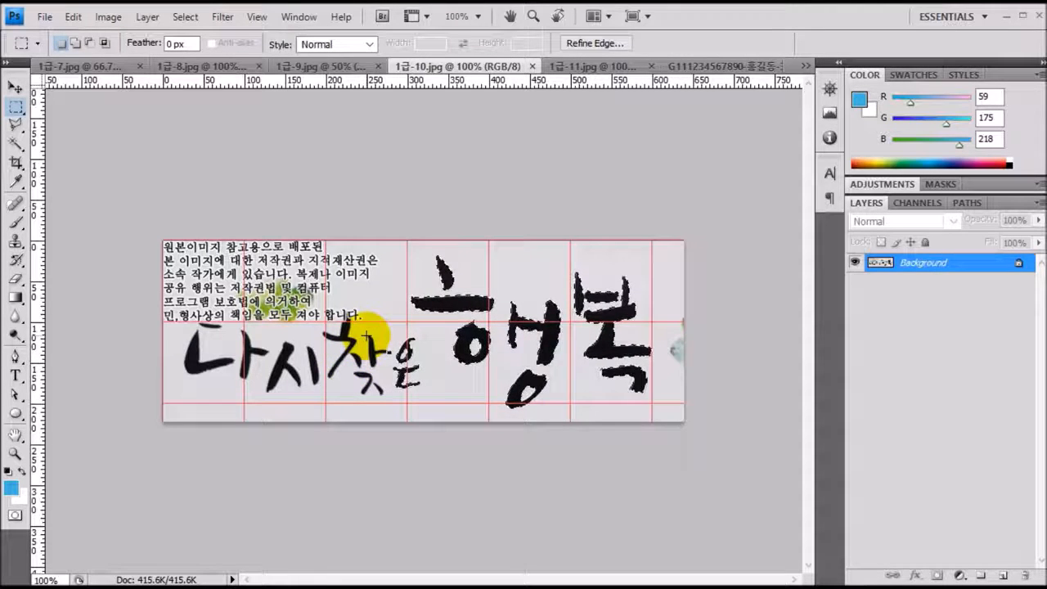
left_click_drag(382, 331, 434, 408)
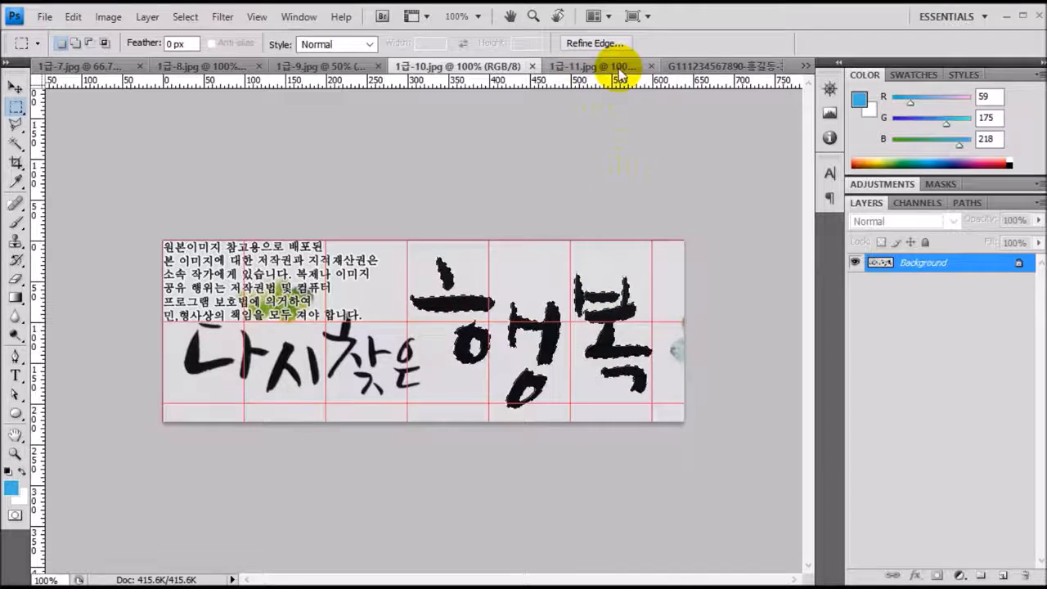
Paste the 행복 lettering into the gradient composition document as a new layer above Layer 3.
left_click(692, 67)
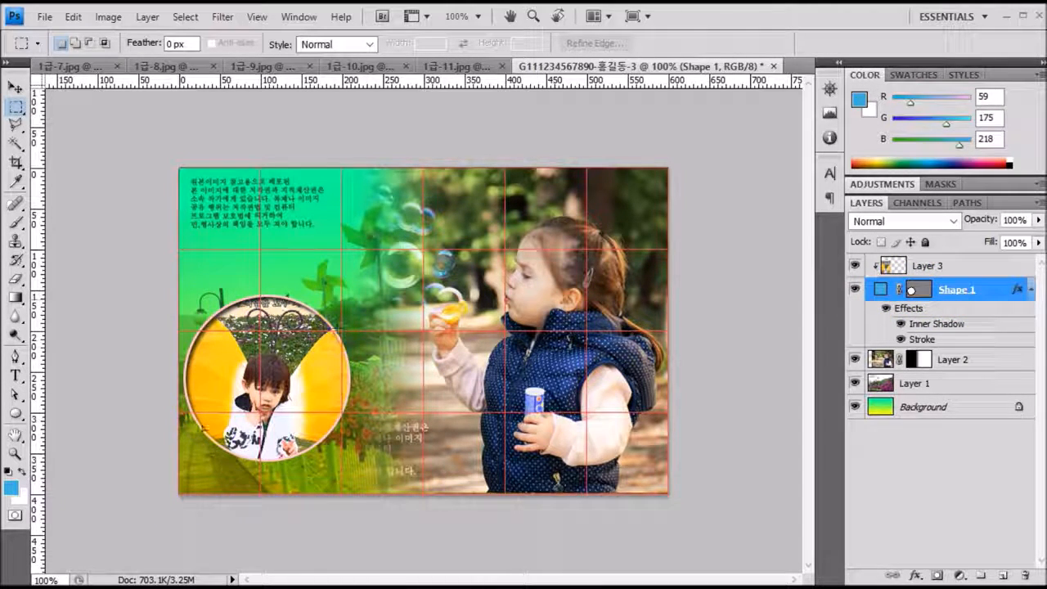
left_click(990, 271)
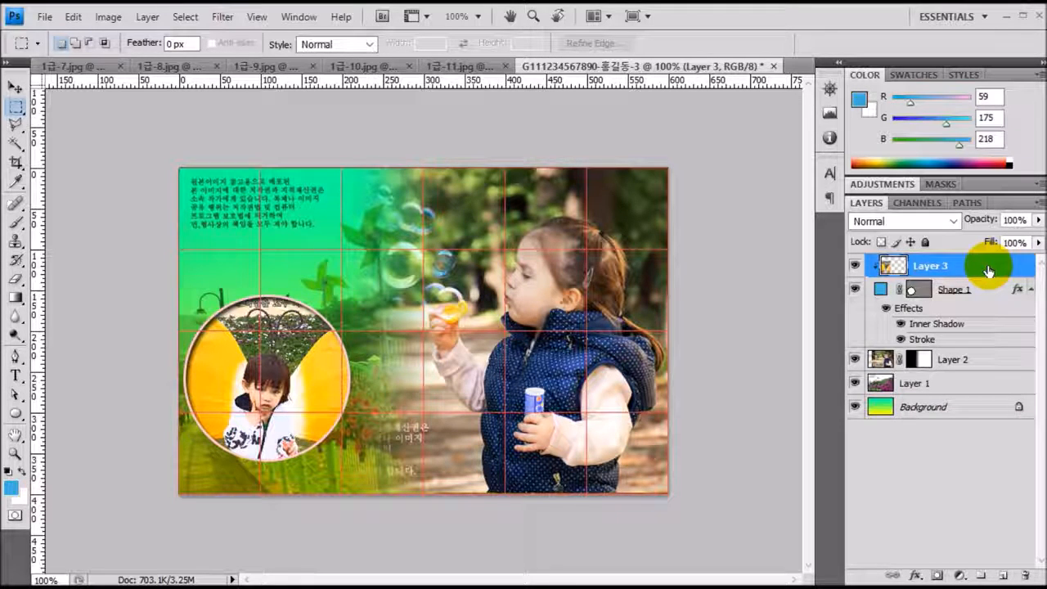
key("ctrl+v")
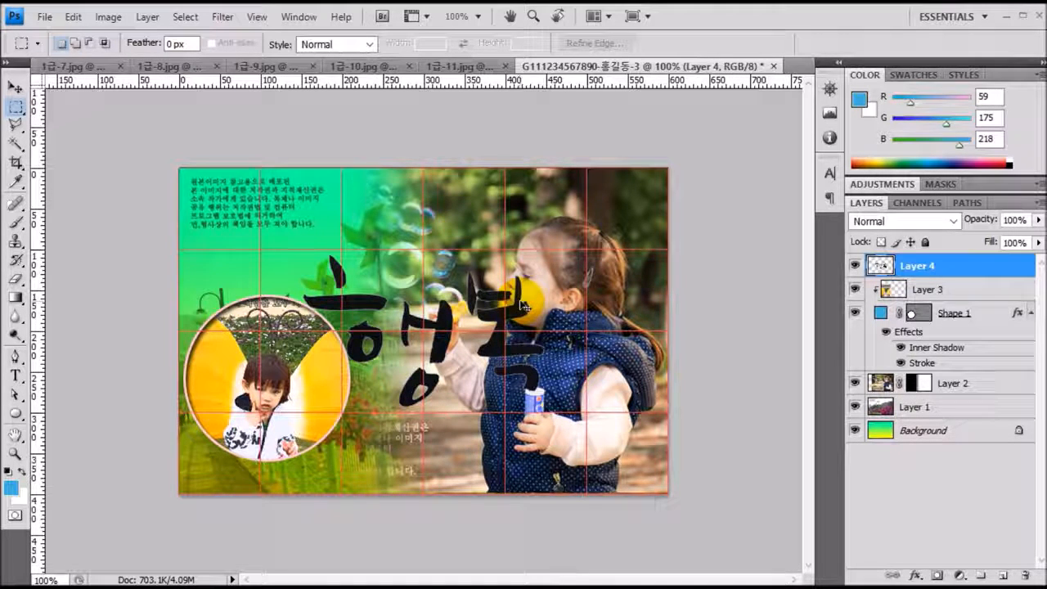
Scale the 행복 lettering proportionally to about 28.3% and place it in the composition's lower-left corner, just beneath the circle.
key("ctrl+t")
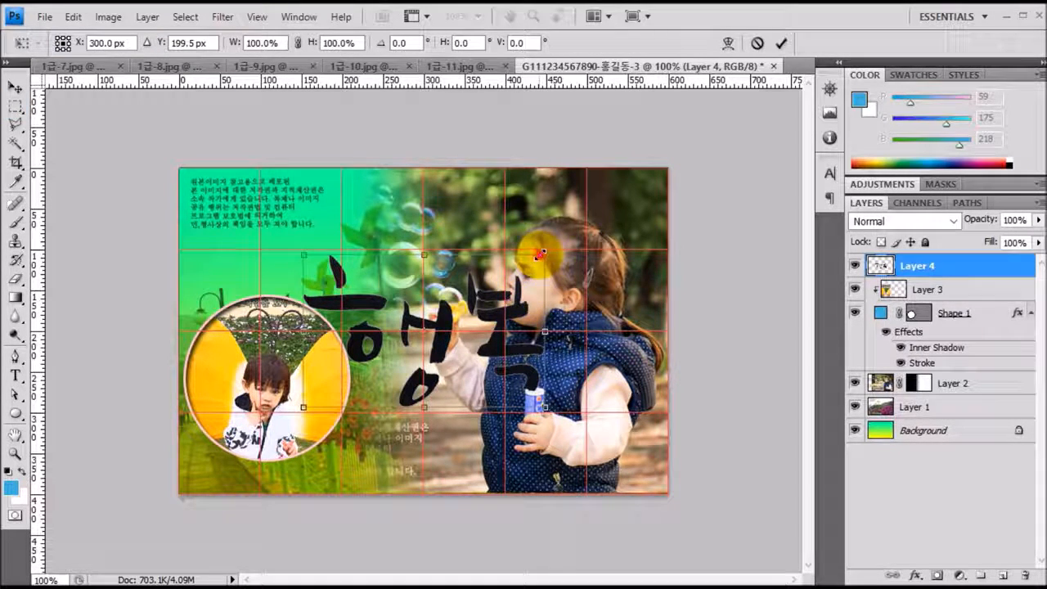
left_click_drag(540, 255, 396, 368)
left_click_drag(314, 405, 192, 488)
left_click_drag(243, 461, 241, 464)
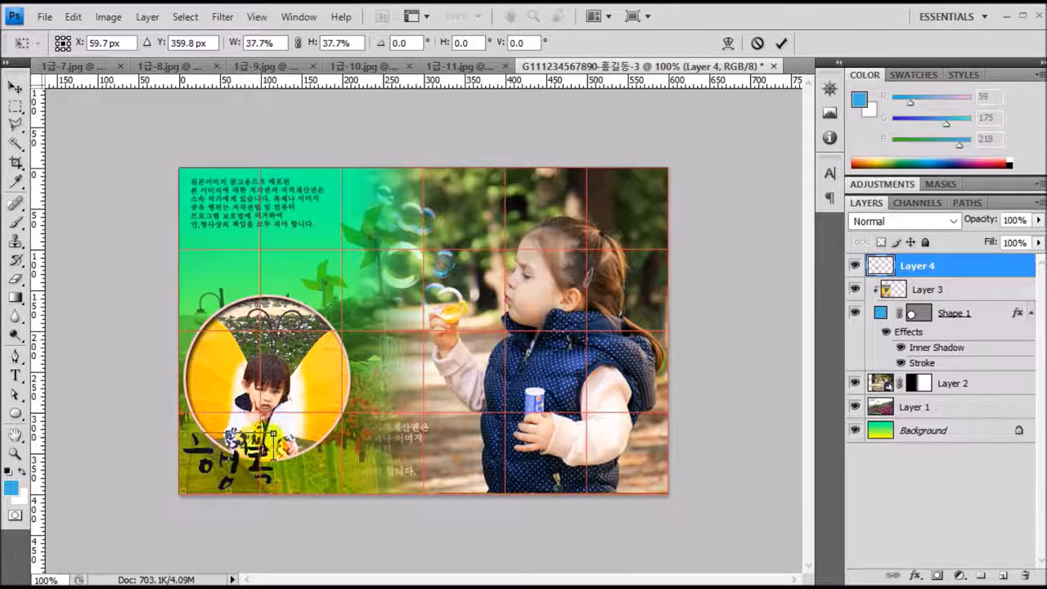
left_click_drag(273, 434, 267, 440)
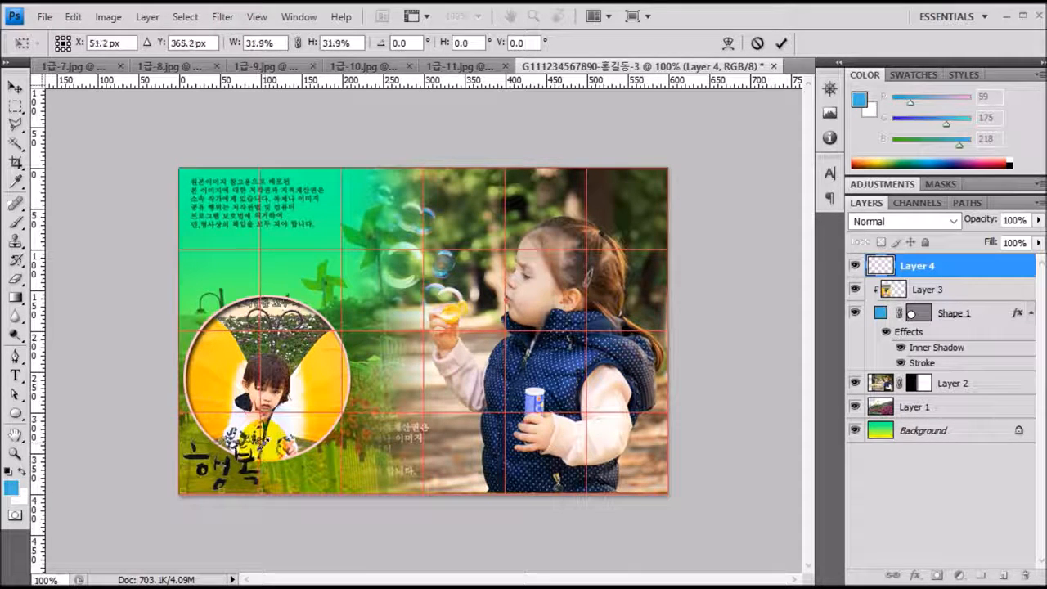
left_click_drag(262, 444, 261, 444)
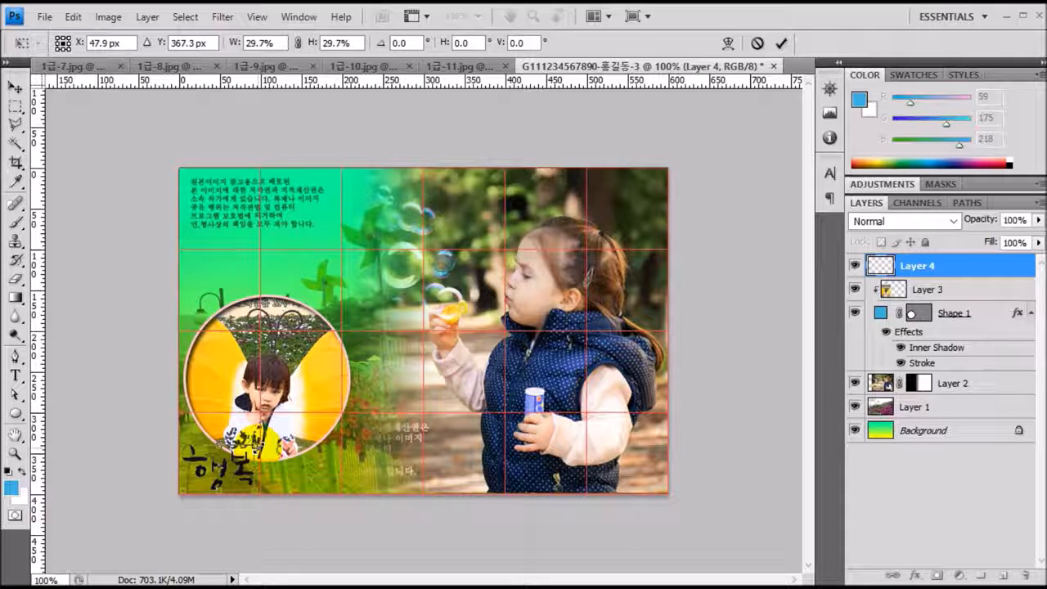
left_click_drag(259, 446, 251, 447)
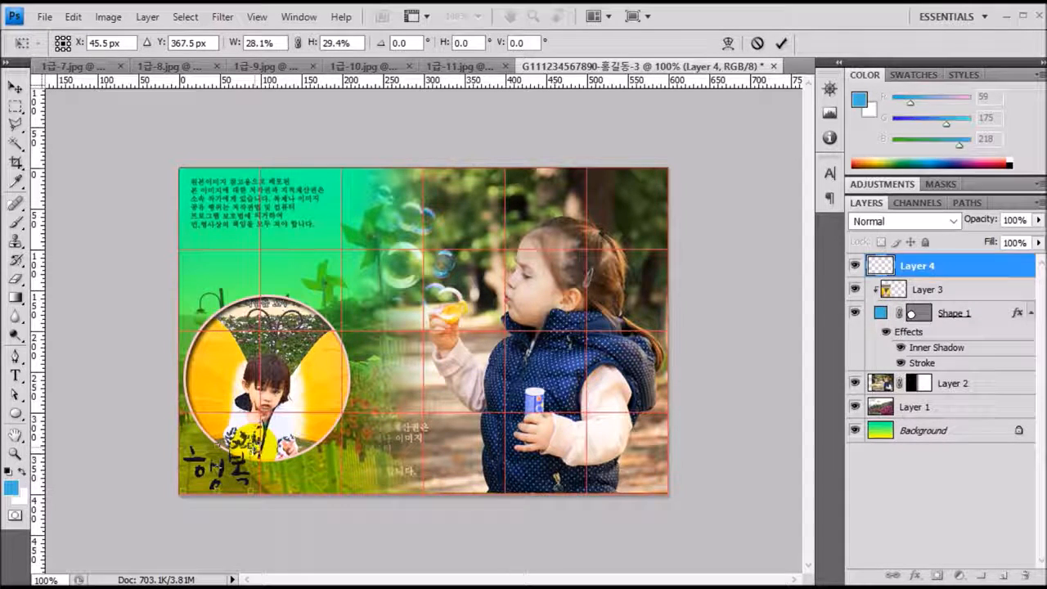
left_click_drag(251, 448, 254, 447)
key("Return")
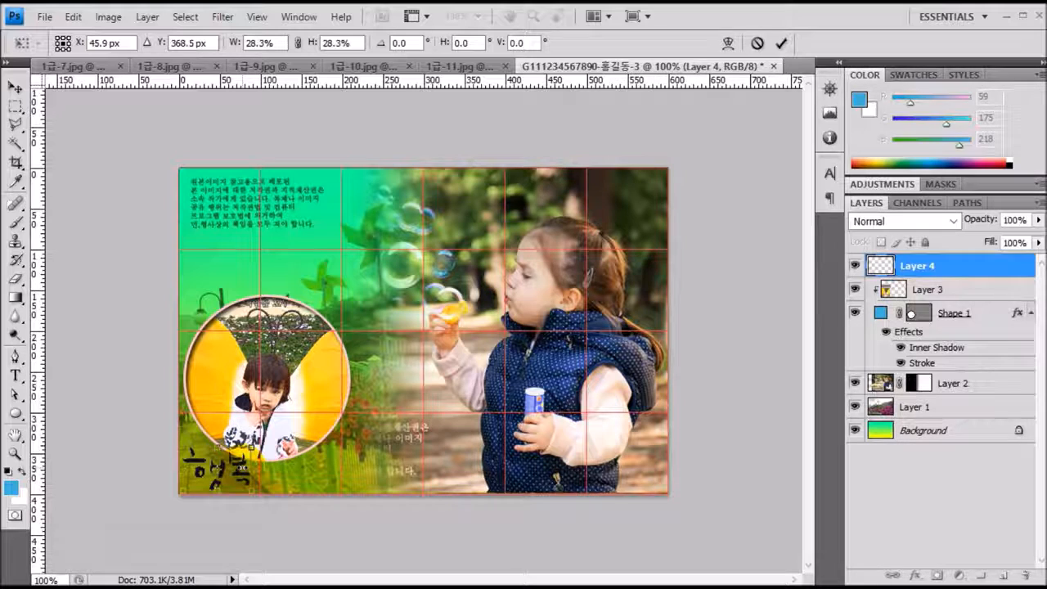
key("Return")
key("m")
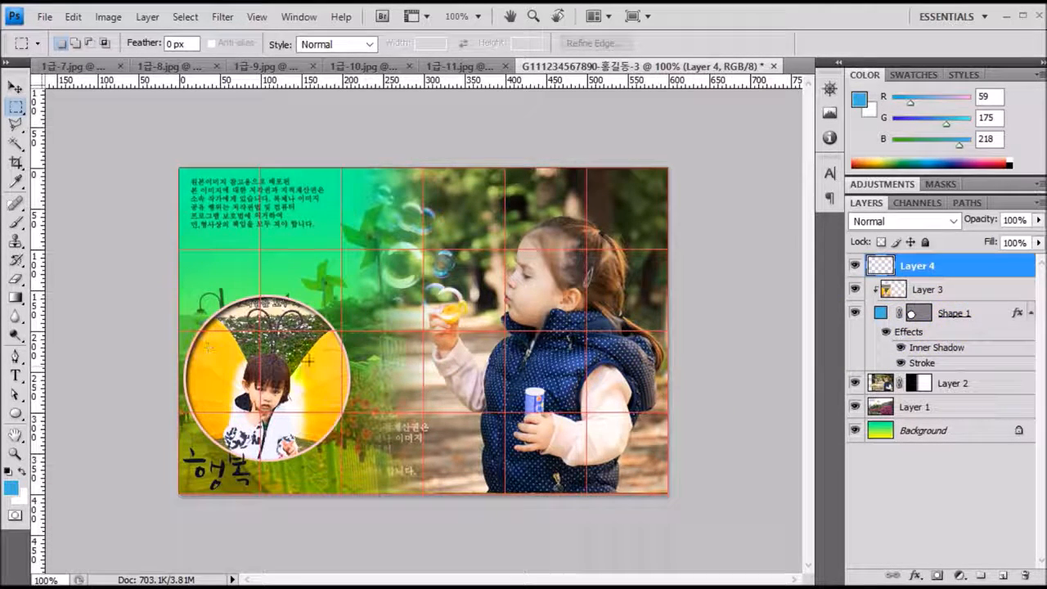
Move the circle shape slightly upward, away from the 행복 lettering.
left_click(995, 323)
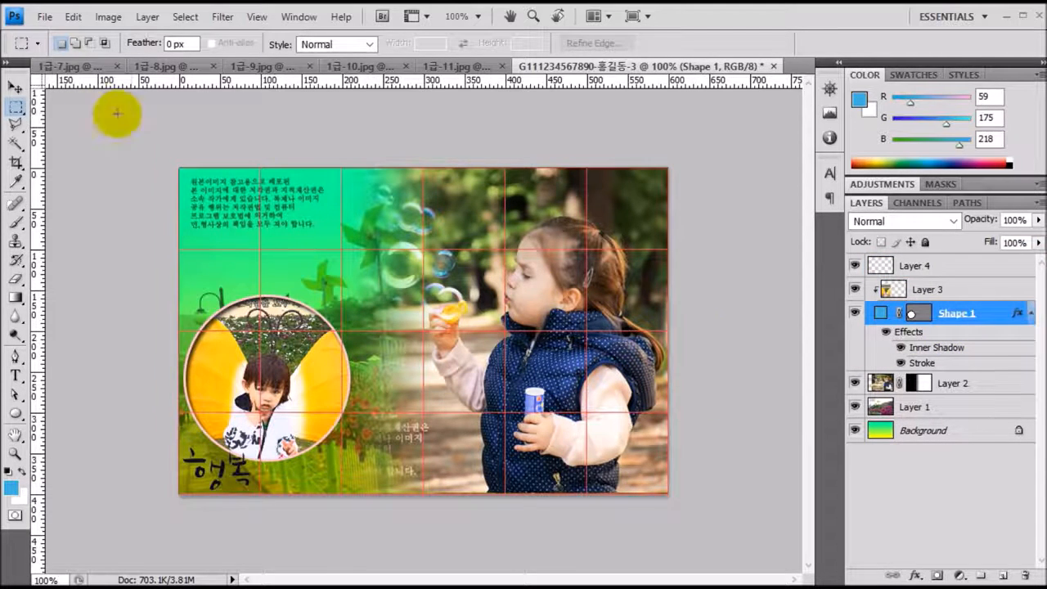
left_click(15, 89)
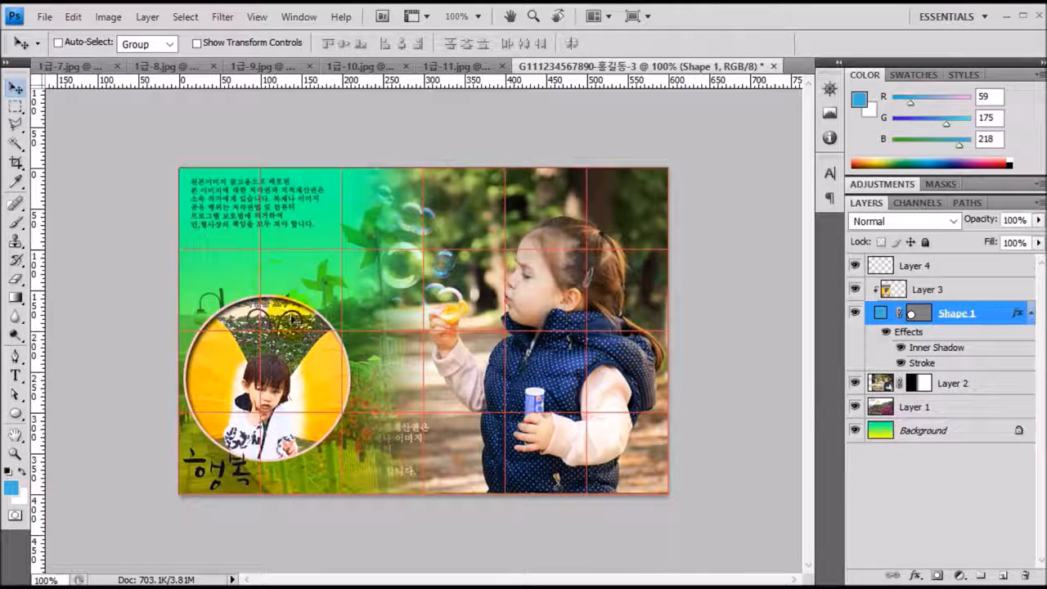
left_click_drag(287, 312, 287, 305)
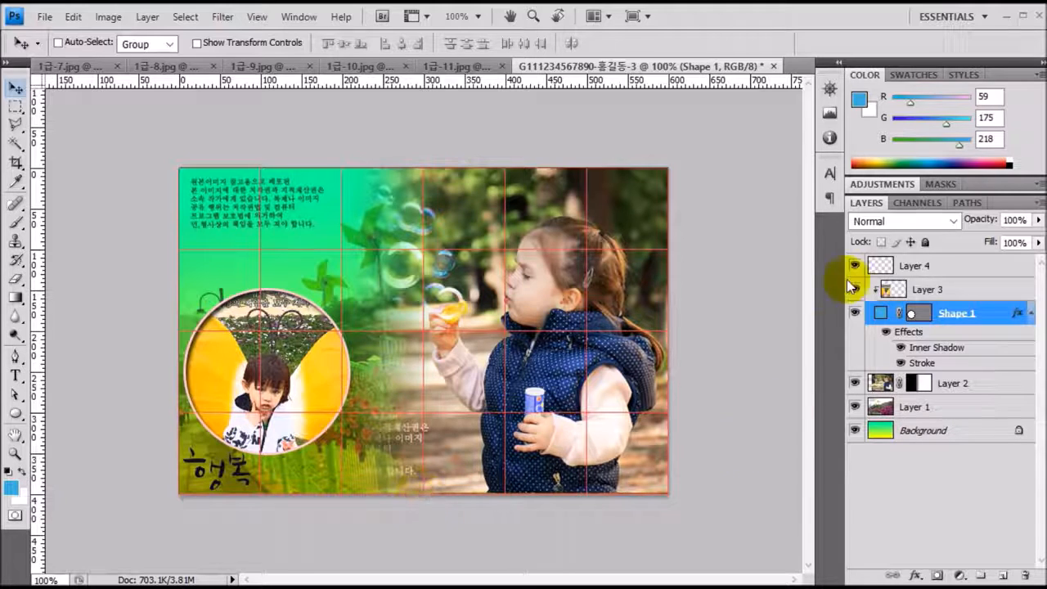
Select the 행복 lettering on Layer 4 by picking its transparent area with the Magic Wand and inverting the selection.
left_click(941, 268)
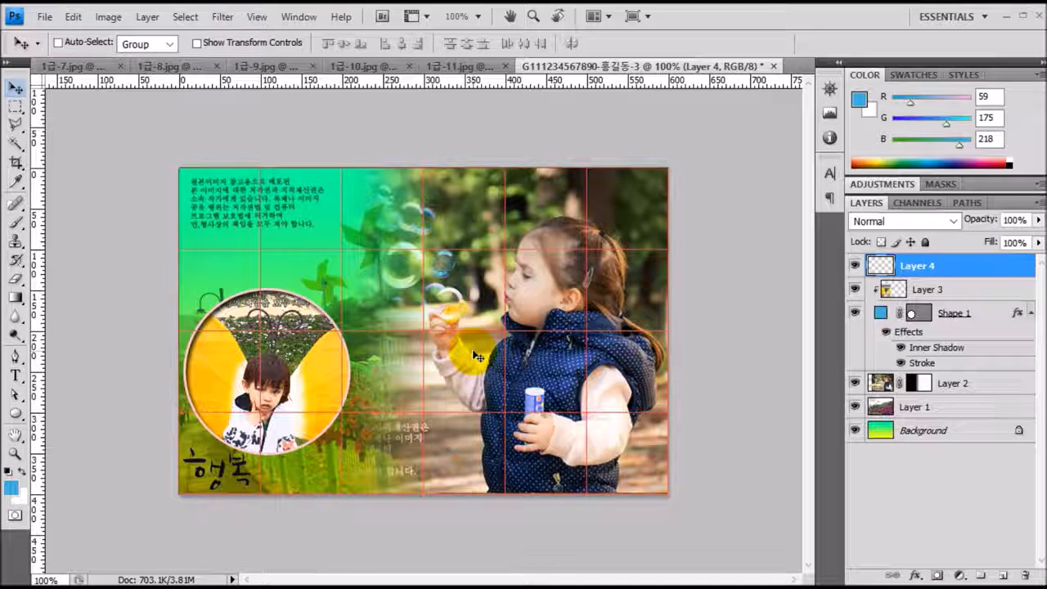
left_click(16, 145)
left_click(66, 159)
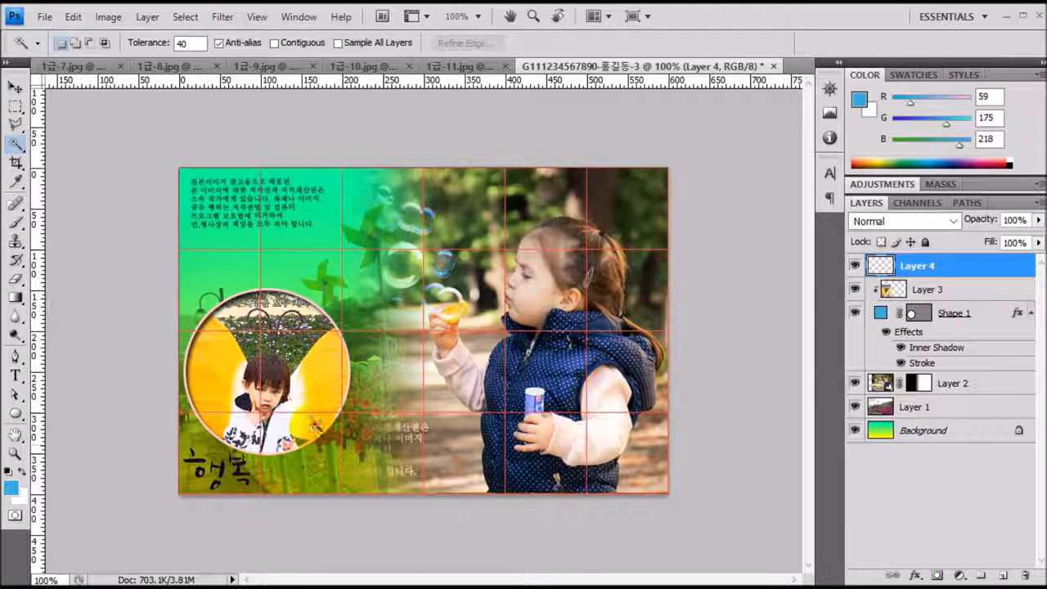
left_click(311, 426)
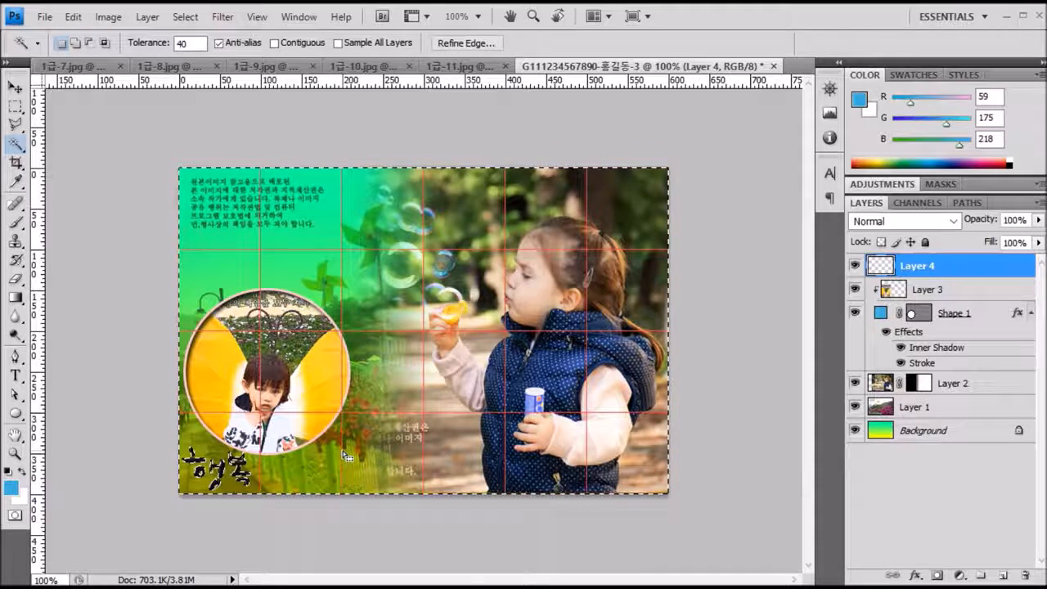
left_click(434, 427)
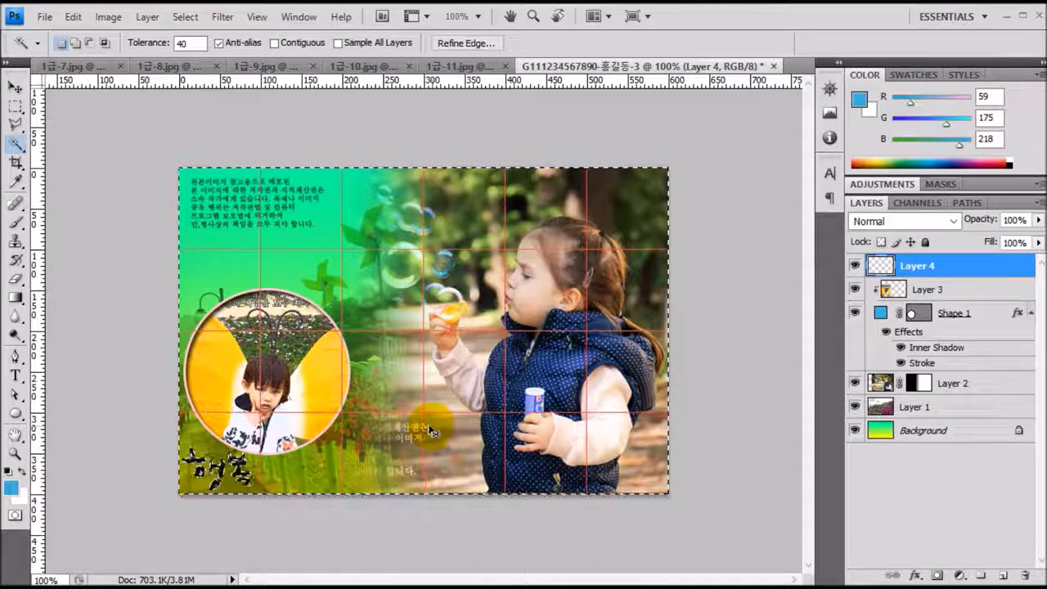
key("ctrl+d")
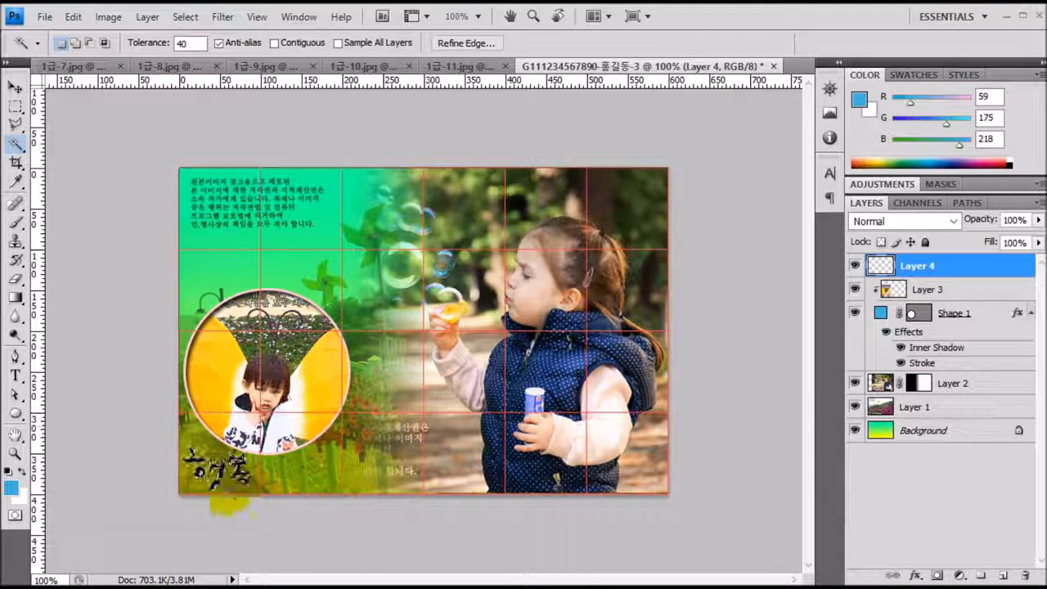
left_click(222, 489)
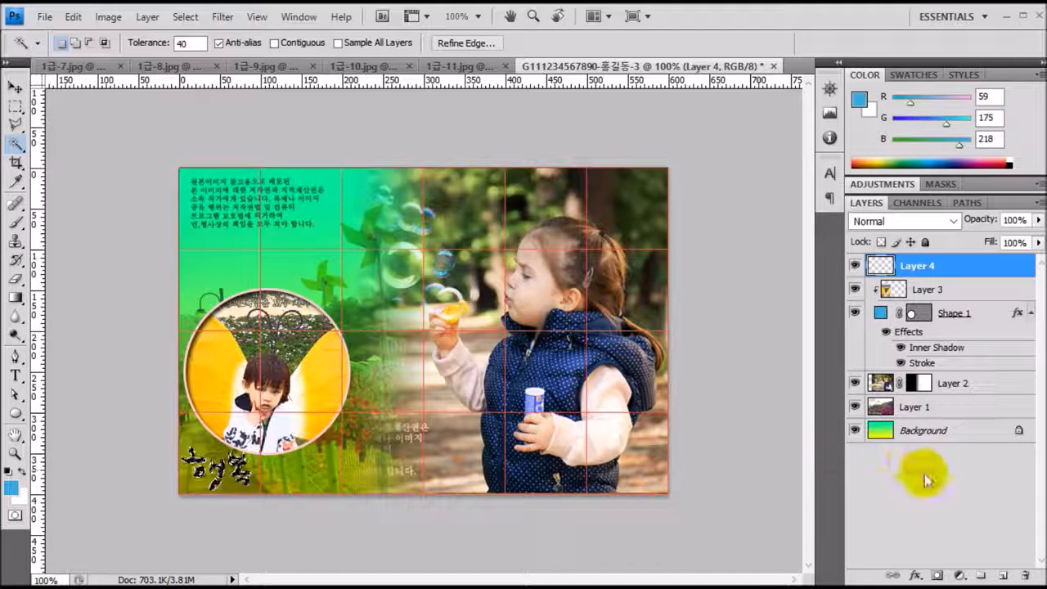
Recolor the selected lettering red with a Hue/Saturation adjustment layer using Colorize, Hue 0, Saturation 96 and Lightness +31.
left_click(959, 578)
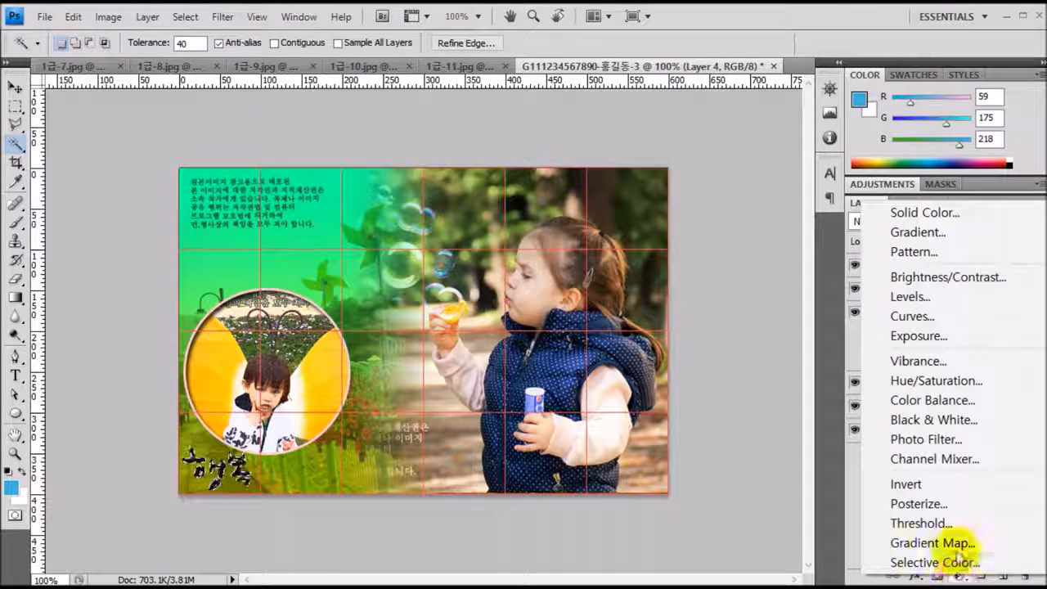
left_click(936, 381)
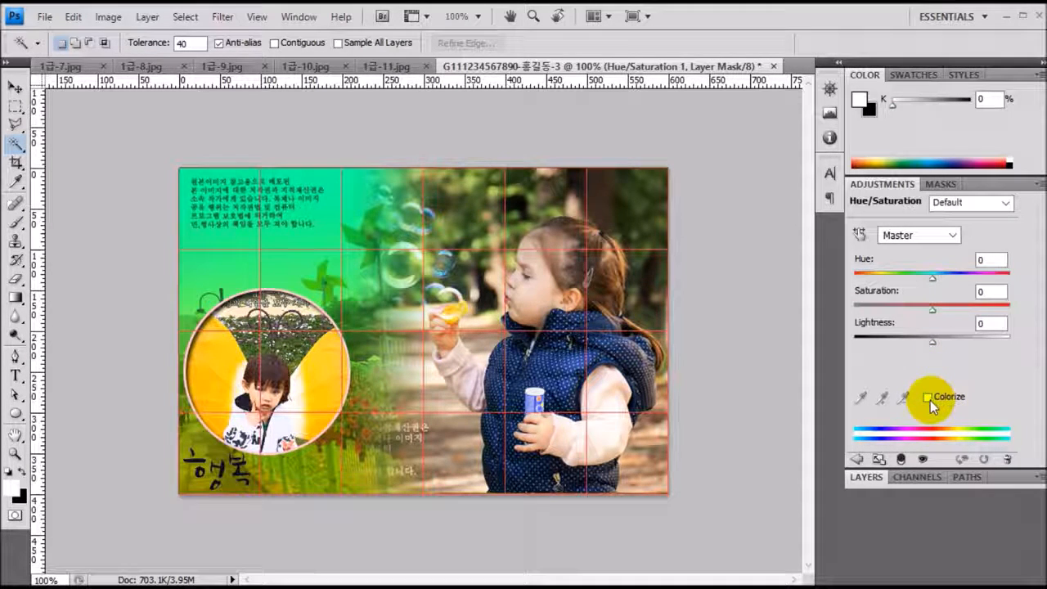
left_click(927, 398)
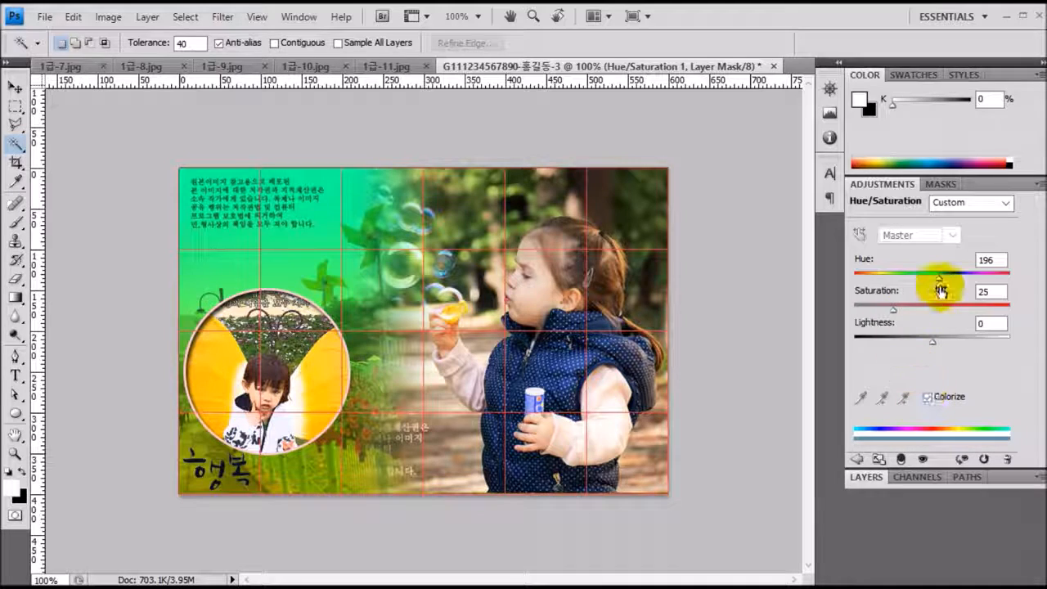
left_click_drag(940, 278, 997, 306)
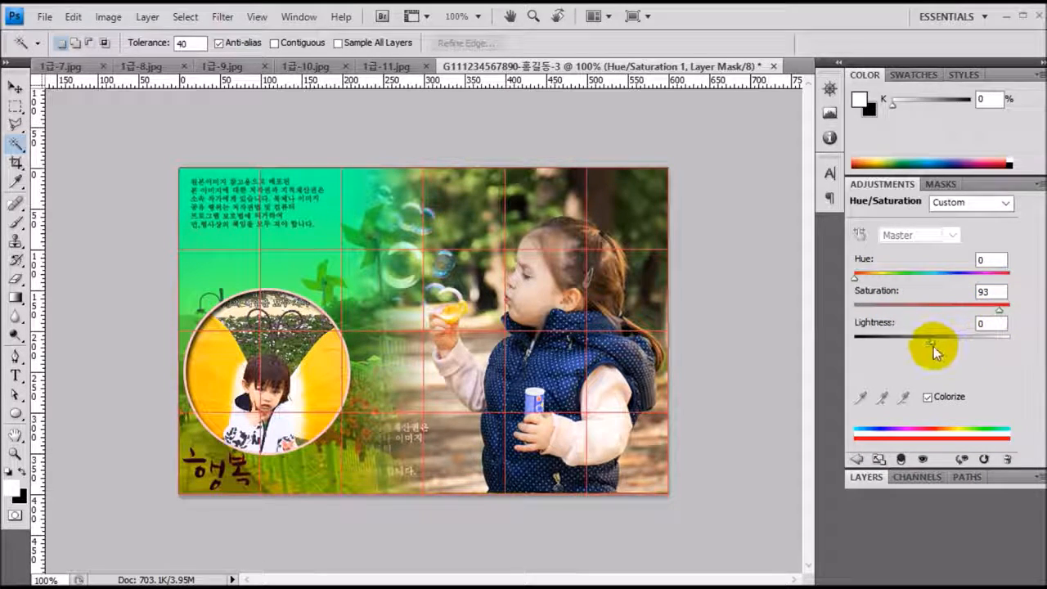
left_click_drag(932, 339, 958, 338)
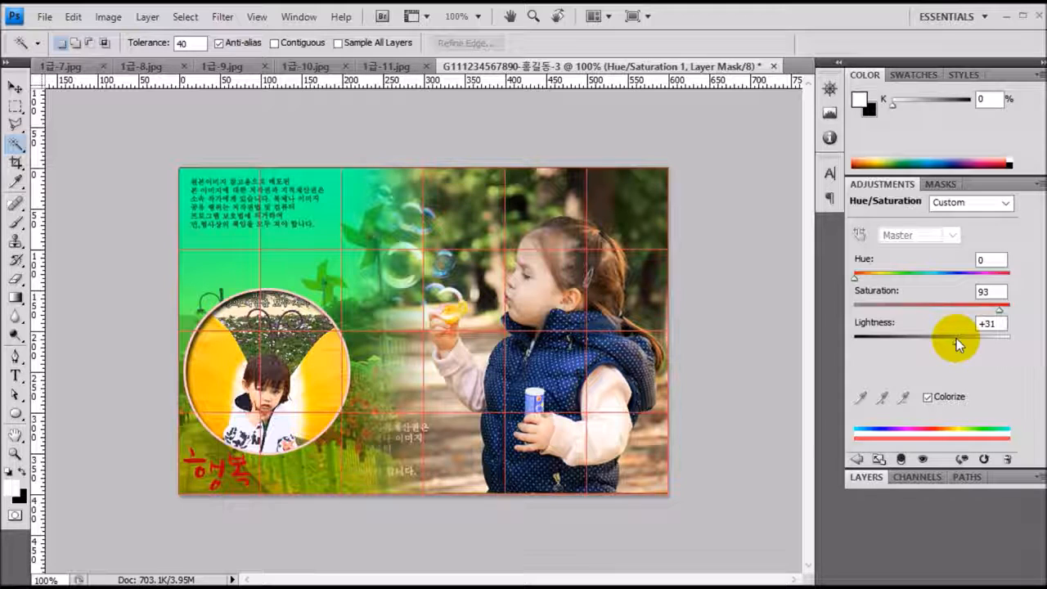
left_click_drag(998, 309, 1002, 307)
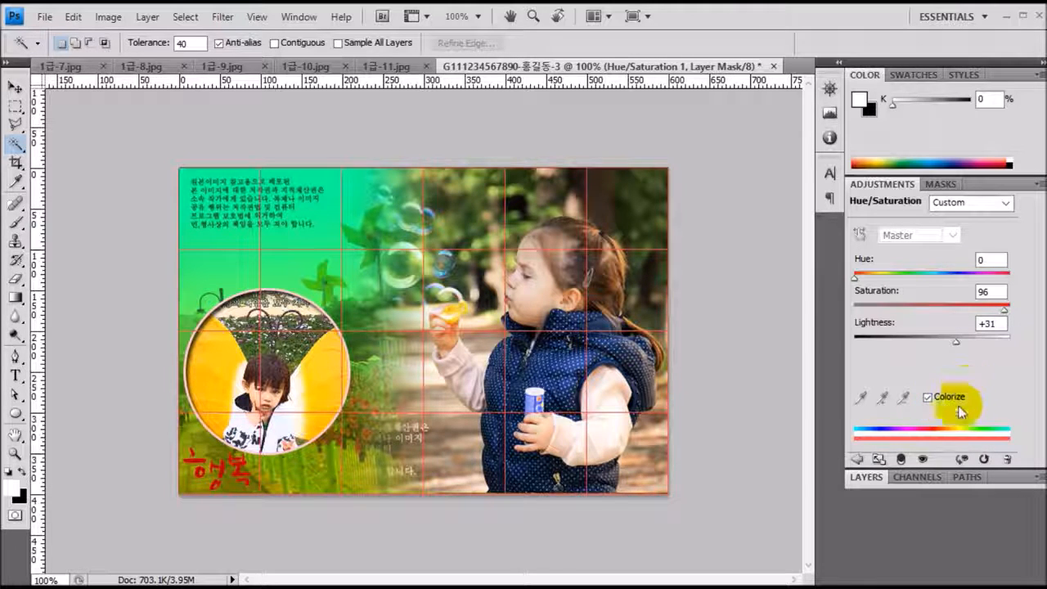
Give the 행복 lettering on Layer 4 a 2 px outside Stroke in color ffffff.
left_click(868, 478)
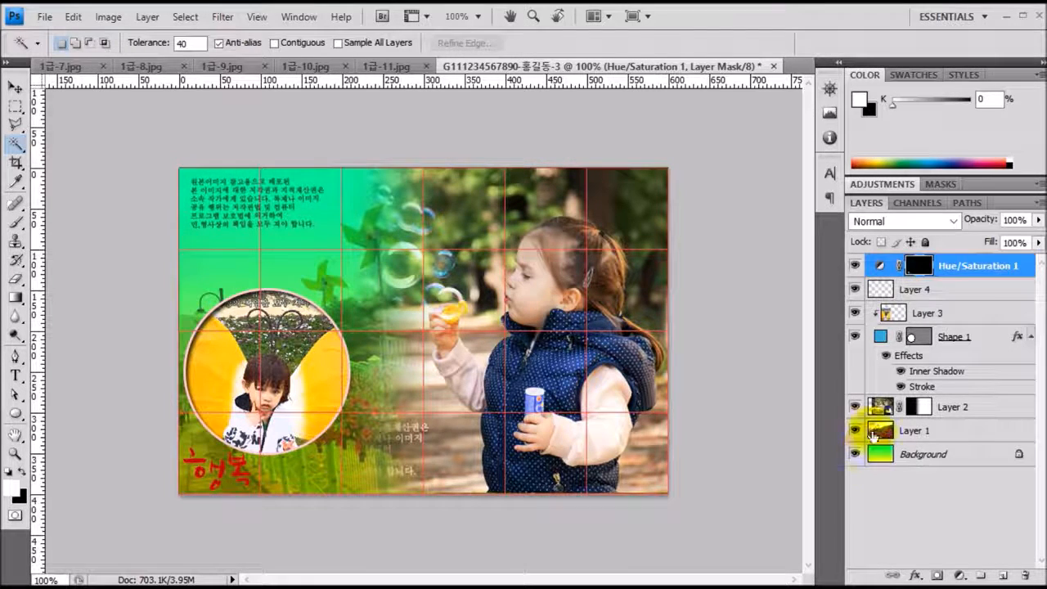
left_click(992, 290)
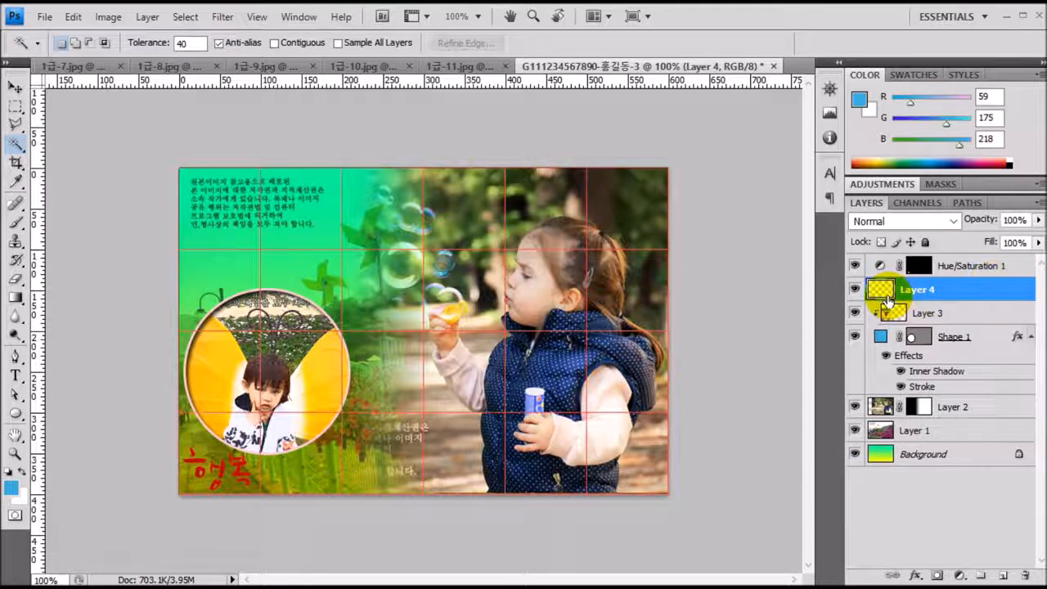
double_click(1018, 296)
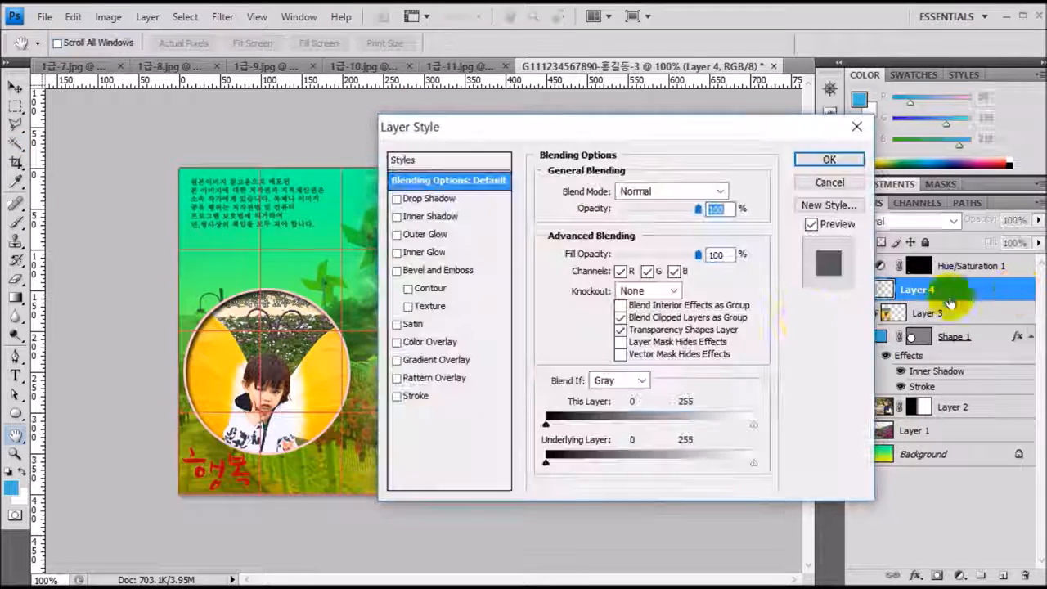
left_click(414, 396)
left_click(712, 191)
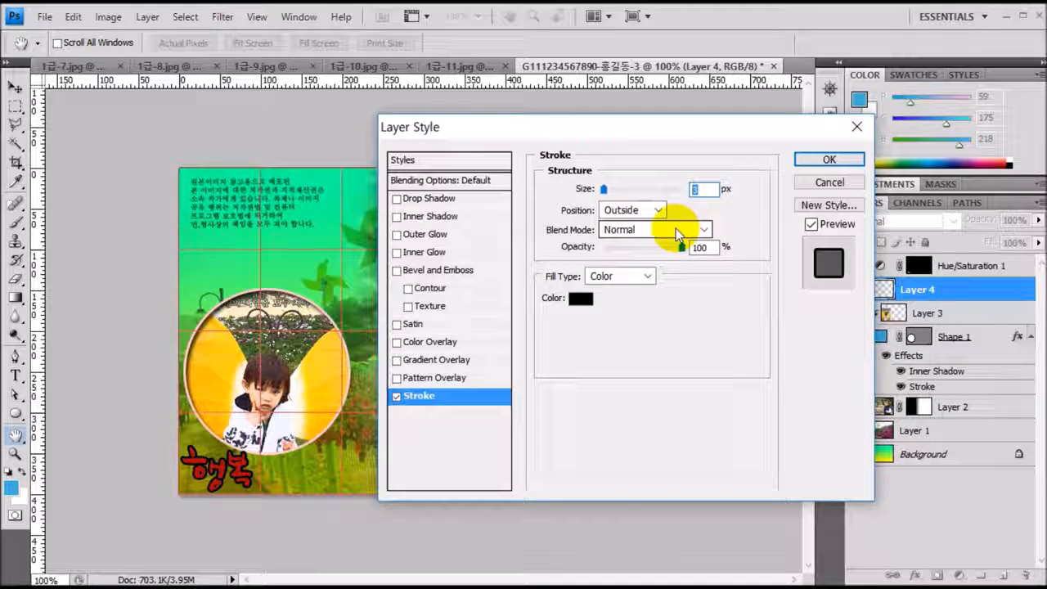
type("2")
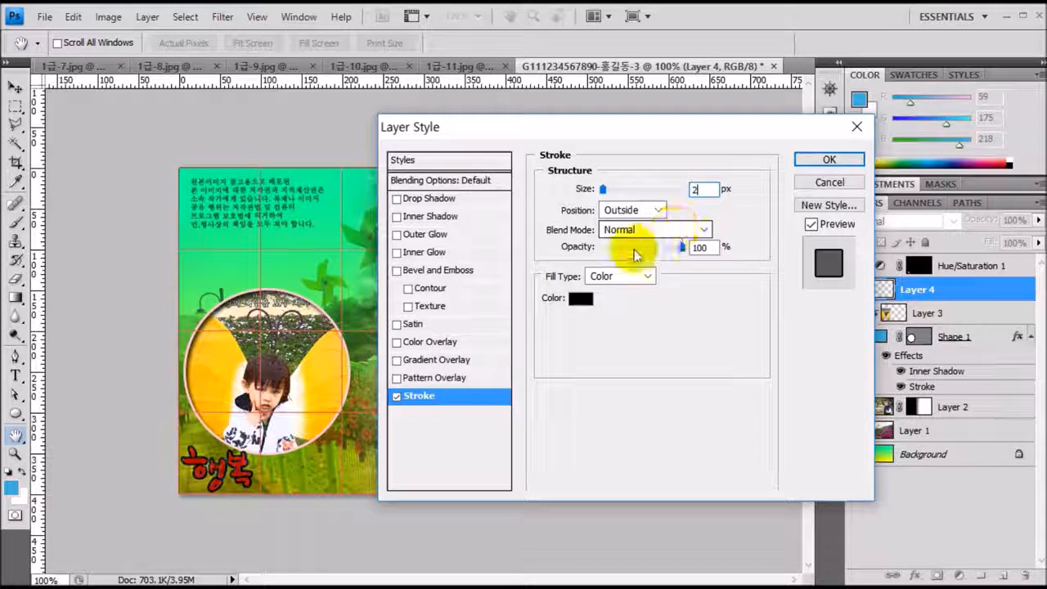
left_click(581, 298)
double_click(596, 488)
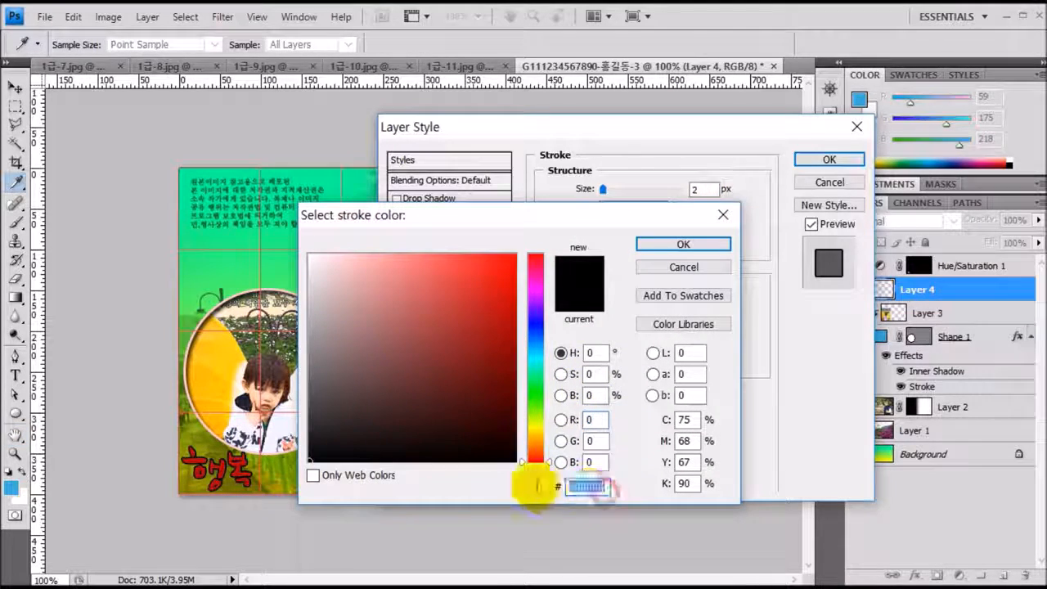
type("ffffff")
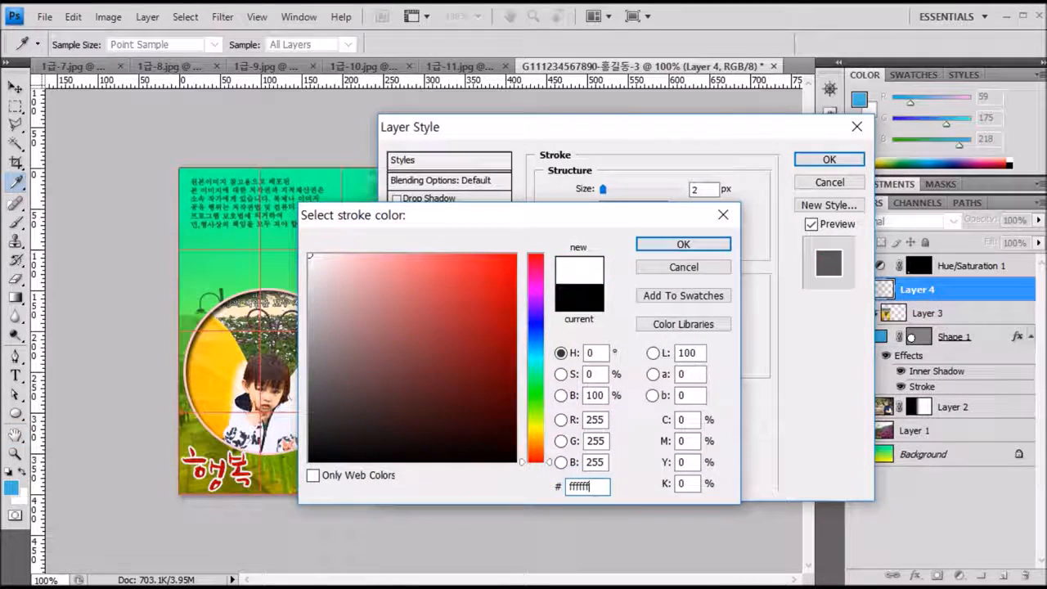
left_click(683, 245)
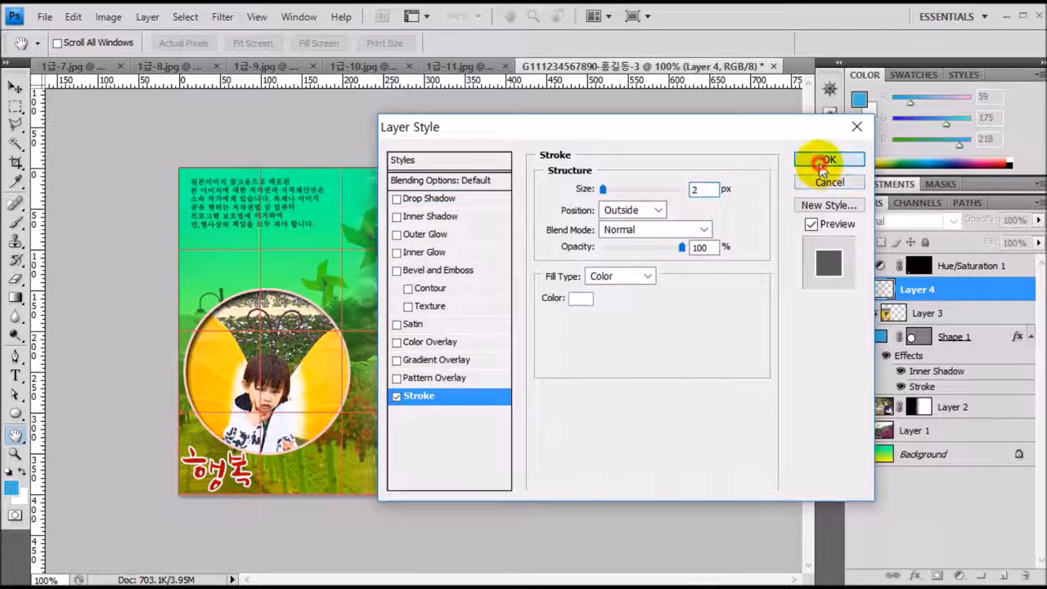
left_click(826, 160)
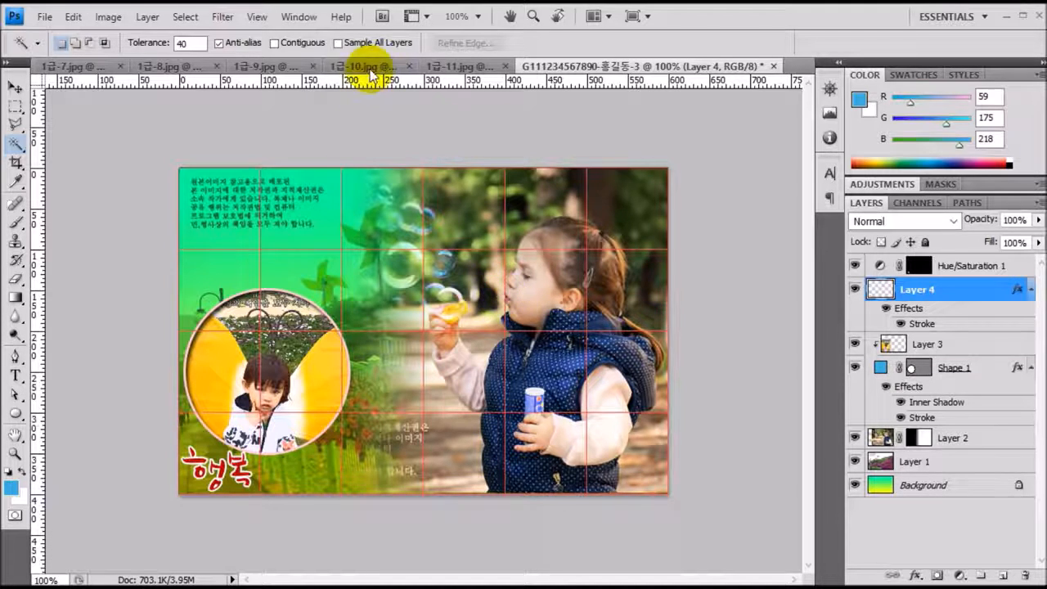
Switch to the 1급-11.jpg balloons image.
left_click(462, 66)
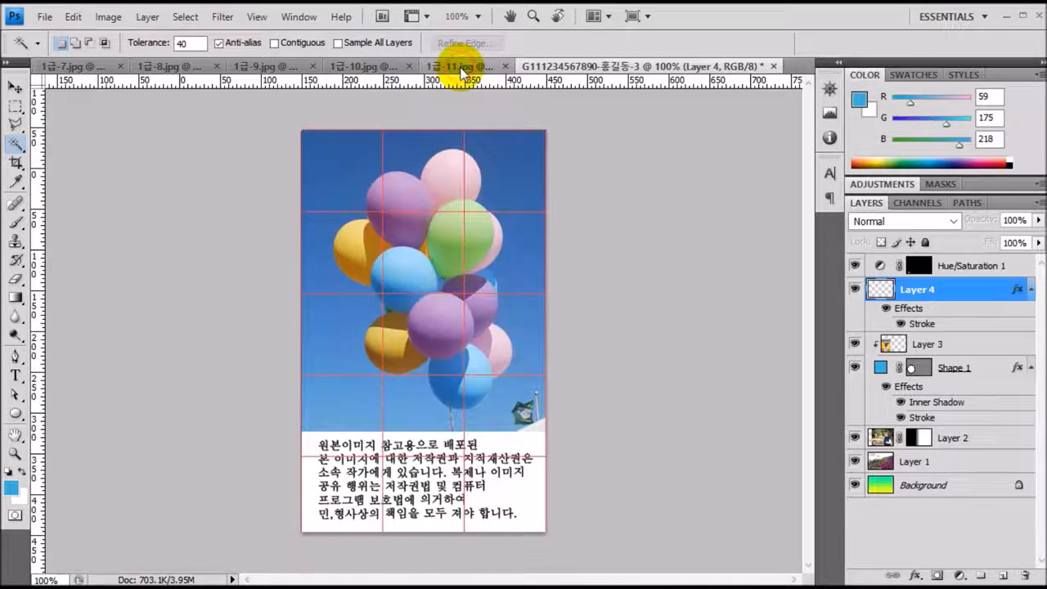
Select the whole bunch of balloons in the 1급-11.jpg image with the Quick Selection tool.
left_click(462, 70)
left_click(601, 70)
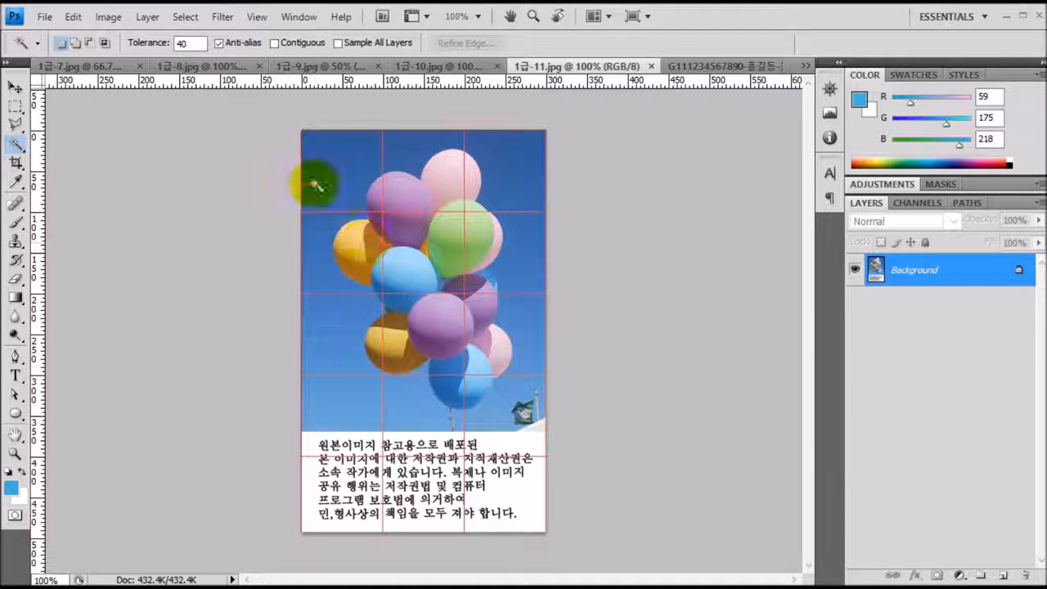
left_click(15, 143)
left_click(81, 143)
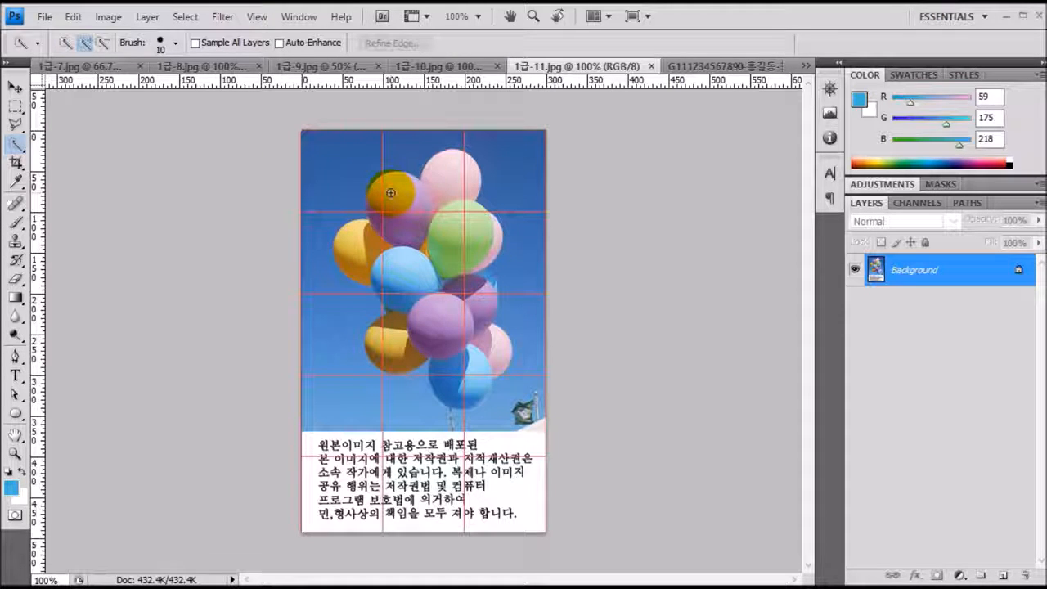
mouse_move(391, 193)
left_mouse_down()
mouse_move(441, 212)
mouse_move(462, 168)
mouse_move(356, 250)
mouse_move(411, 266)
mouse_move(458, 238)
mouse_move(442, 319)
mouse_move(403, 346)
mouse_move(433, 344)
mouse_move(473, 360)
mouse_move(484, 332)
mouse_move(473, 305)
mouse_move(500, 336)
mouse_move(489, 336)
left_mouse_up()
mouse_move(481, 285)
left_mouse_down()
mouse_move(493, 279)
mouse_move(487, 293)
left_mouse_up()
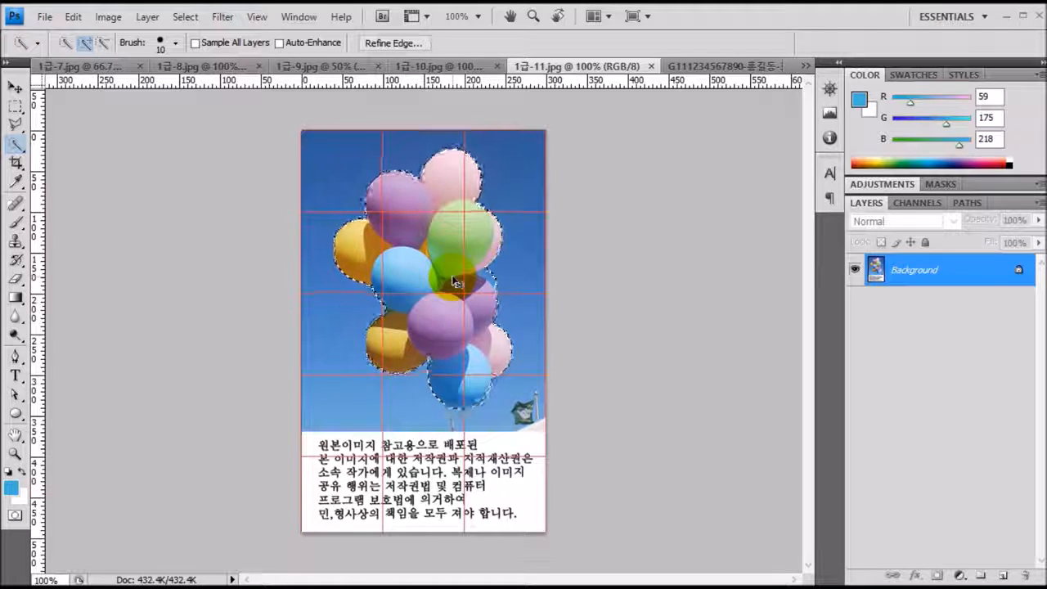
Paste the balloons into the composition as a new layer and scale them proportionally to about 52%, above the circular photo.
left_click(700, 65)
key("ctrl+v")
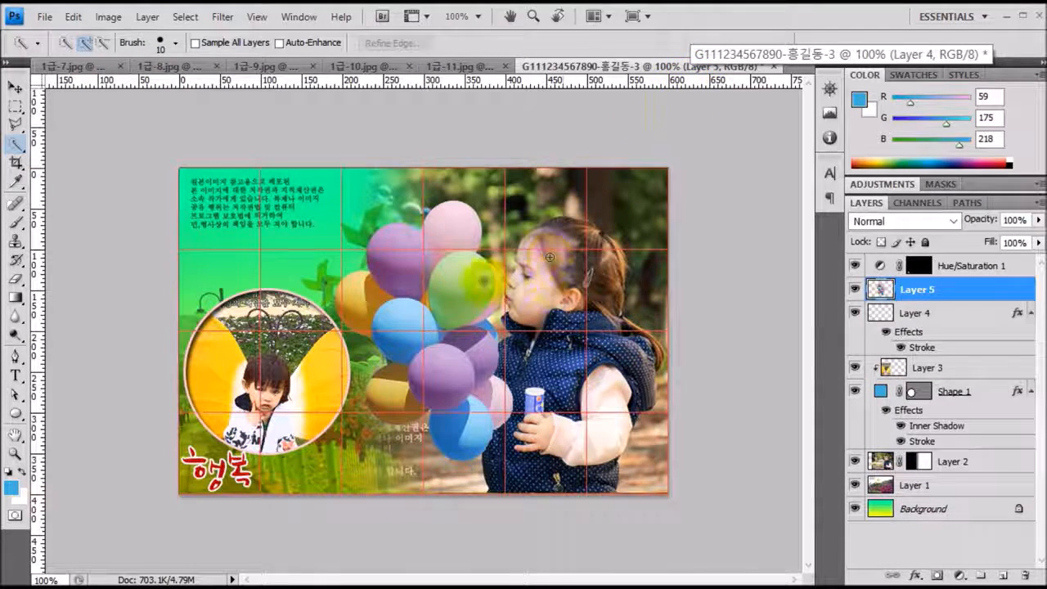
key("ctrl+t")
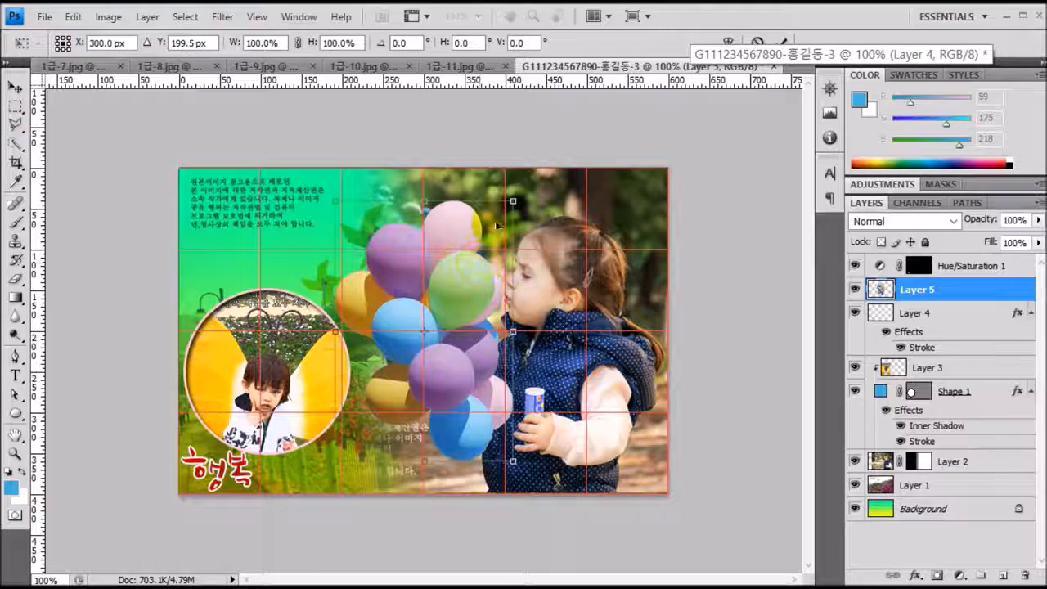
left_click_drag(511, 199, 443, 299)
left_click_drag(382, 315, 331, 178)
left_click_drag(314, 207, 313, 191)
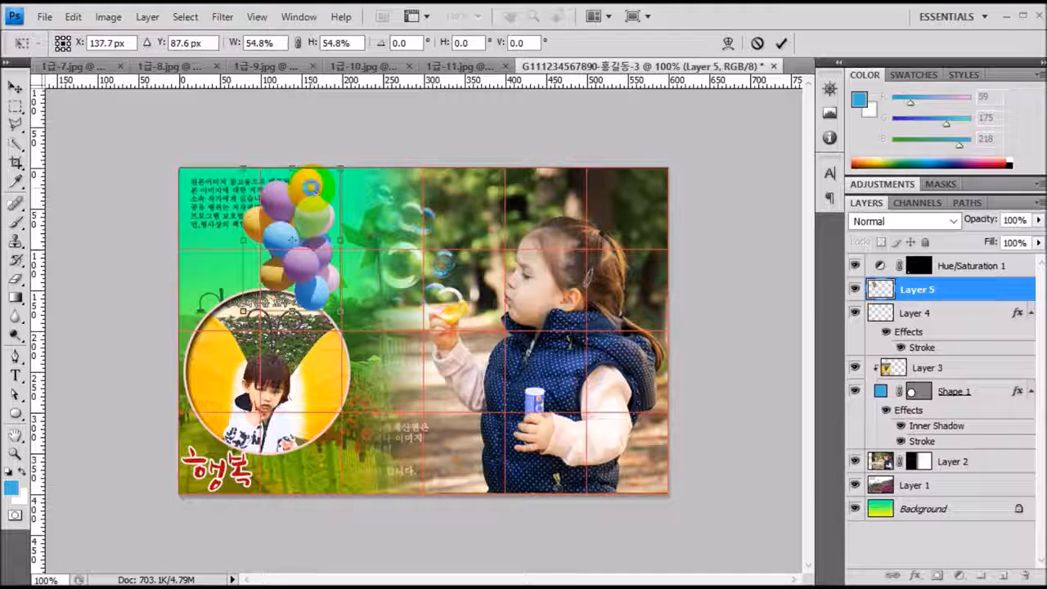
left_click_drag(339, 169, 310, 196)
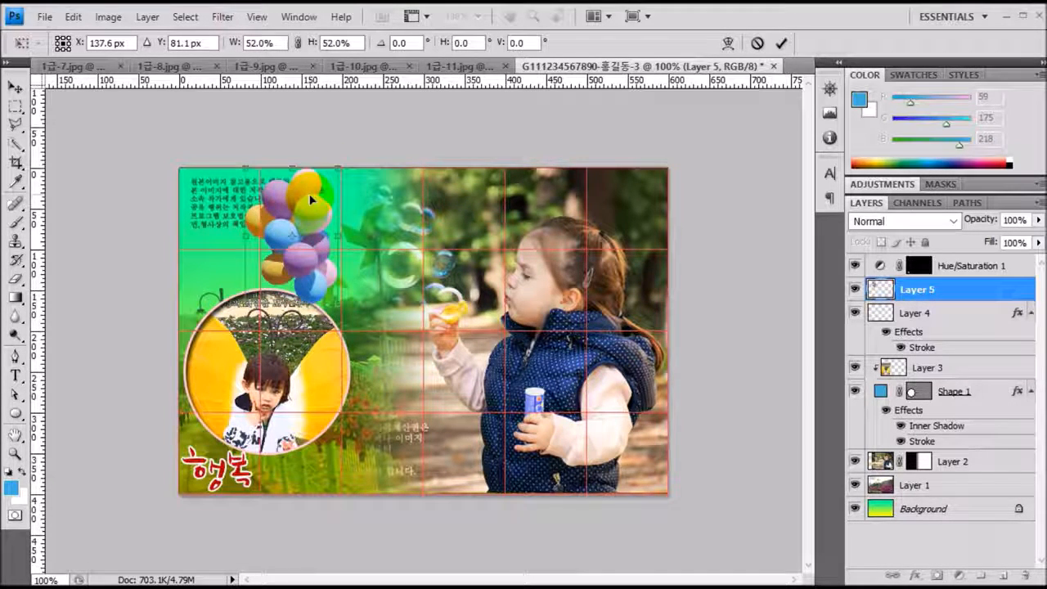
Reduce the balloons to 50% and nudge them above the circular photo to about X 142.5 px, Y 79.2 px.
left_click_drag(334, 172, 321, 184)
key("Up")
key("Up")
key("Up")
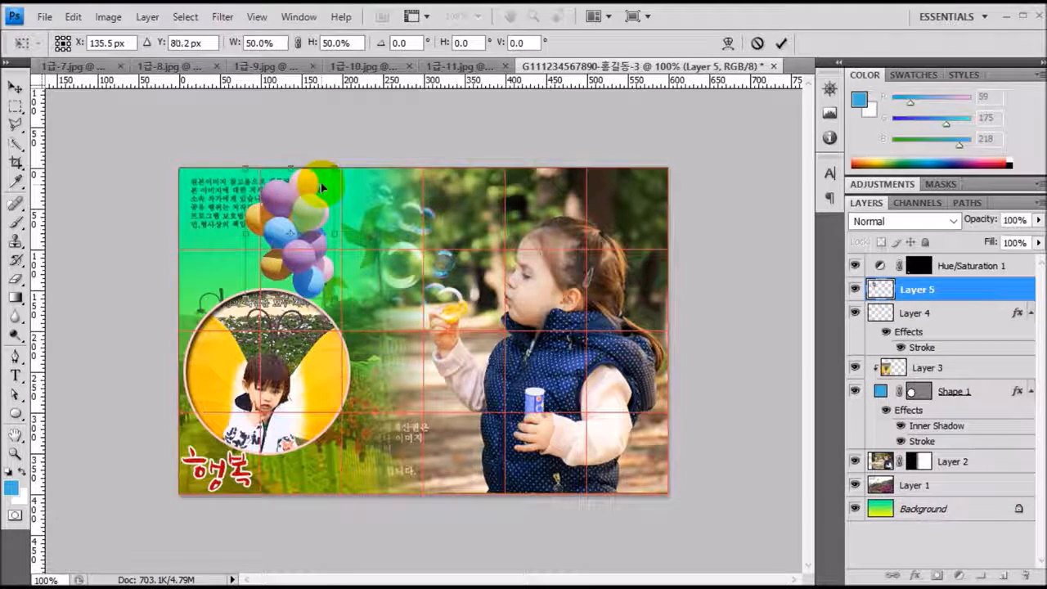
key("Right")
key("Right")
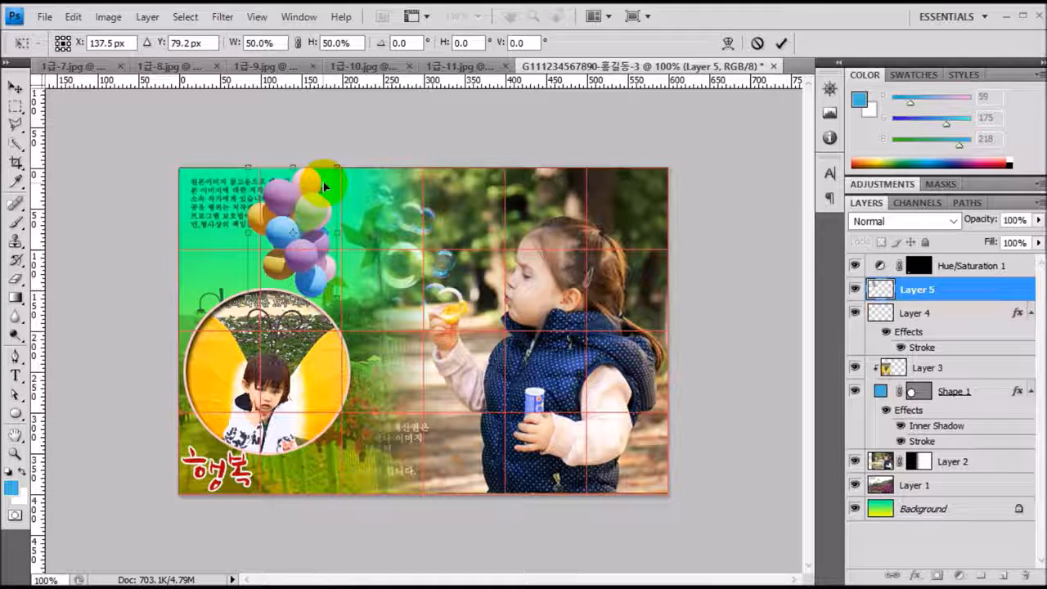
key("Right")
key("Right")
key("Right")
key("Right")
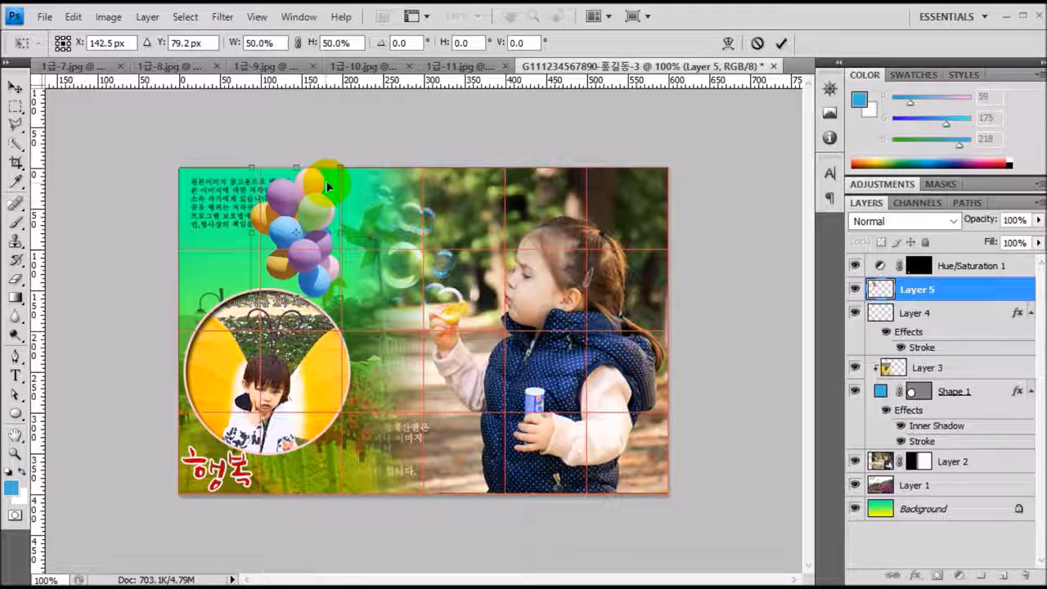
key("Right")
key("Return")
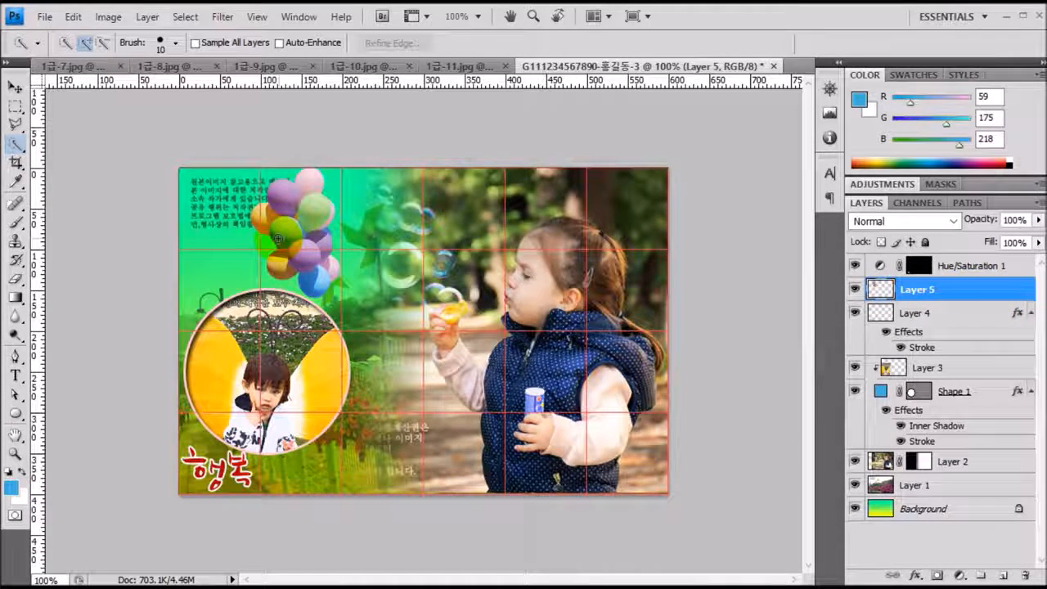
Add a Drop Shadow with the default settings to the balloons on Layer 5.
left_click(960, 291)
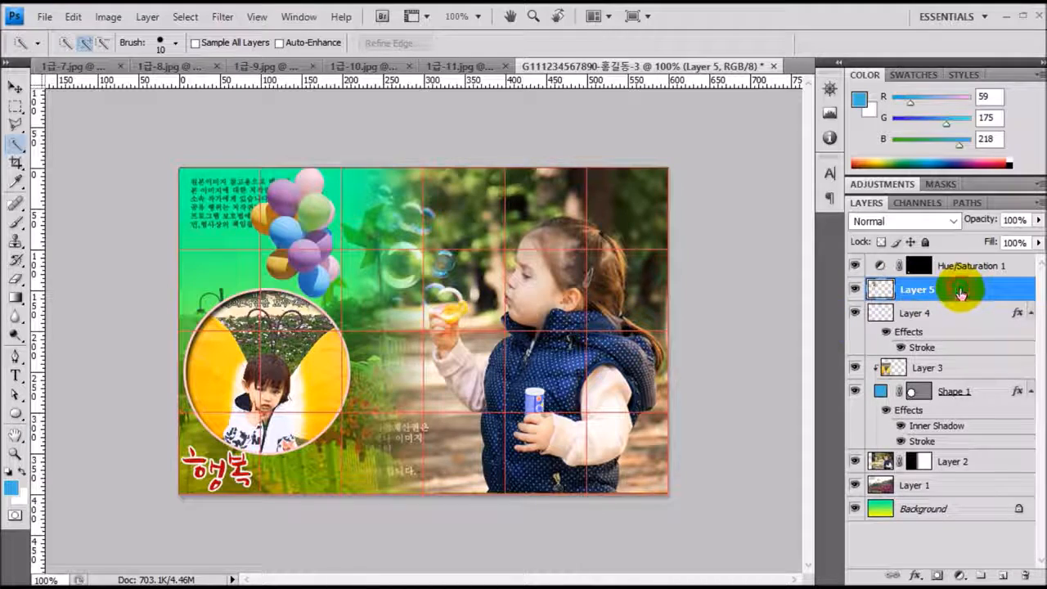
double_click(960, 292)
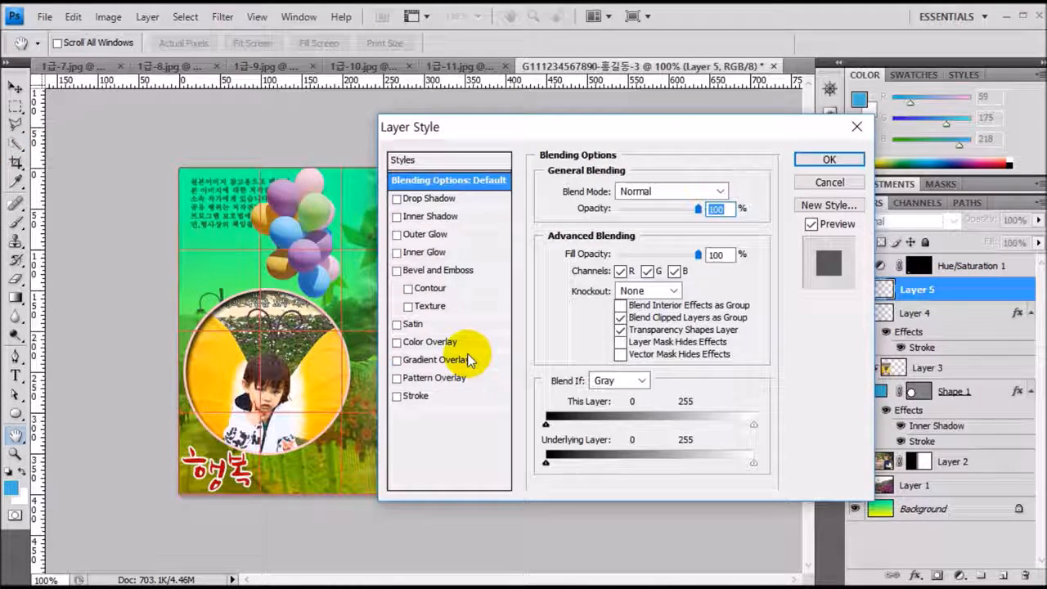
left_click(413, 199)
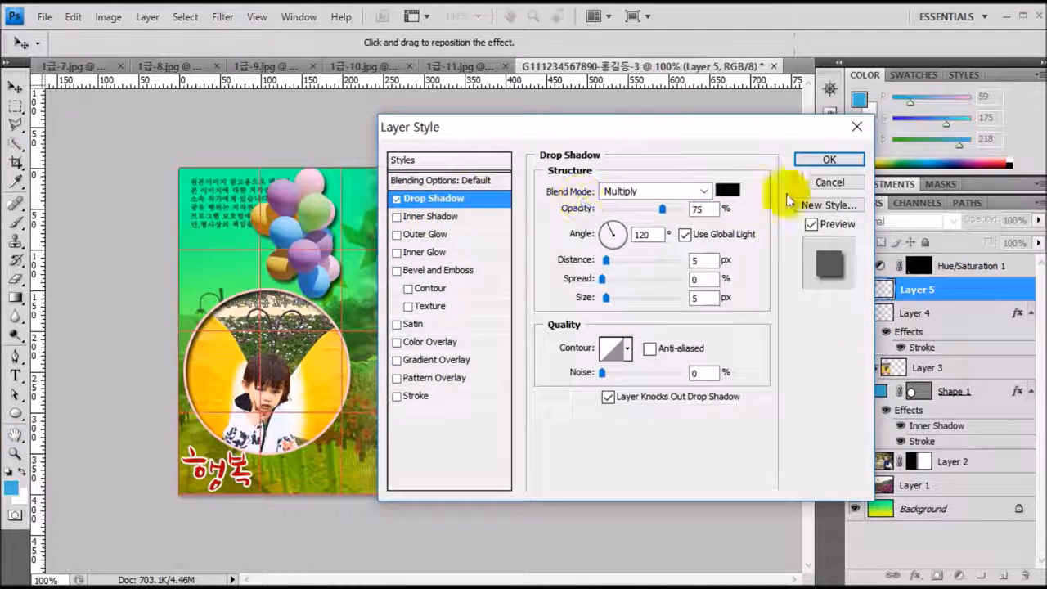
left_click(825, 158)
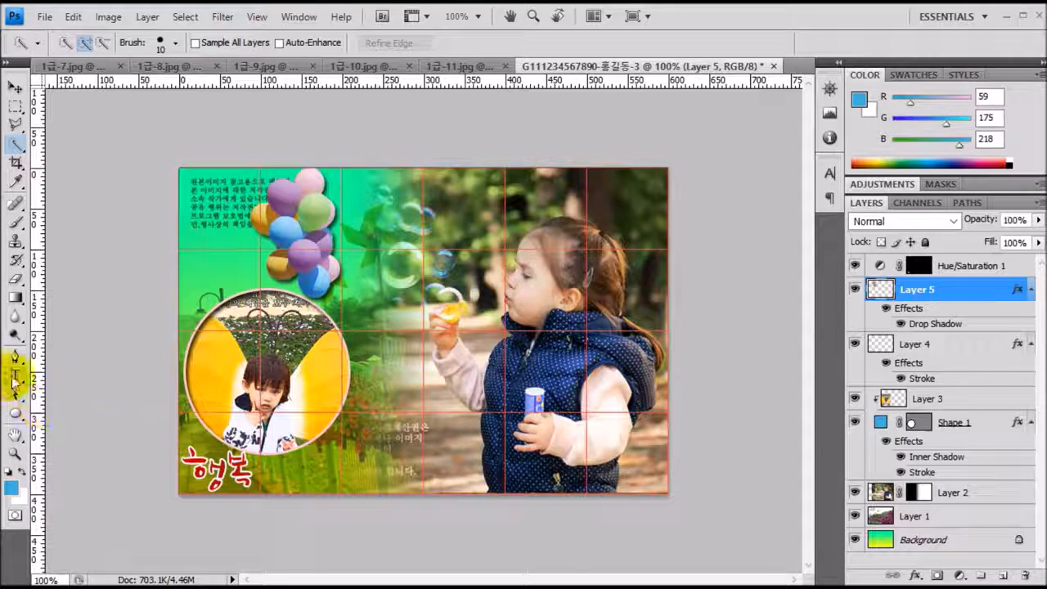
Start a horizontal text layer in the upper-left corner of the canvas and set its font to Arial Bold, 30 pt.
left_click_drag(15, 380, 72, 378)
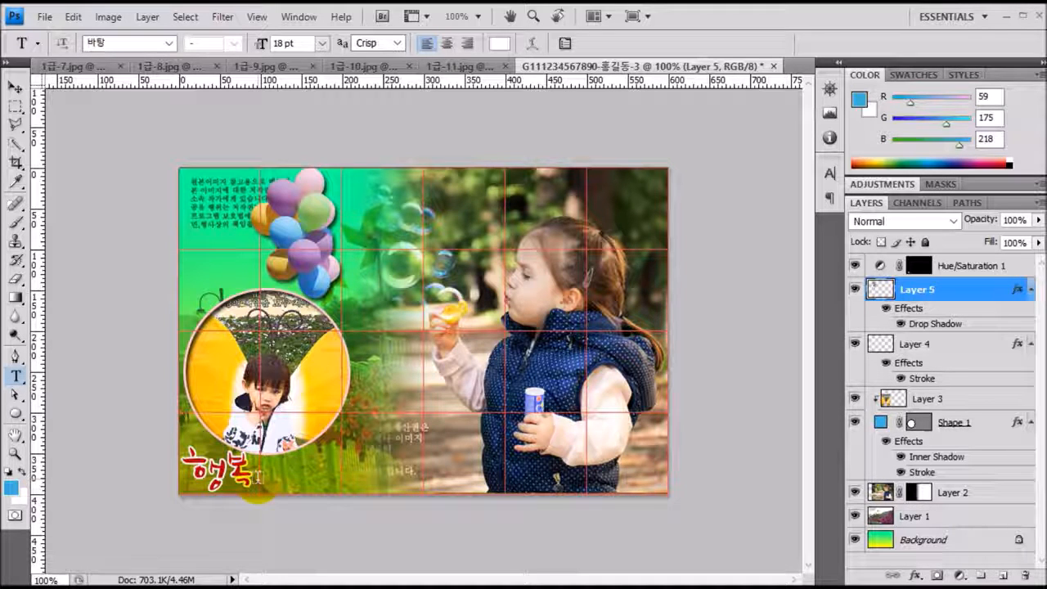
left_click(182, 195)
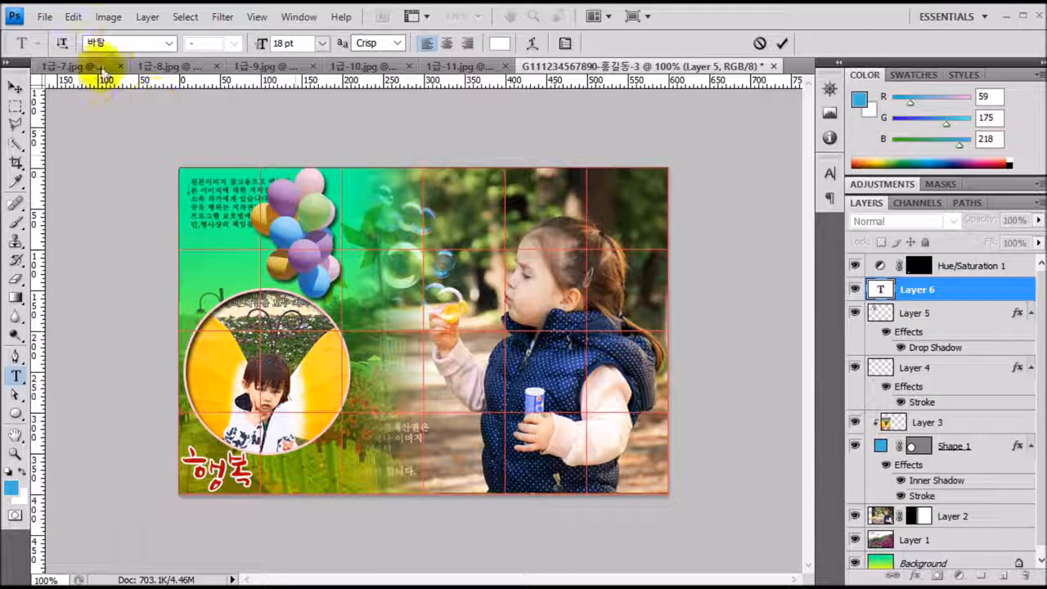
left_click(111, 44)
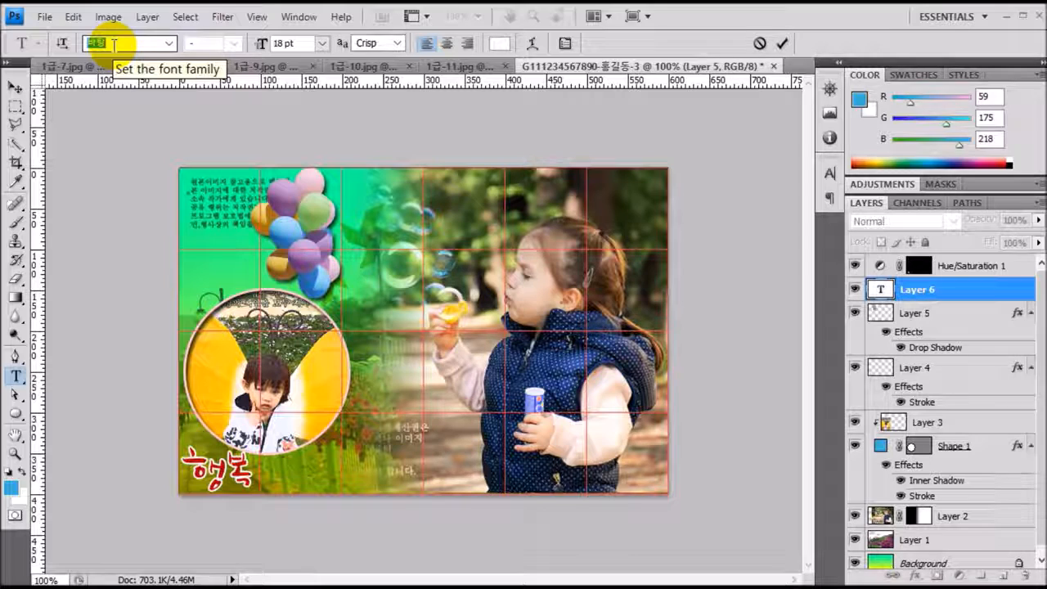
type("ㅁ")
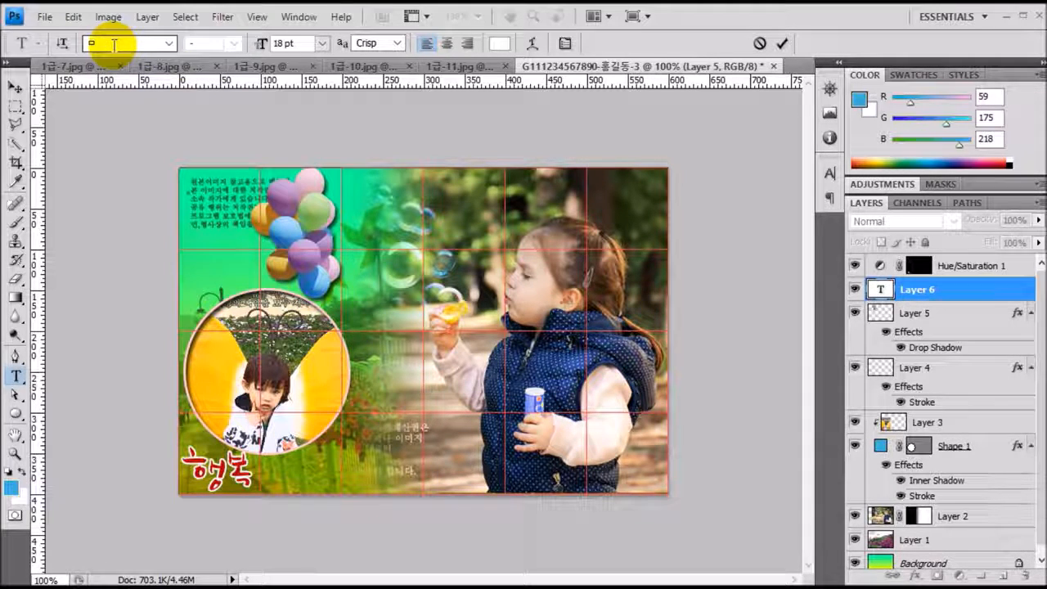
type("Arial Unicode MS")
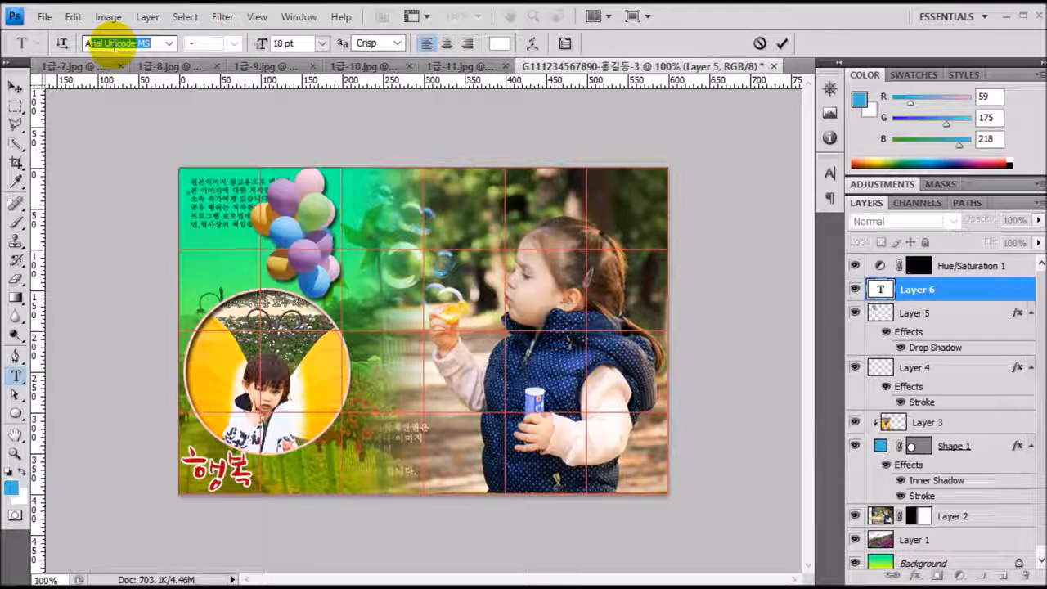
left_click(168, 43)
left_click(164, 588)
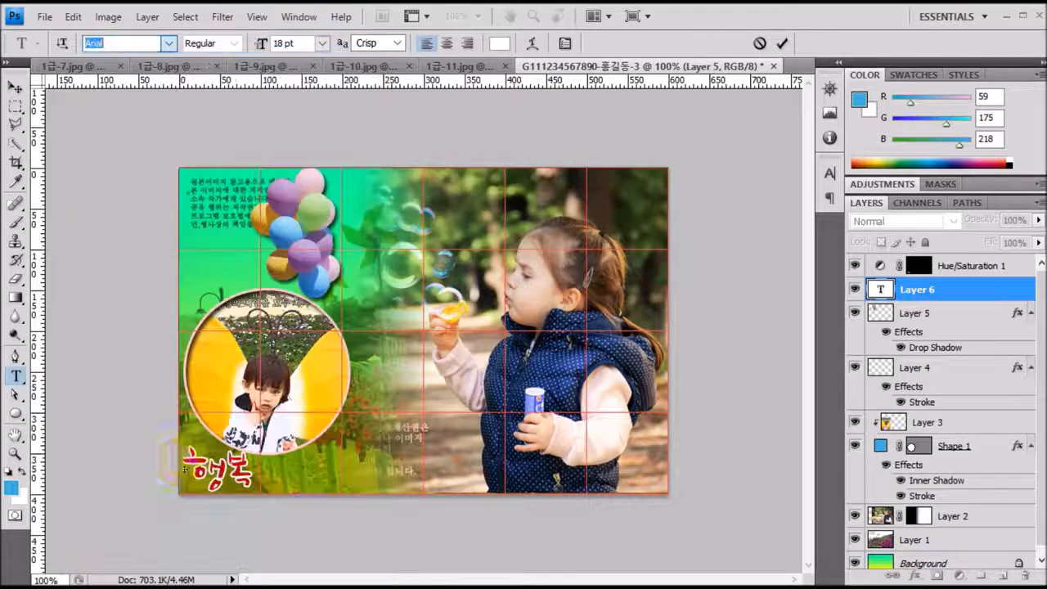
left_click(235, 44)
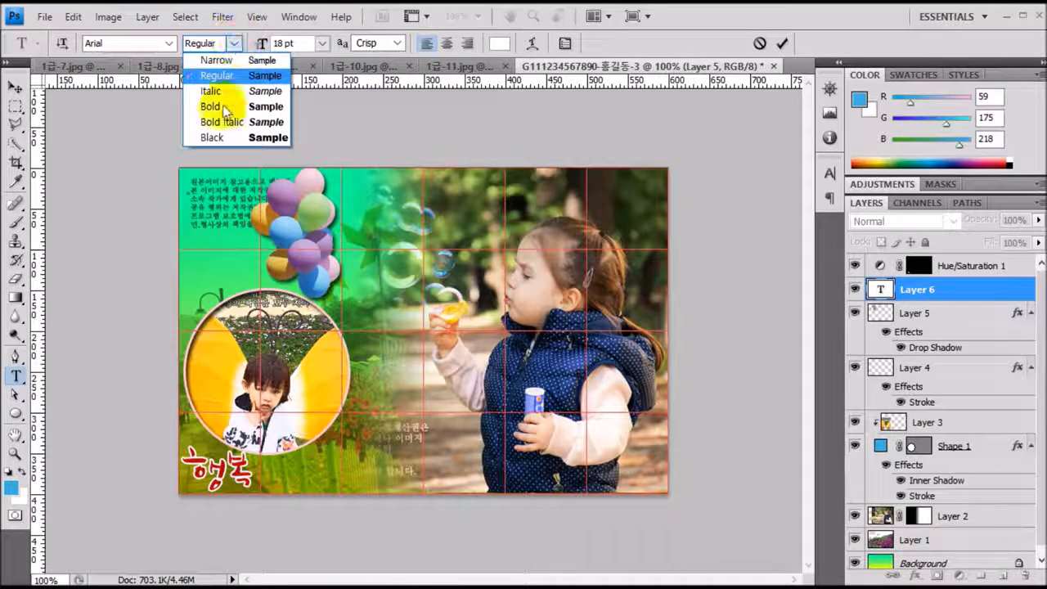
left_click(219, 110)
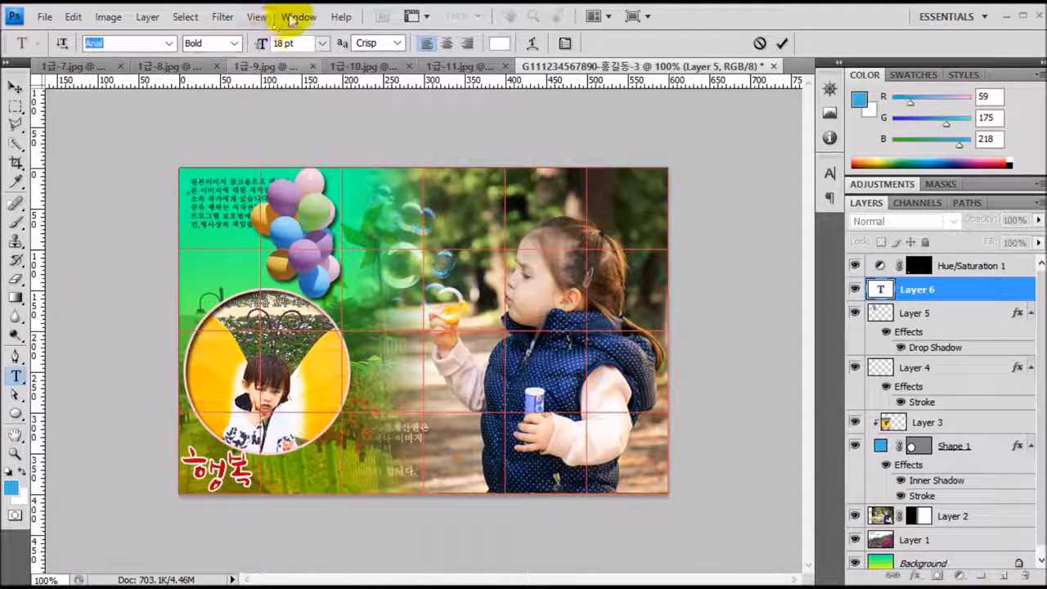
left_click(261, 44)
type("30")
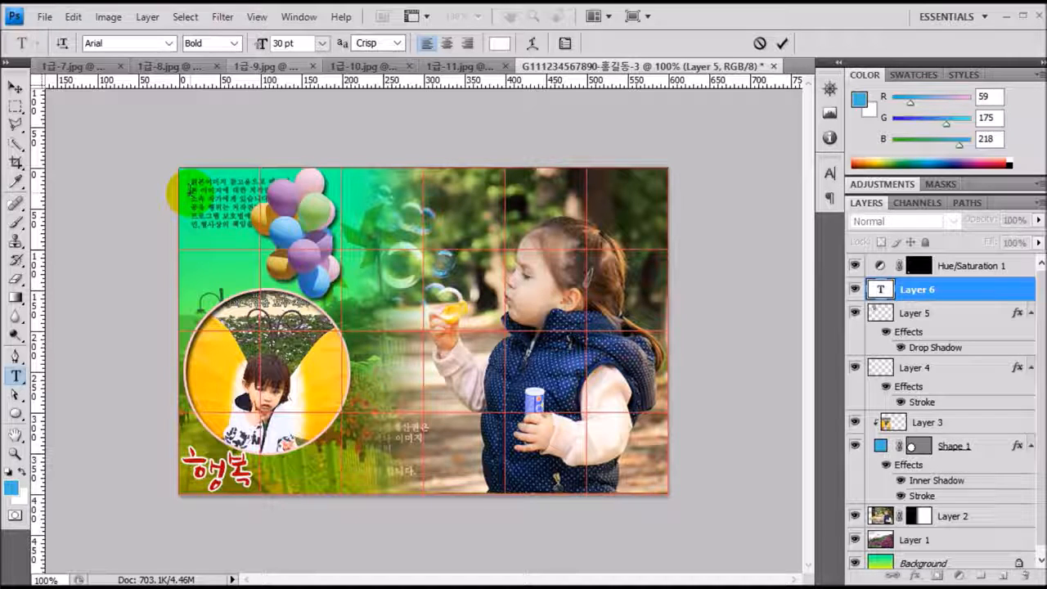
Enter the text "Gross National Happiness" with one word on each of three lines.
type("G")
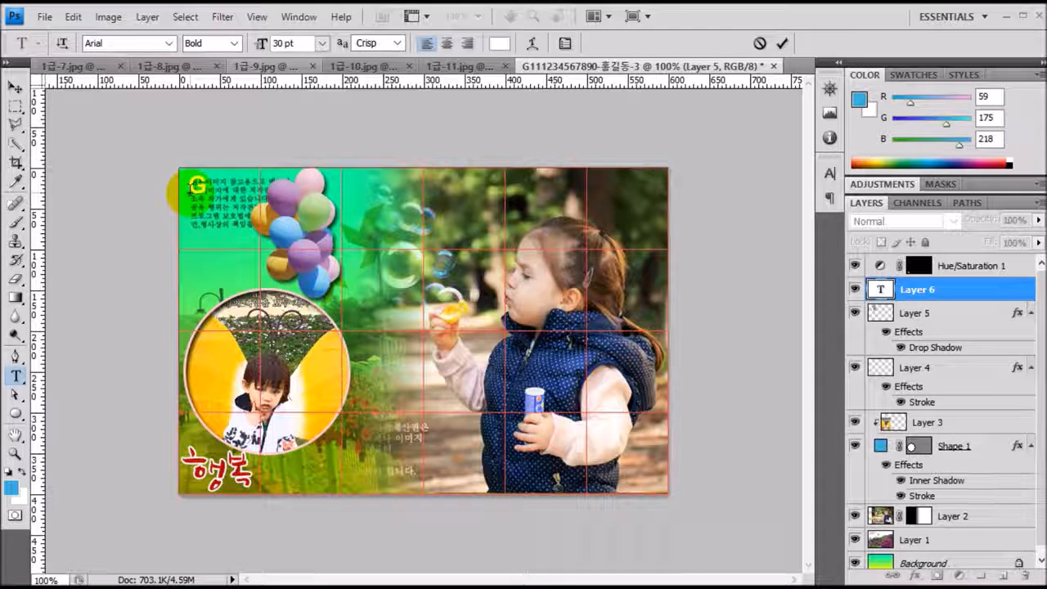
type("ross")
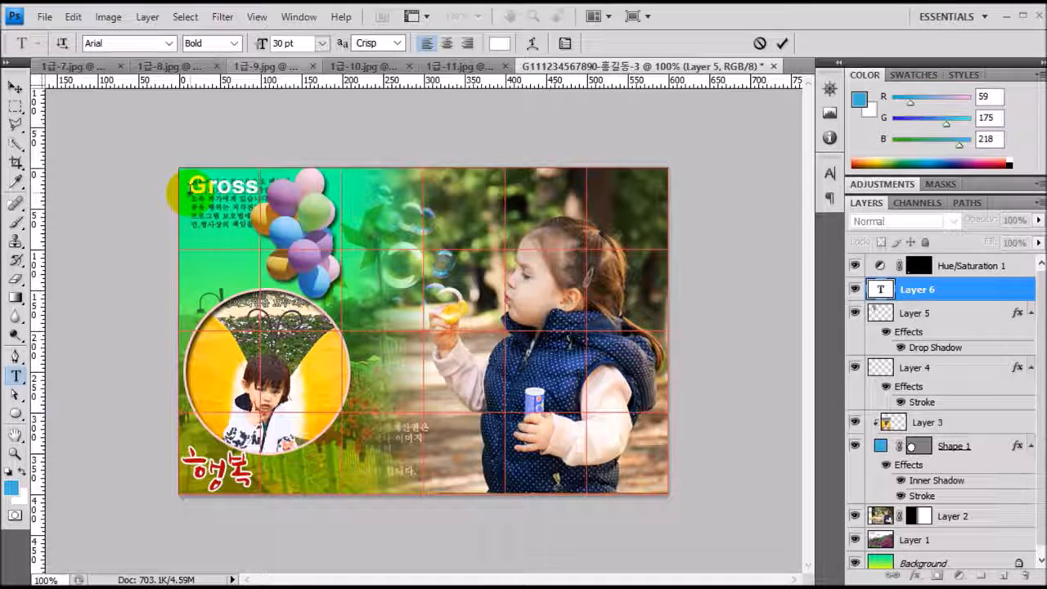
key("Return")
type("Nationa")
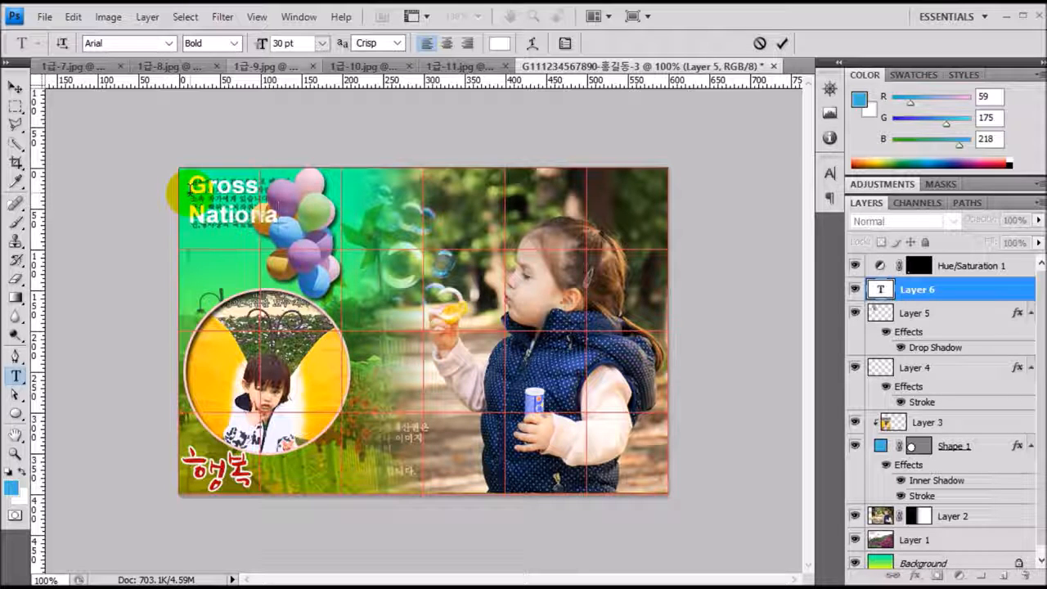
type("l")
key("Return")
type("Happiness")
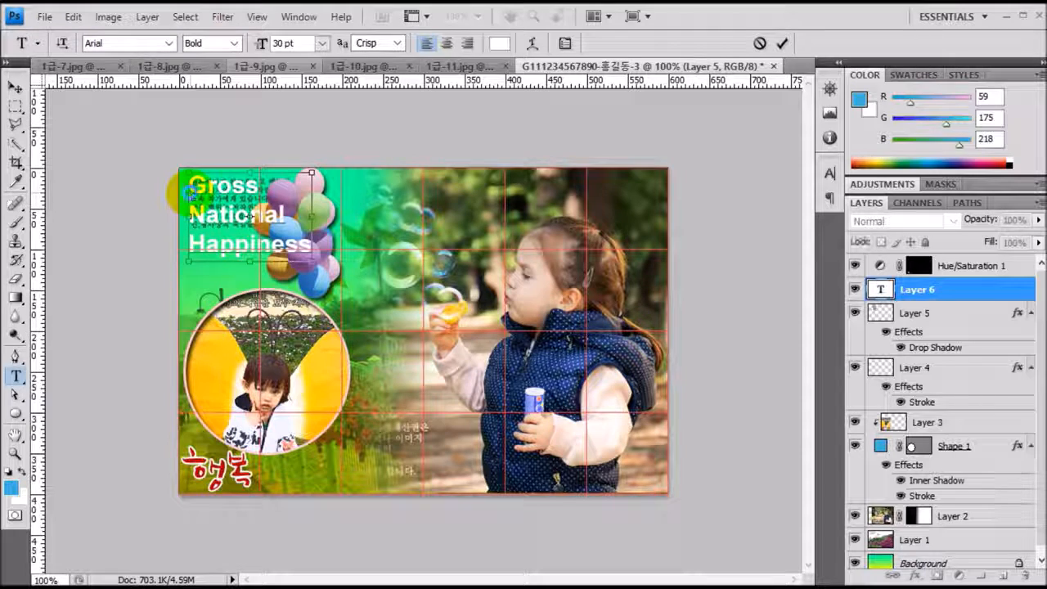
key("ctrl+Return")
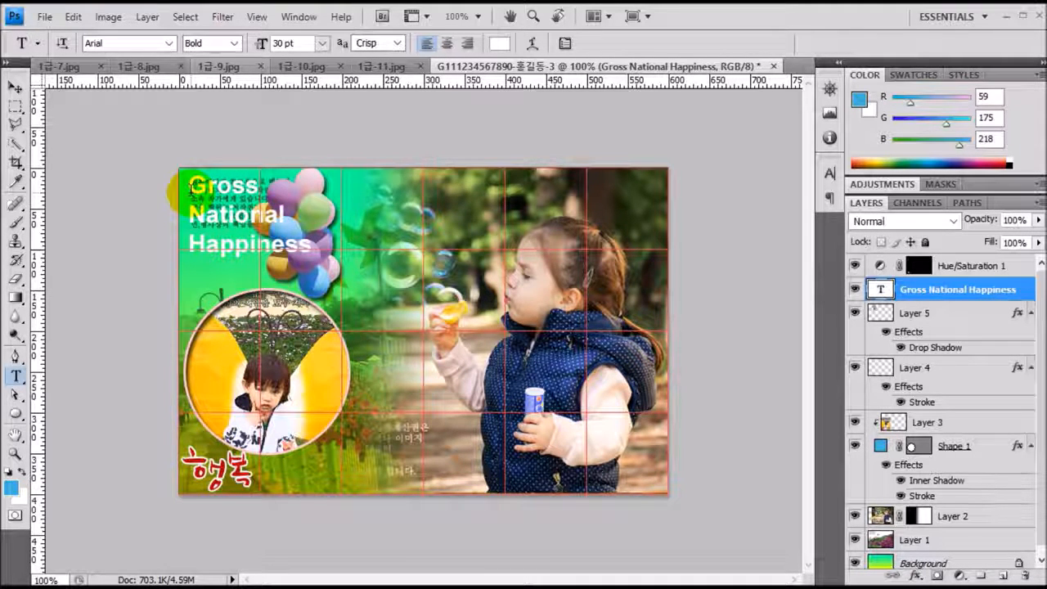
Add a Gradient Overlay to the Gross National Happiness text and set the gradient's starting color stop to 666699.
double_click(1026, 295)
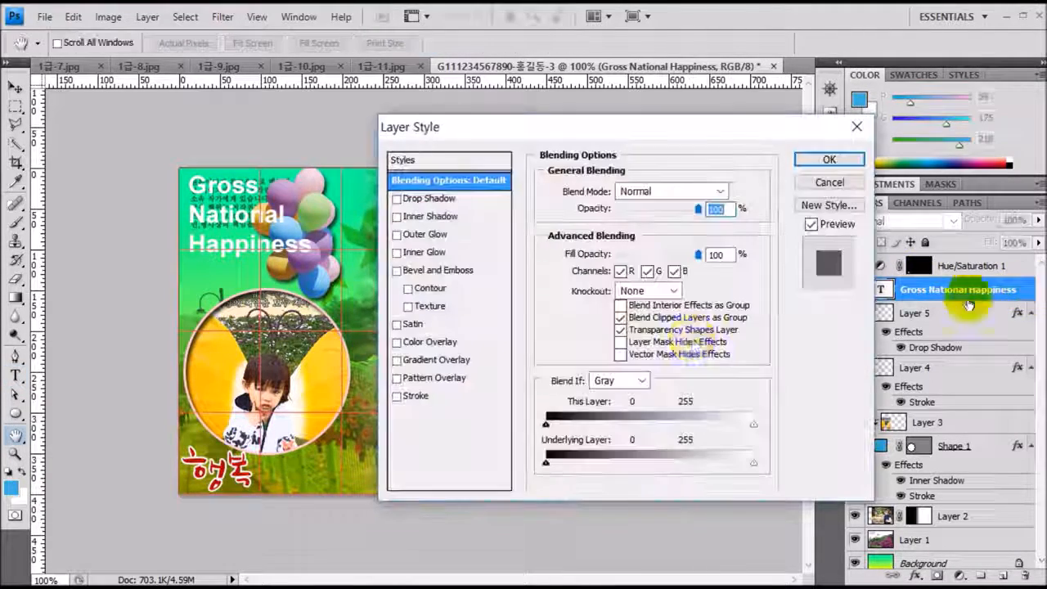
left_click(440, 360)
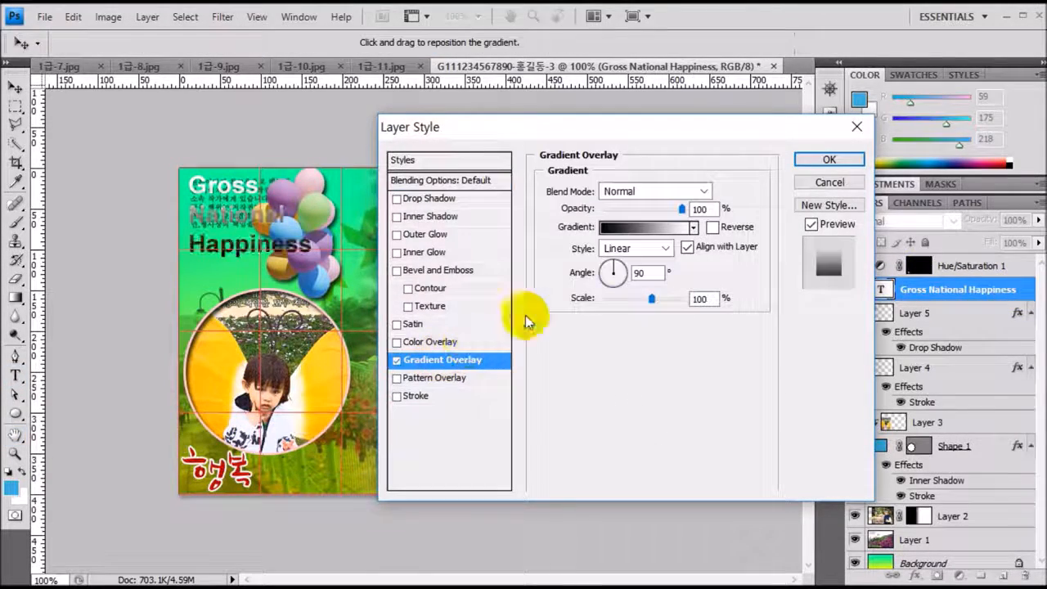
left_click(630, 228)
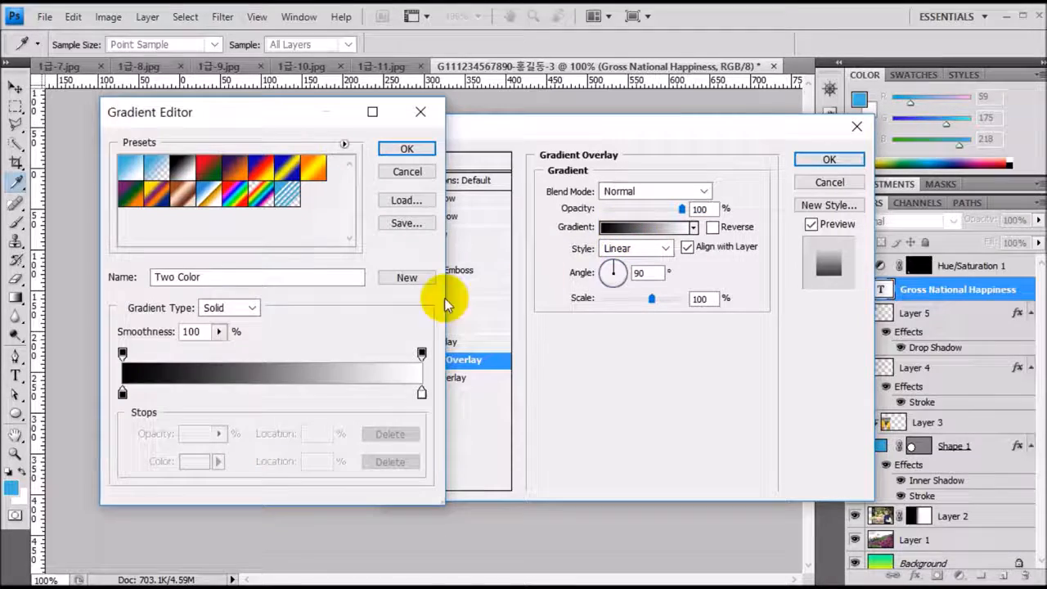
left_click(123, 393)
left_click(182, 464)
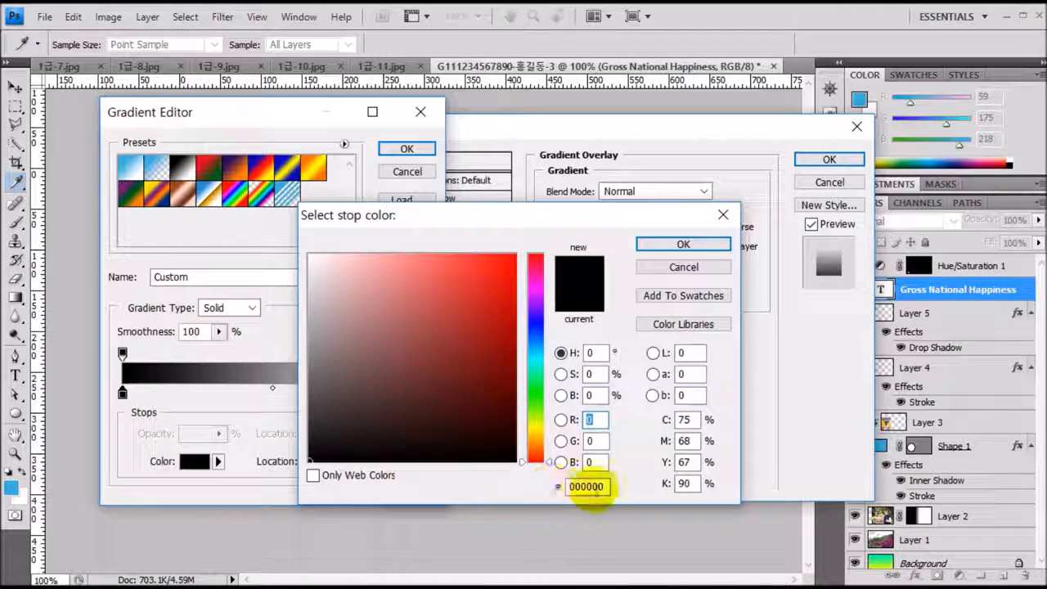
left_click_drag(603, 486, 559, 489)
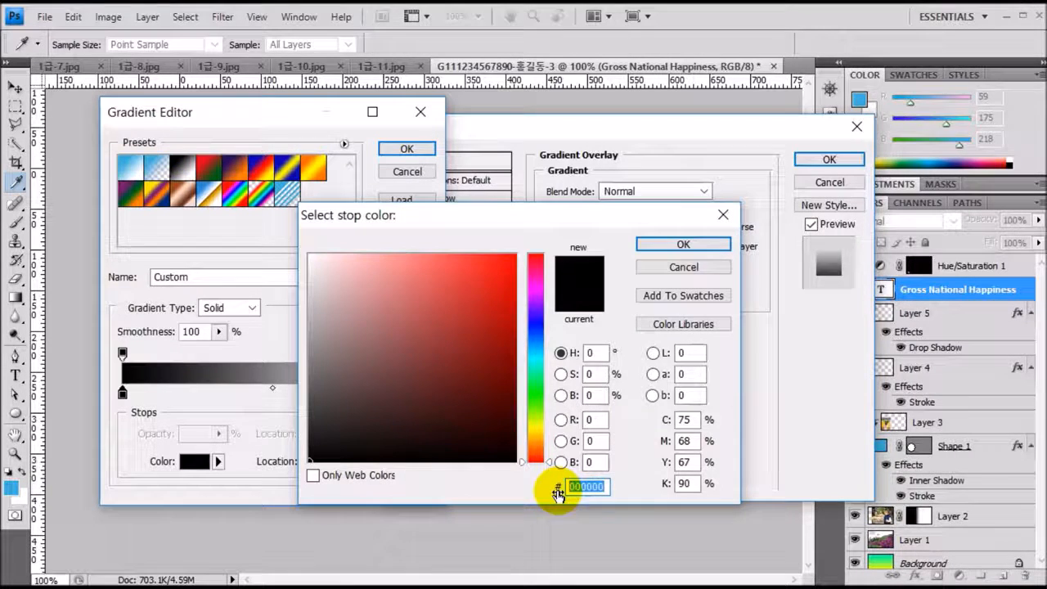
type("666699")
key("Return")
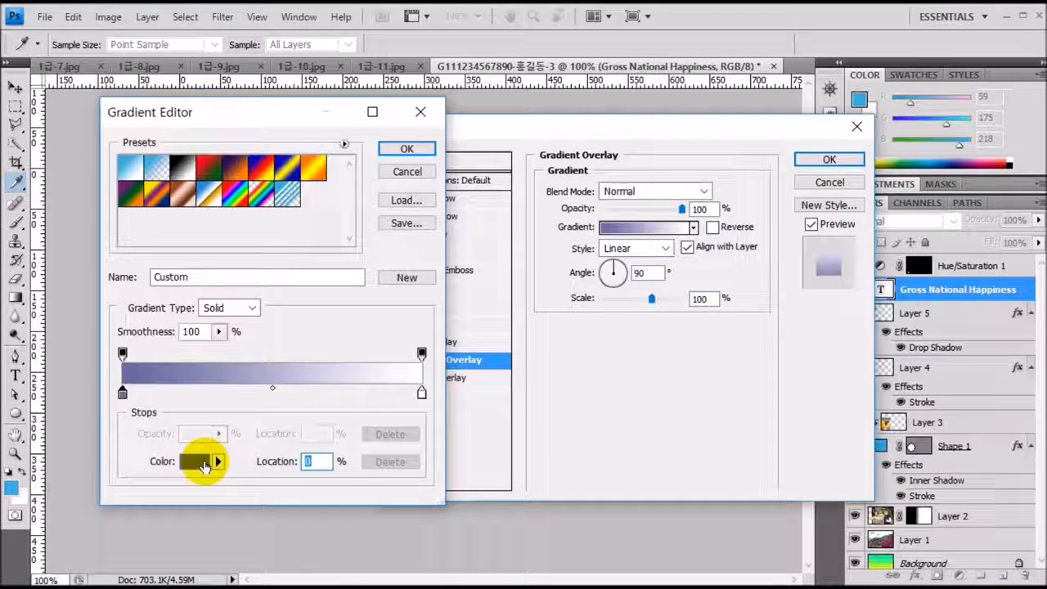
Set the gradient's ending color stop to ff0000.
left_click(422, 393)
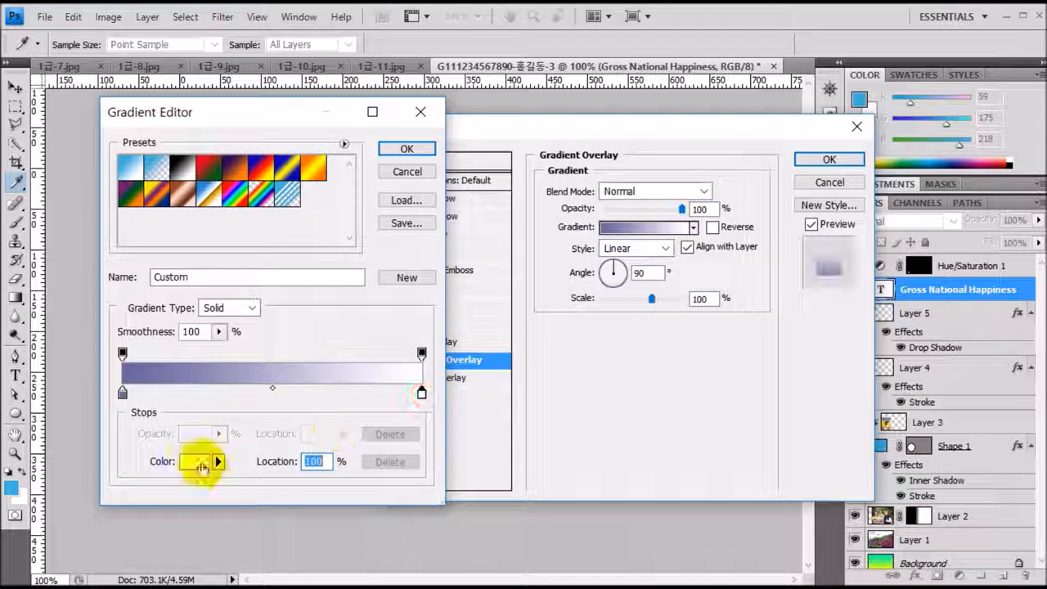
left_click(200, 463)
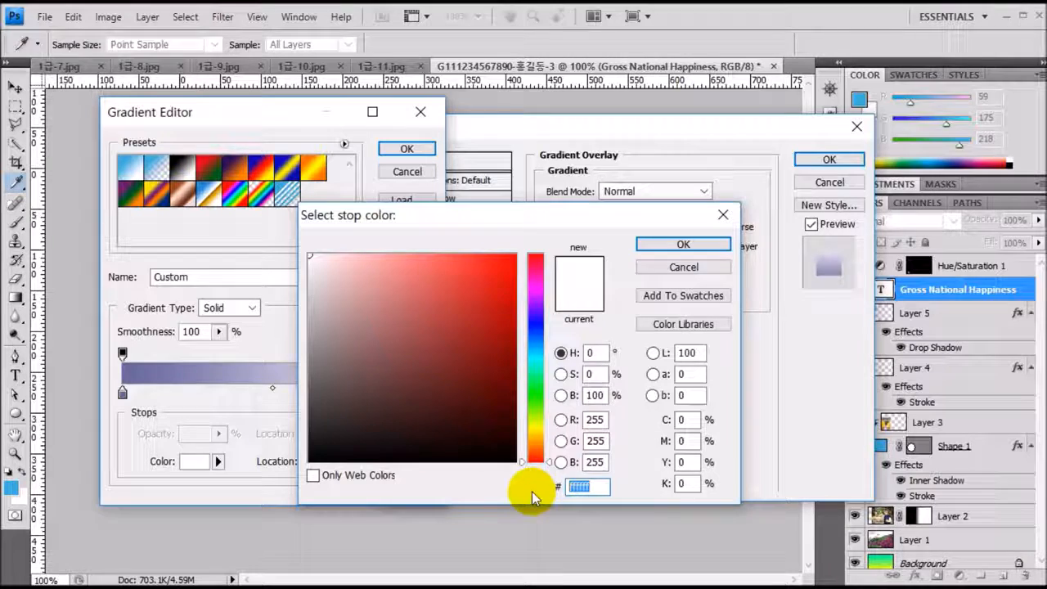
type("ff0000")
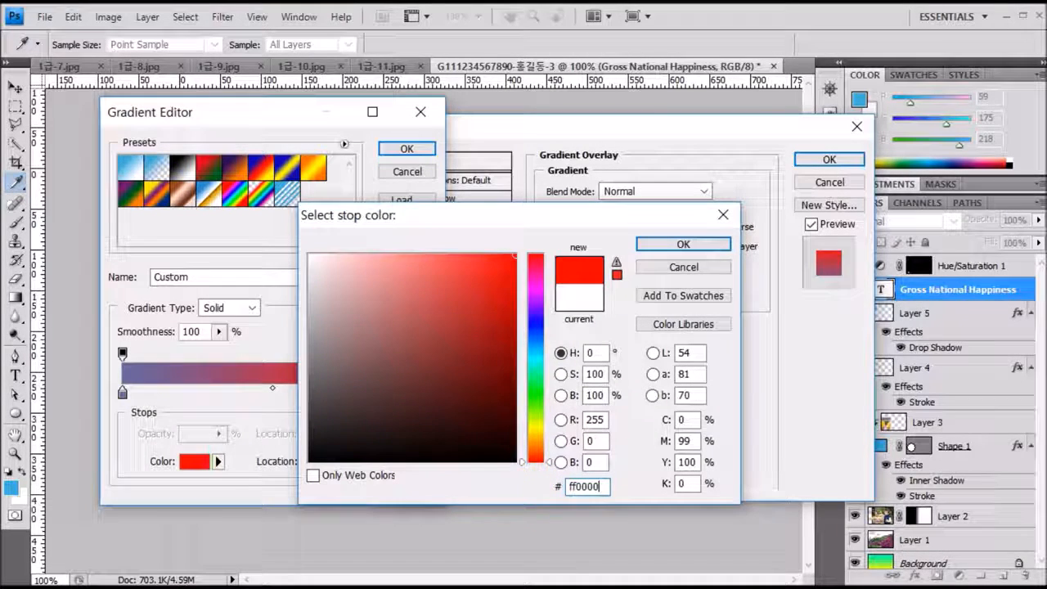
key("Return")
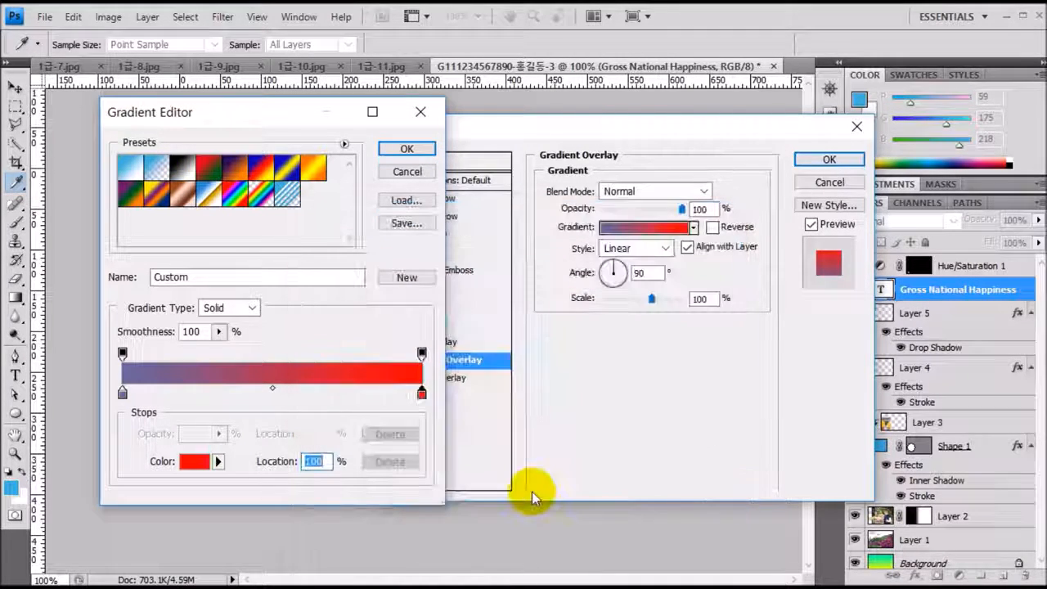
Add a middle color stop at 50% in ffff00 to the gradient and set the Gradient Overlay's angle to 0°.
left_click(272, 396)
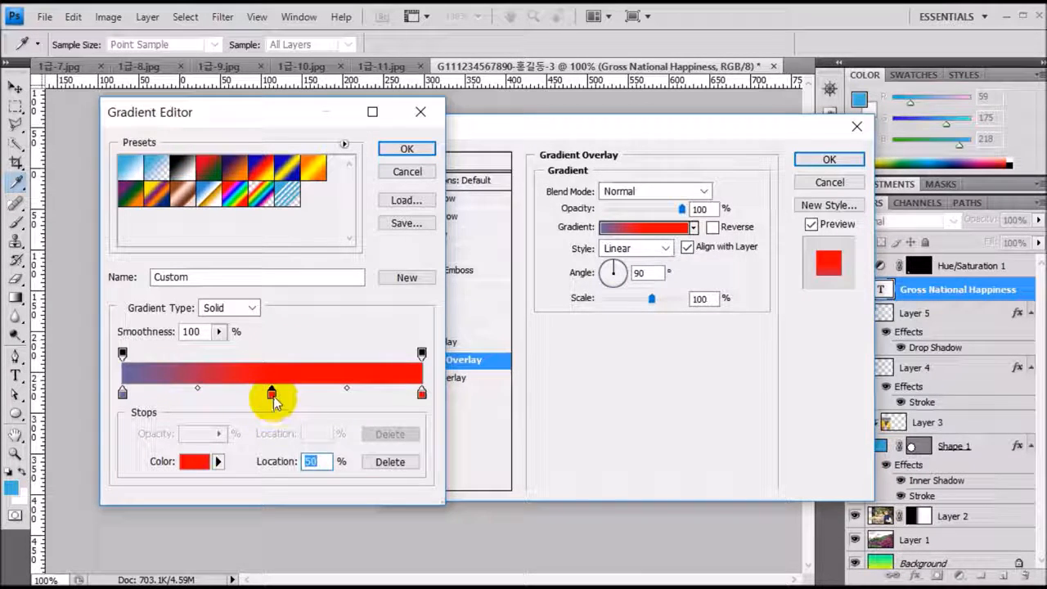
left_click(194, 463)
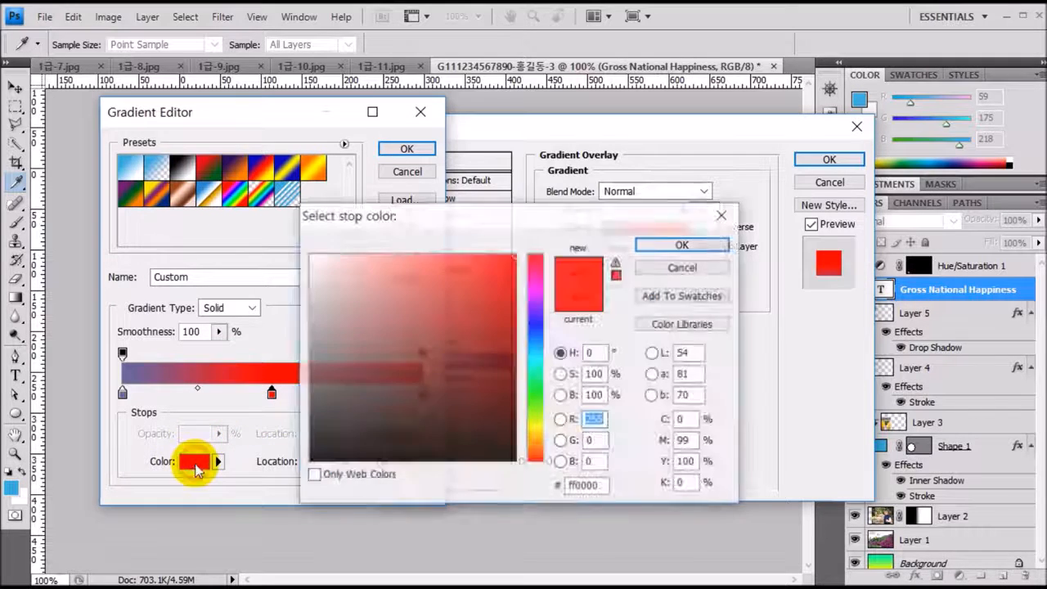
left_click_drag(607, 485, 525, 491)
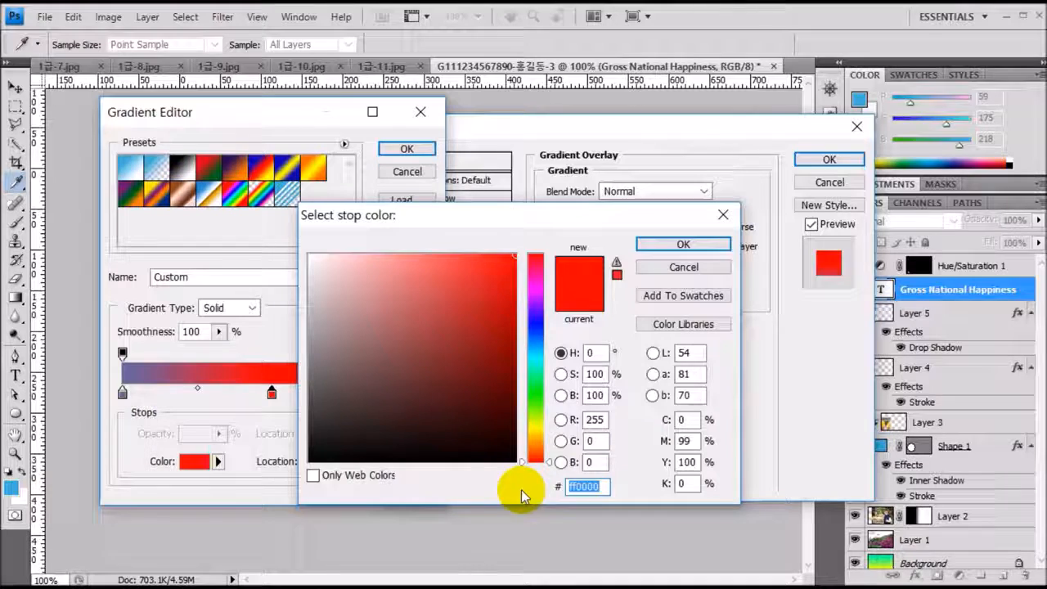
type("ffff00")
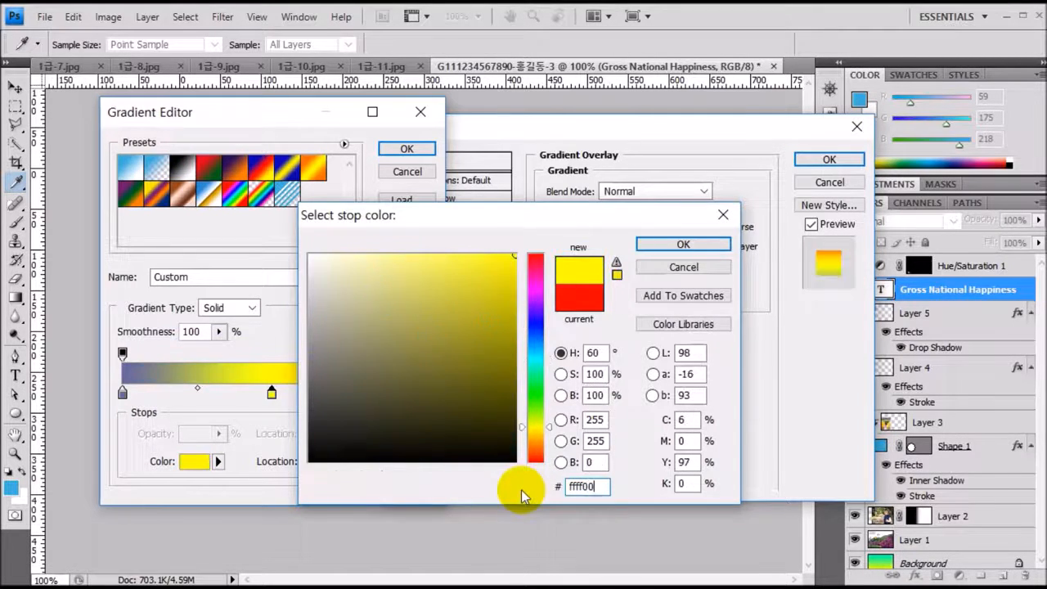
key("Return")
key("Return")
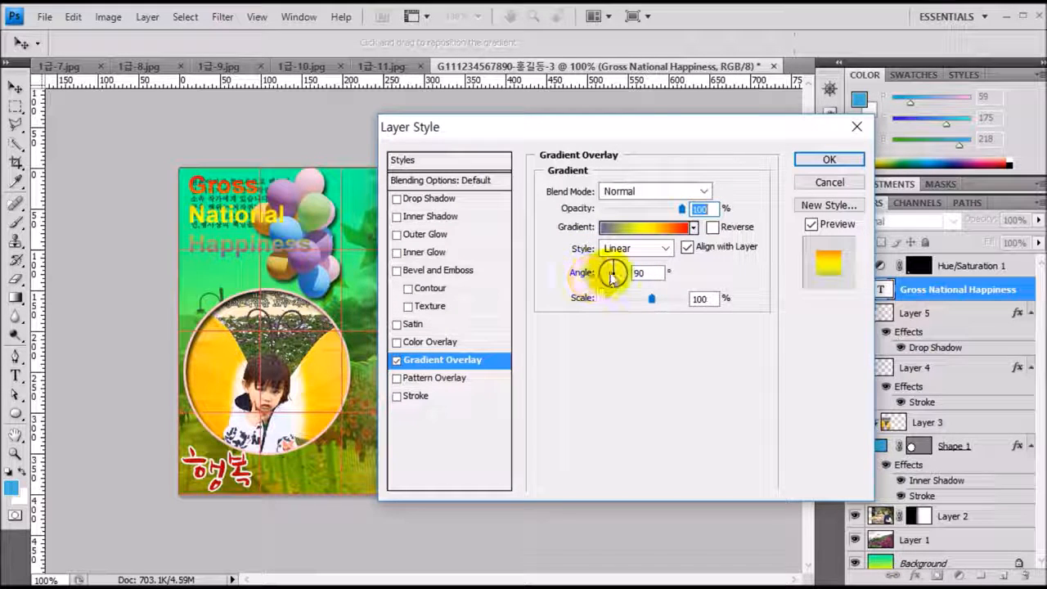
left_click_drag(614, 271, 626, 279)
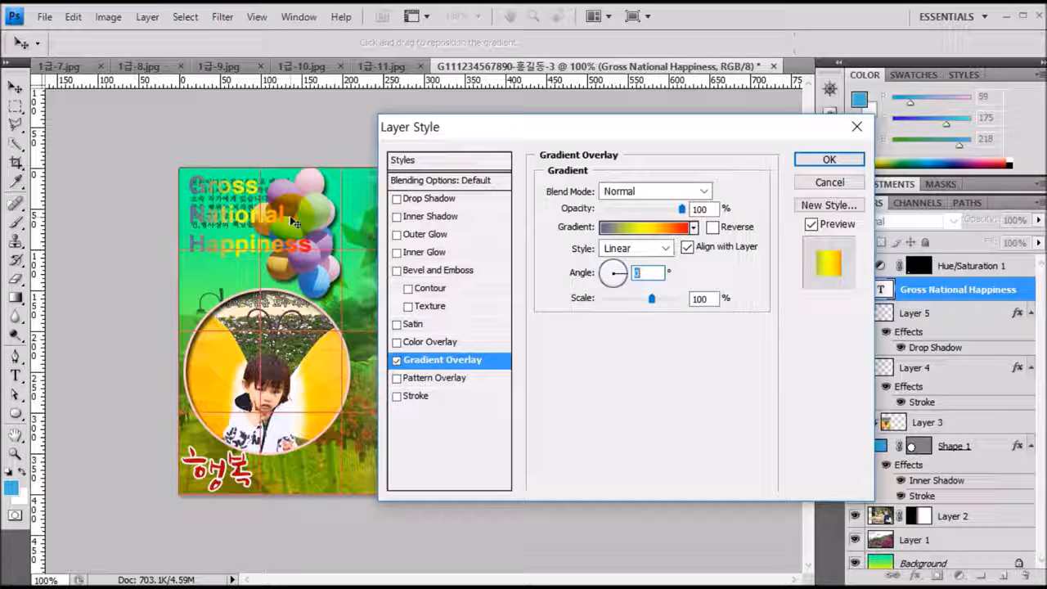
Add a 2 px outside Stroke in black (000000) to the Gross National Happiness text and apply the layer style.
left_click(416, 397)
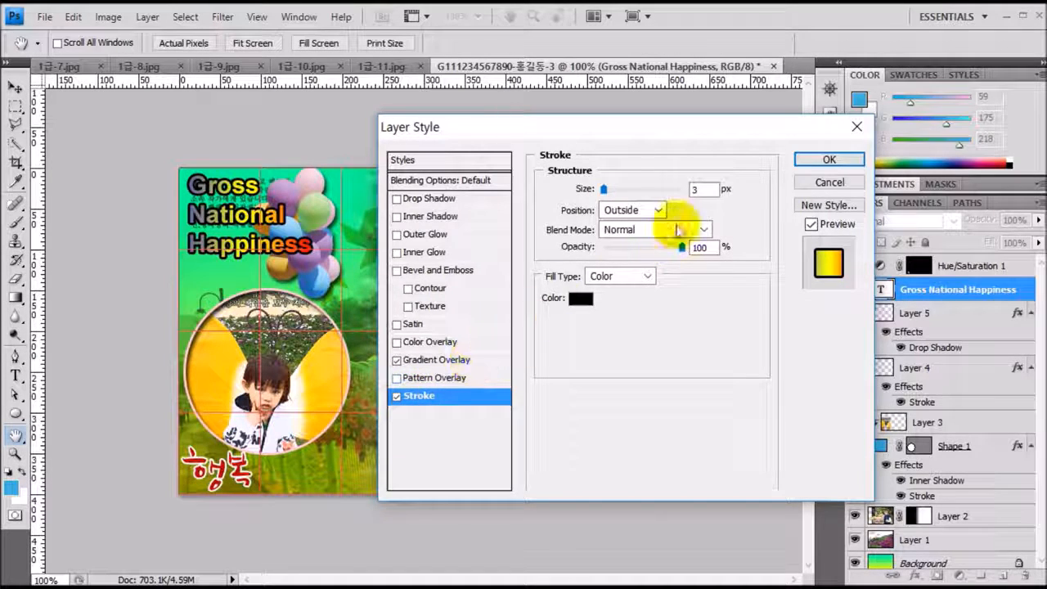
left_click_drag(709, 190, 669, 190)
type("2")
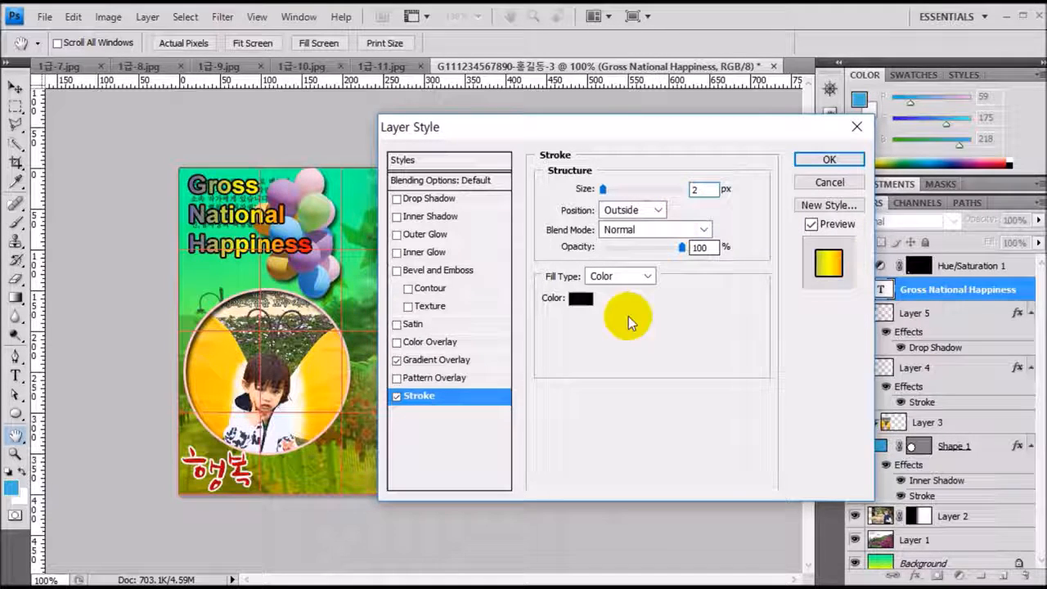
left_click(581, 298)
left_click_drag(608, 487, 561, 491)
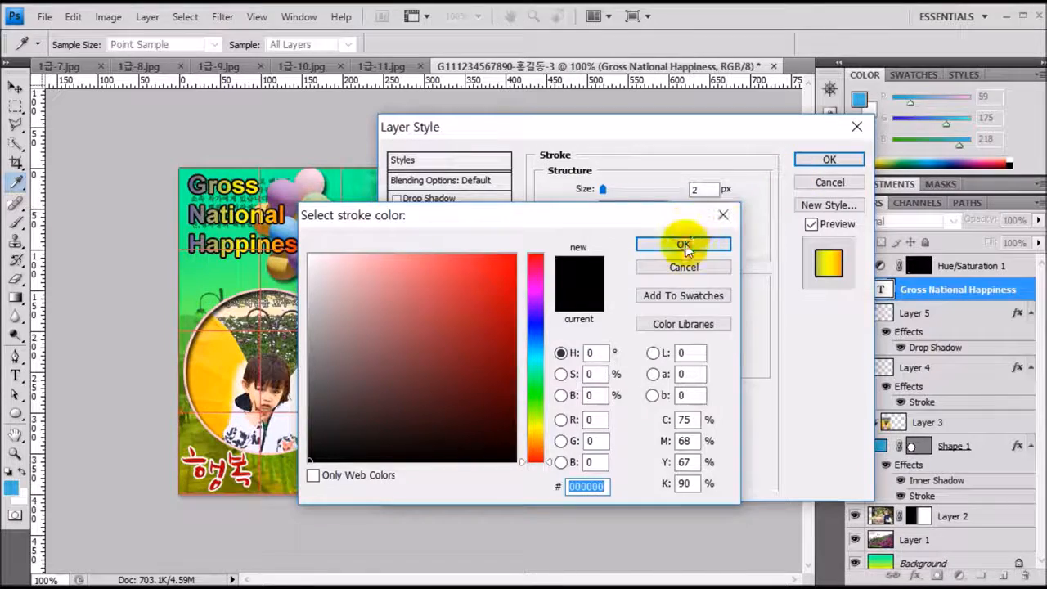
left_click(681, 244)
left_click(828, 161)
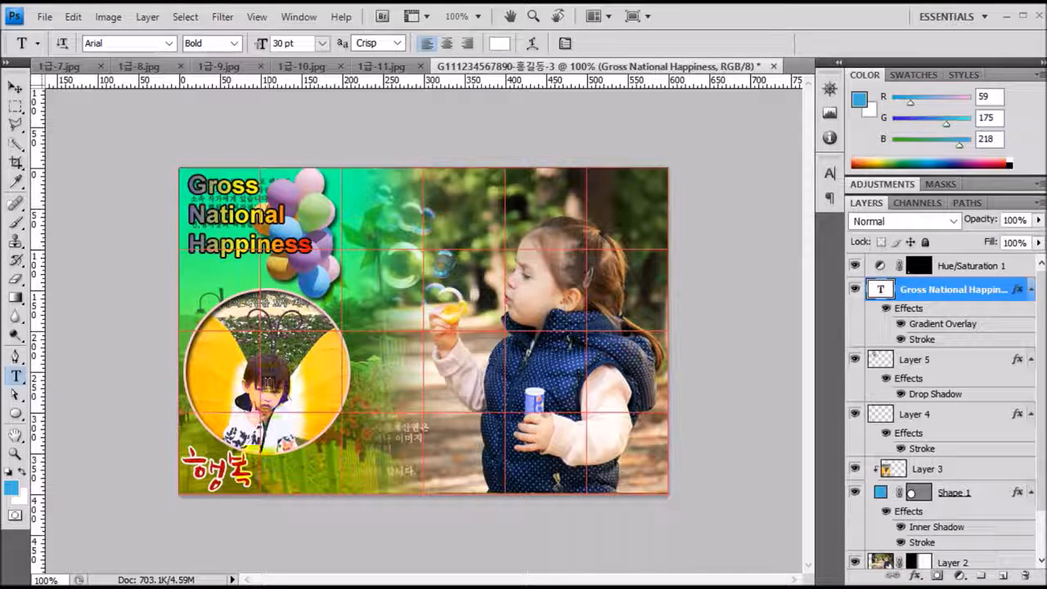
Start a horizontal text layer just right of the red 행복 lettering and set its font to 굴림, 27 pt.
left_click(256, 485)
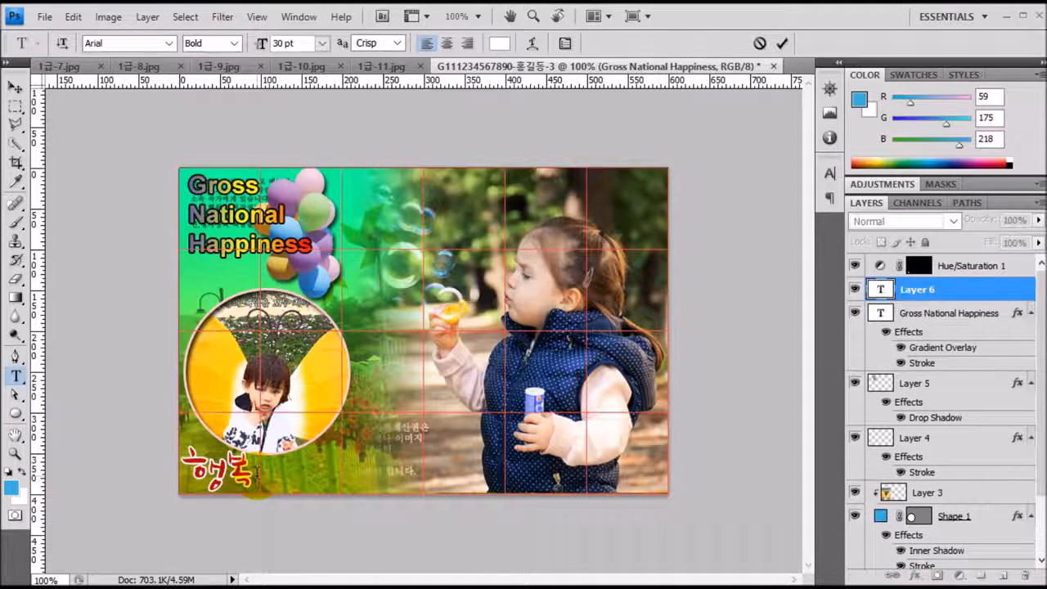
left_click(123, 43)
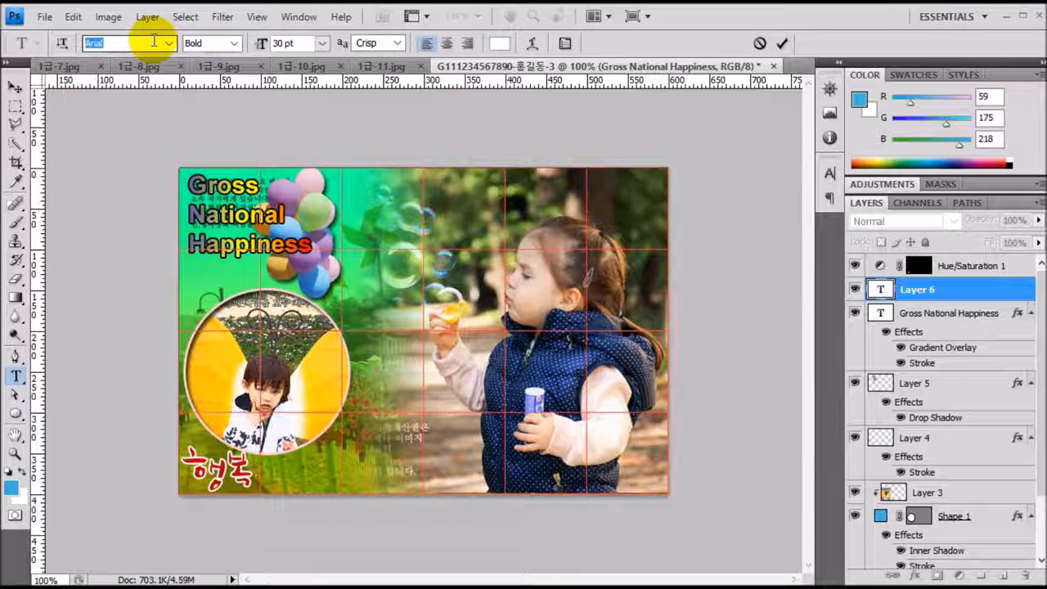
type("구")
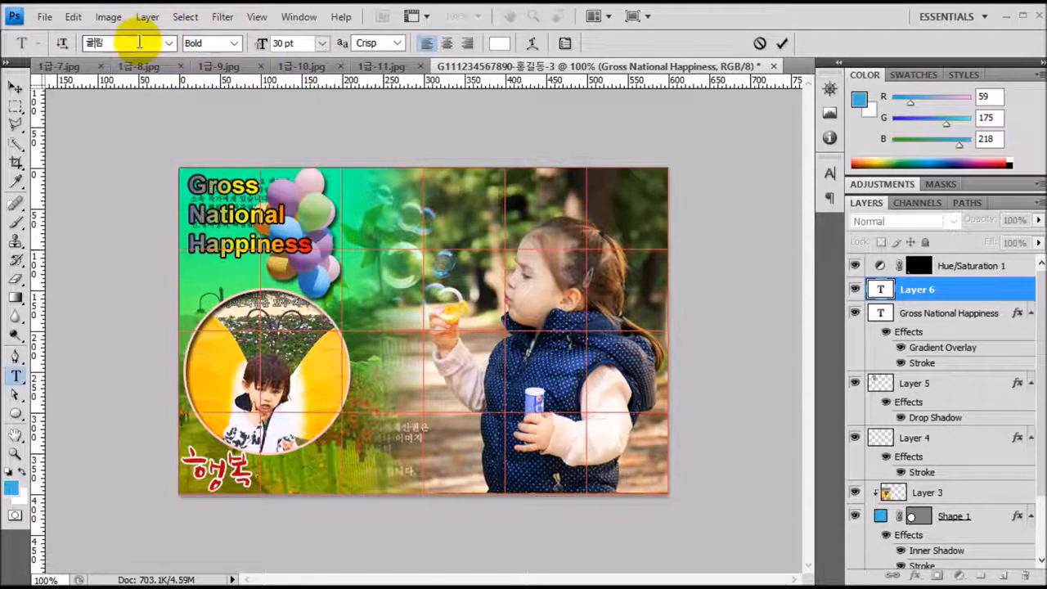
left_click(293, 43)
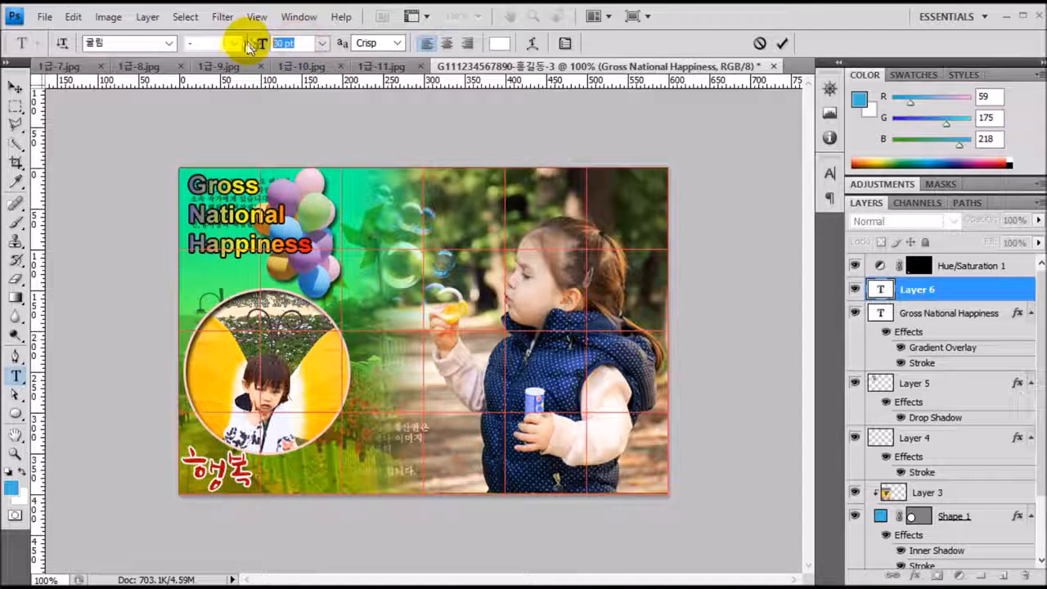
type("27")
key("Return")
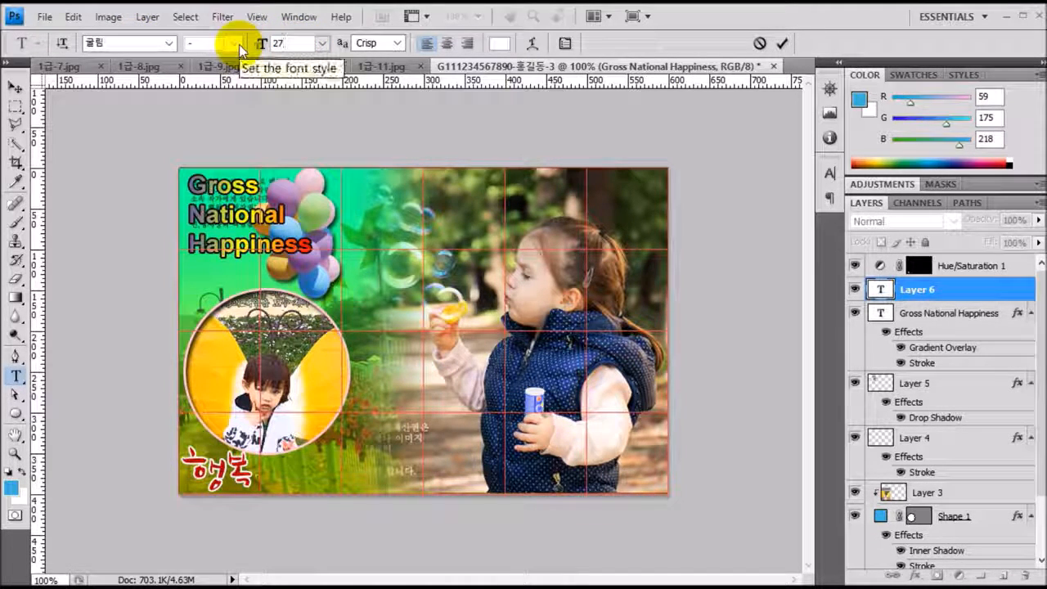
Set the text color to ffffff and enter "지수 높이기캠페인" beside the 행복 lettering.
left_click(500, 42)
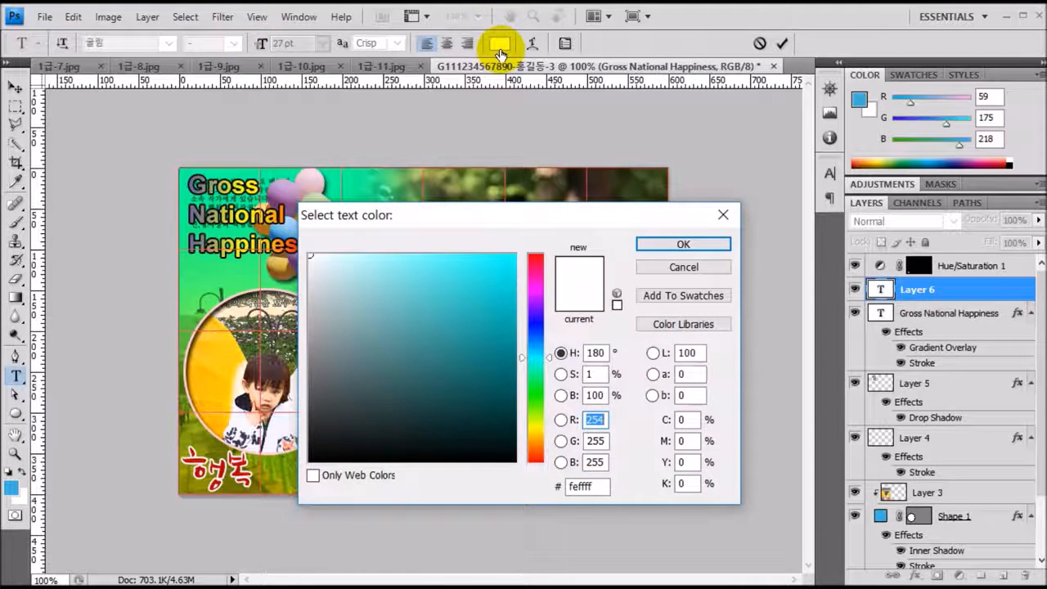
left_click_drag(603, 486, 532, 494)
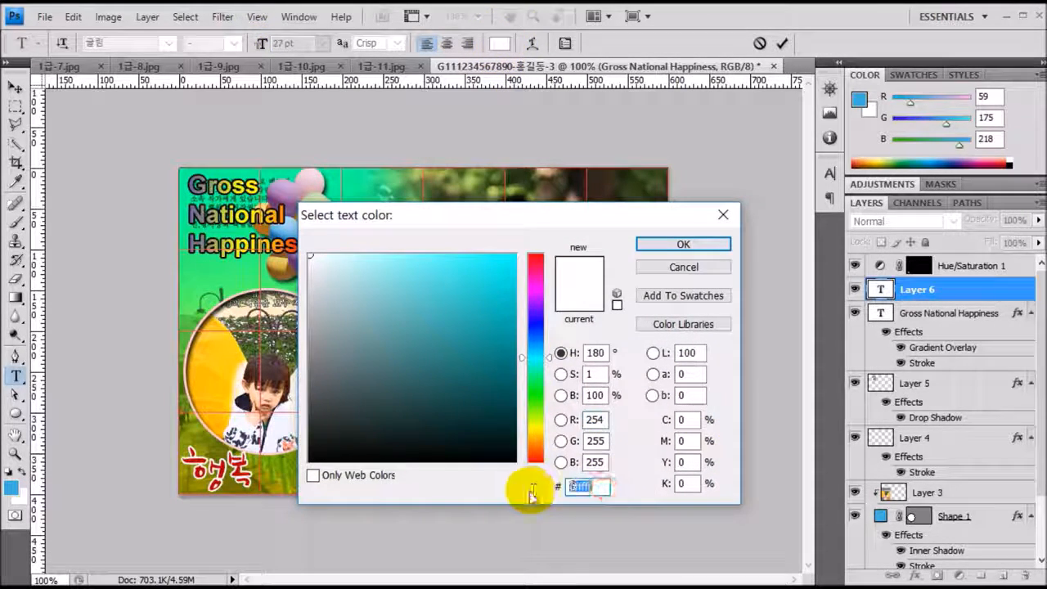
type("fffff")
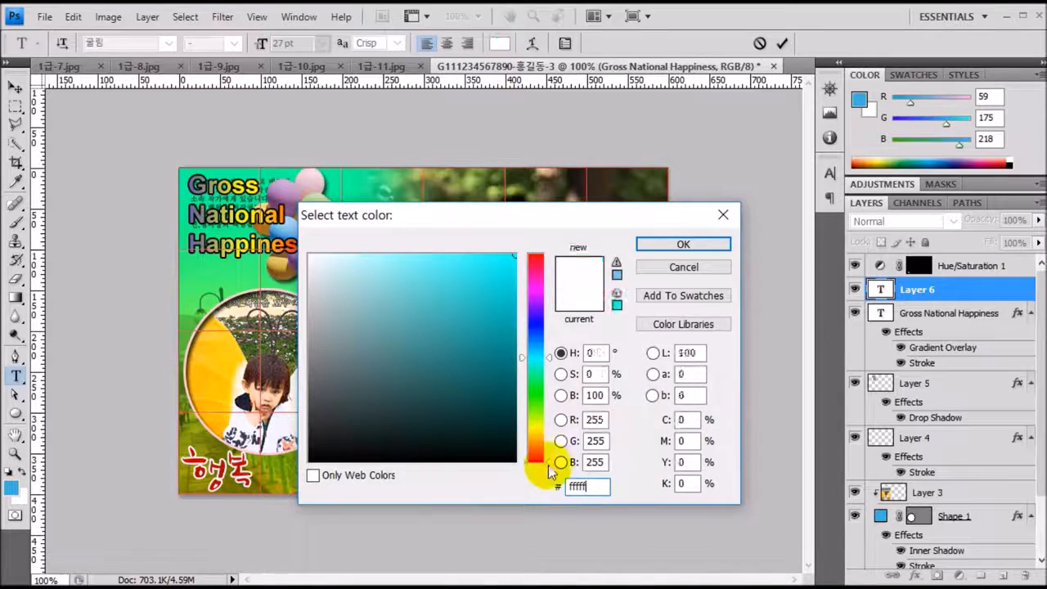
key("Return")
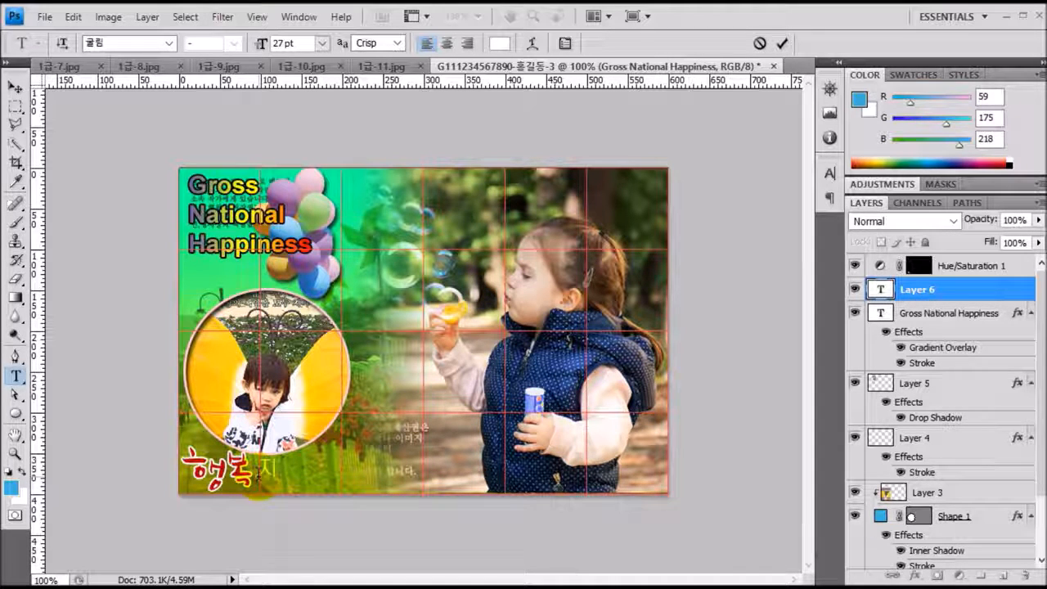
type("이기캠")
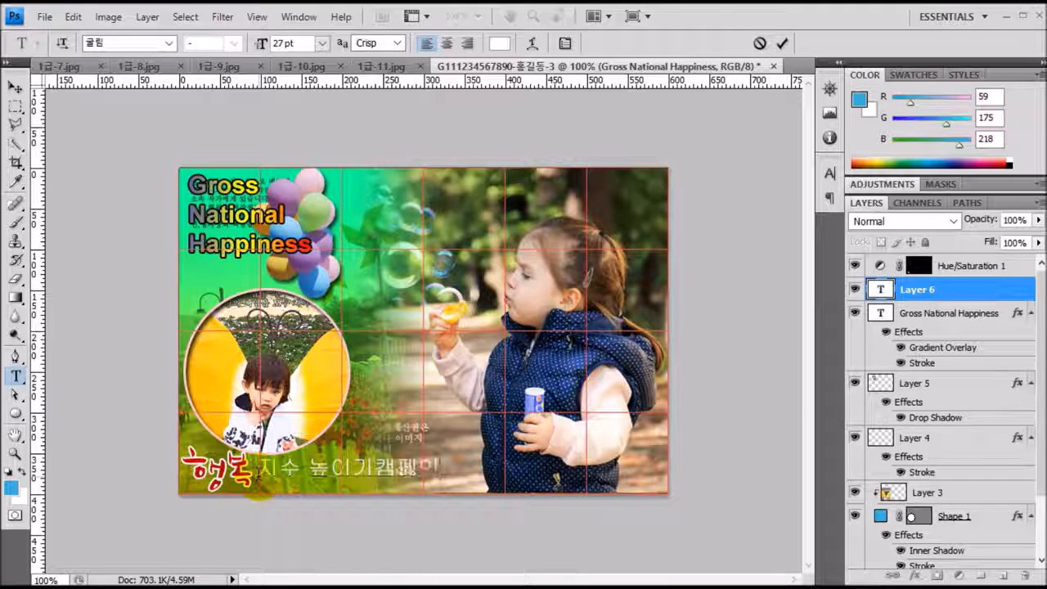
type("페인")
key("ctrl+Return")
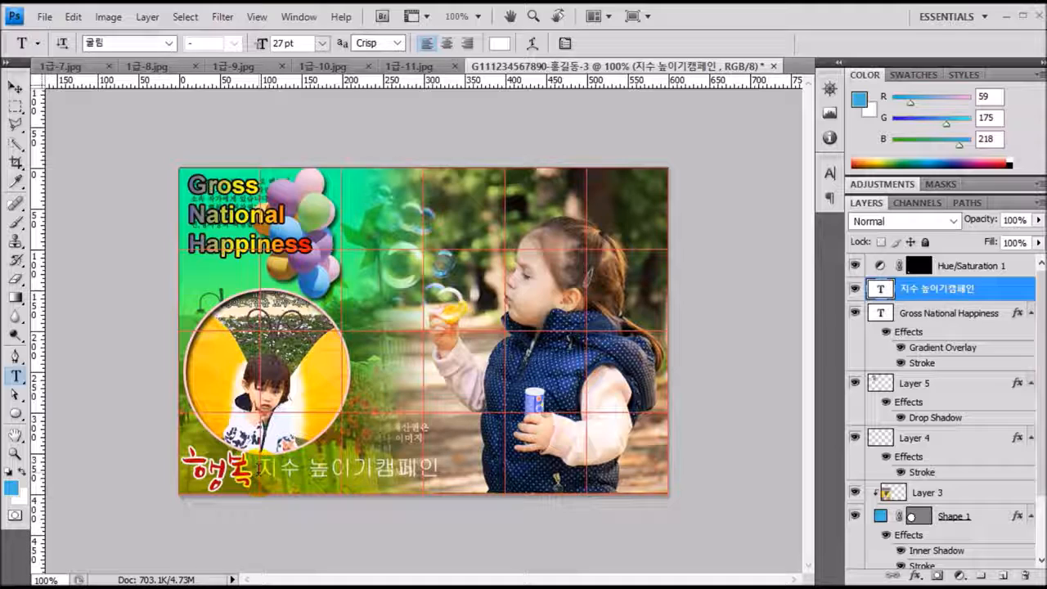
Add a 2 px outside Stroke in 663366 to the 지수 높이기캠페인 text.
double_click(1028, 297)
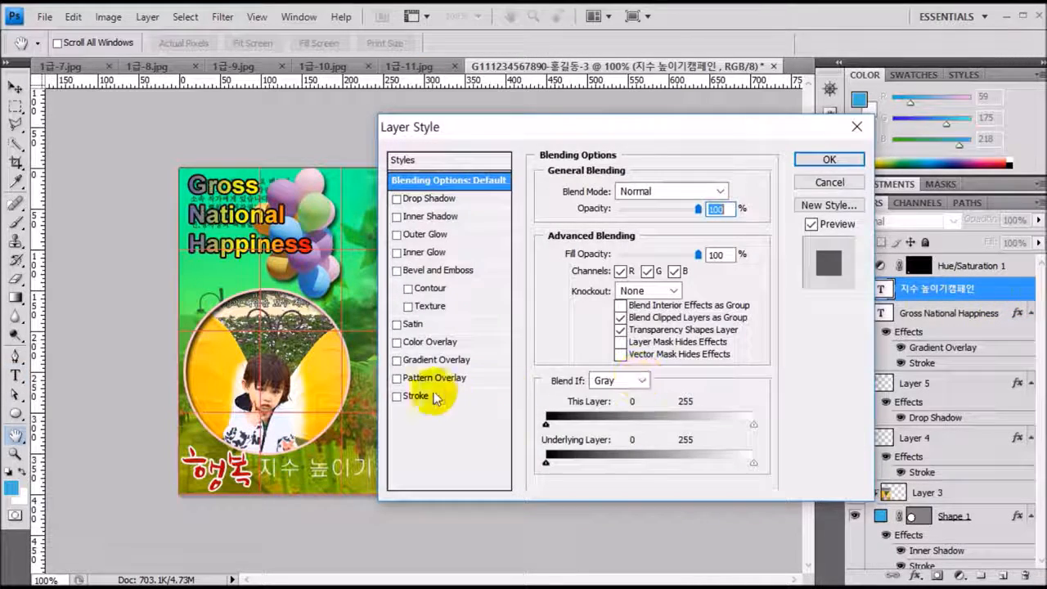
left_click(416, 396)
double_click(697, 189)
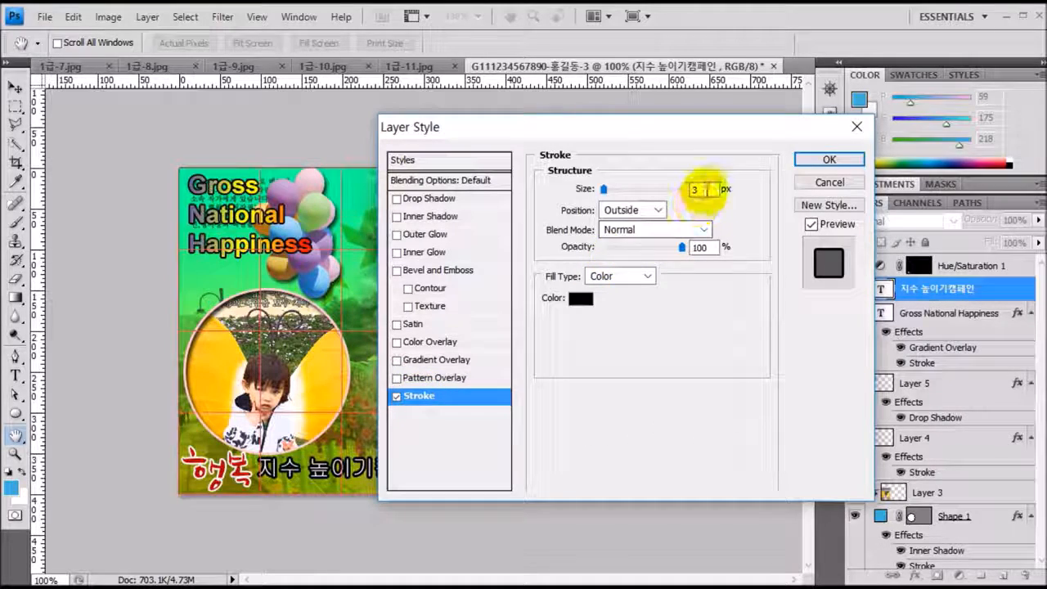
type("2")
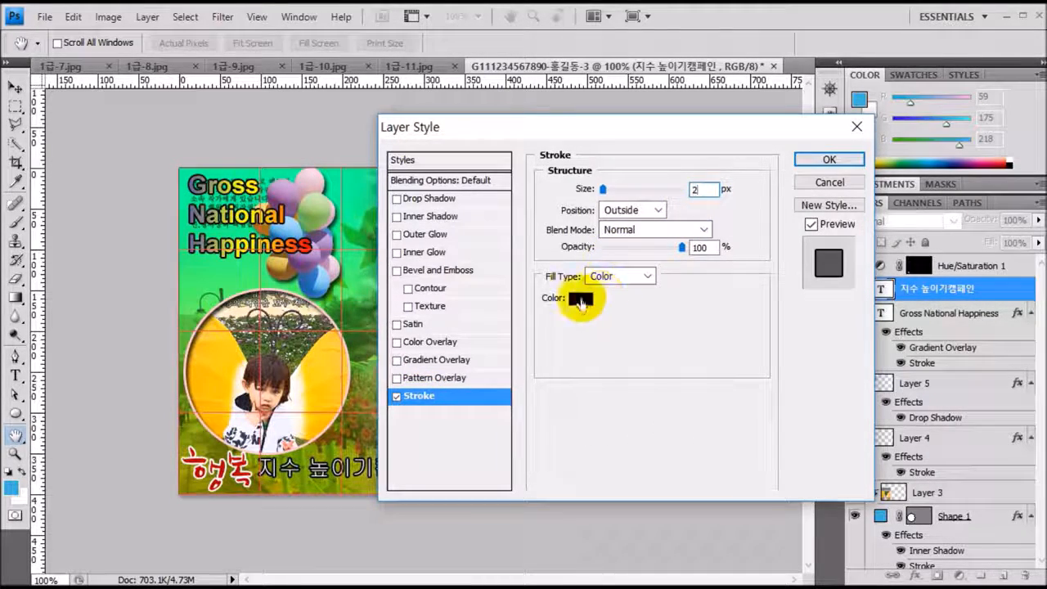
left_click(580, 299)
double_click(586, 486)
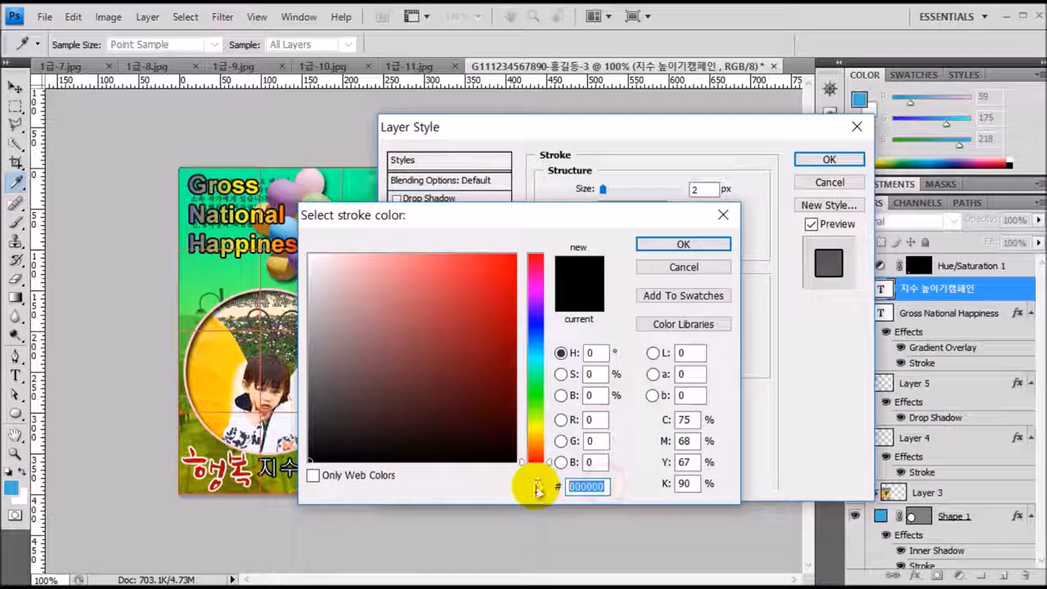
type("663366")
key("Return")
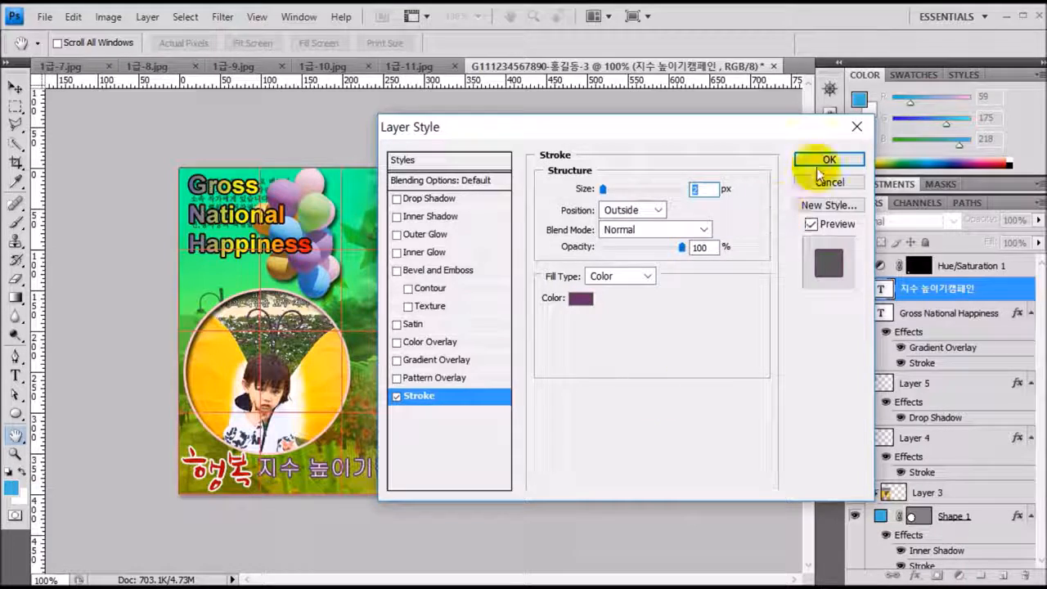
left_click(825, 162)
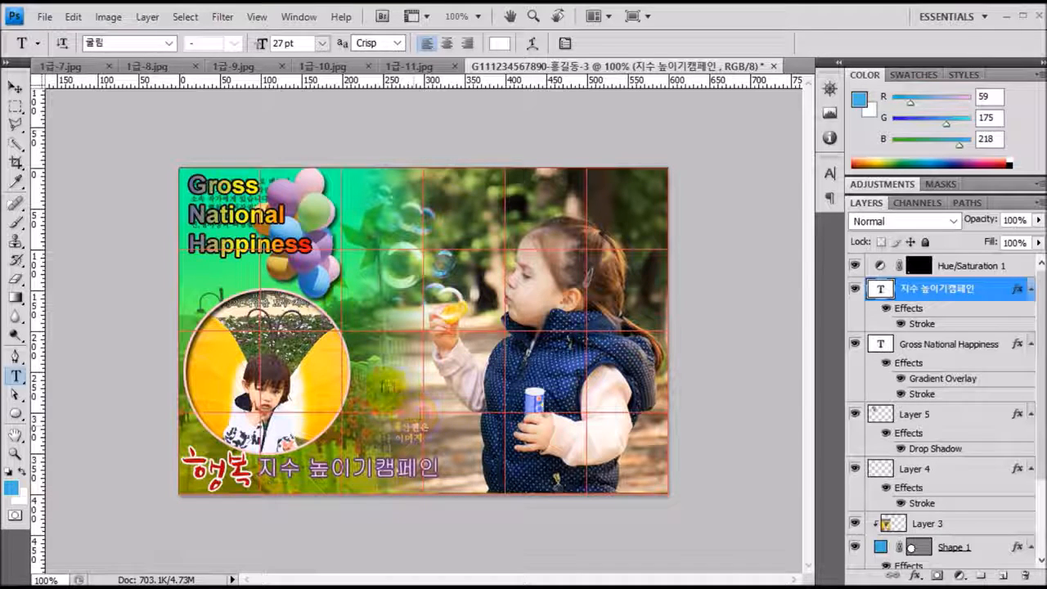
Start a horizontal text layer right of the circular child photo and set its font to 바탕, 18 pt.
left_click(365, 401)
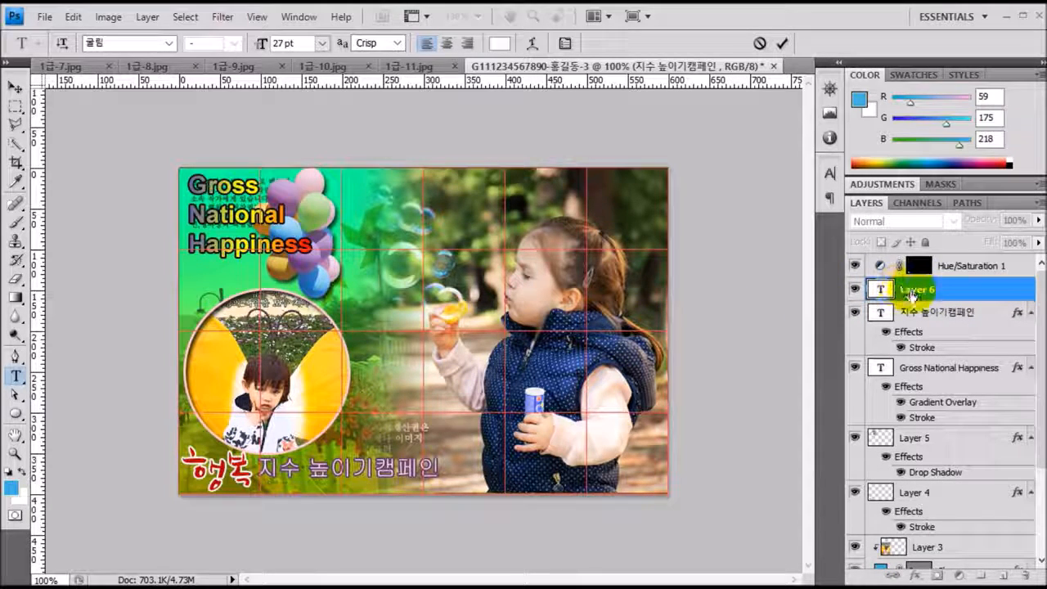
left_click(131, 42)
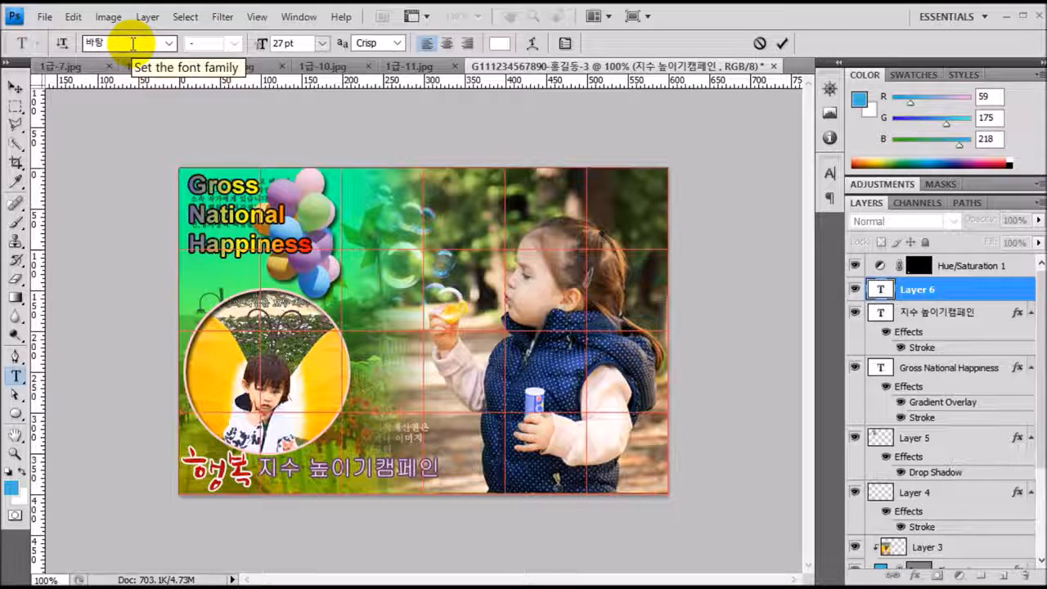
left_click(288, 42)
type("18")
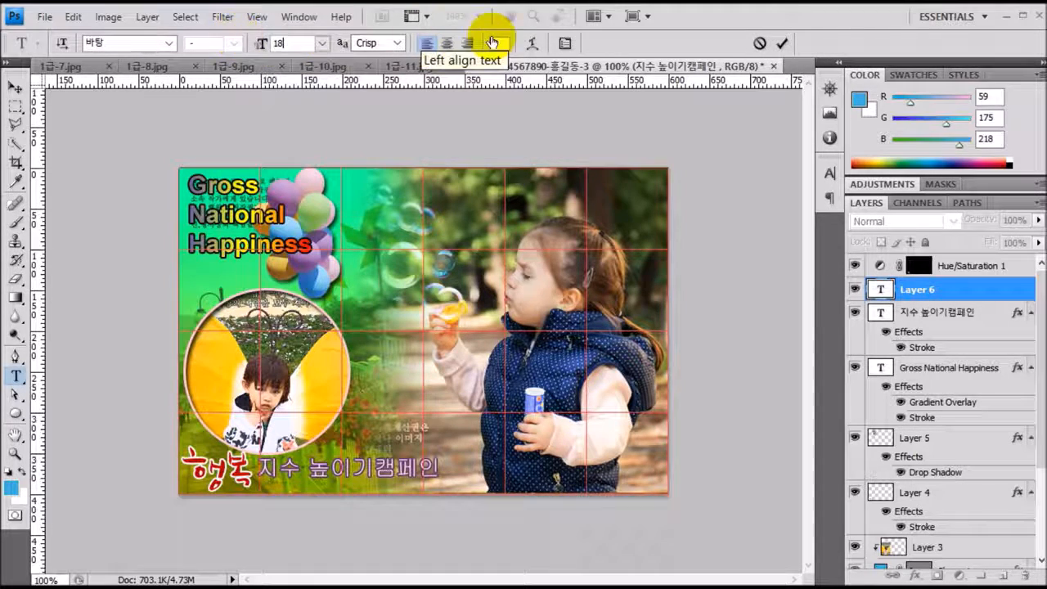
Set the text color to ffff00 and enter "춤추라 사랑하라 노래하라" on the new text layer.
left_click(500, 43)
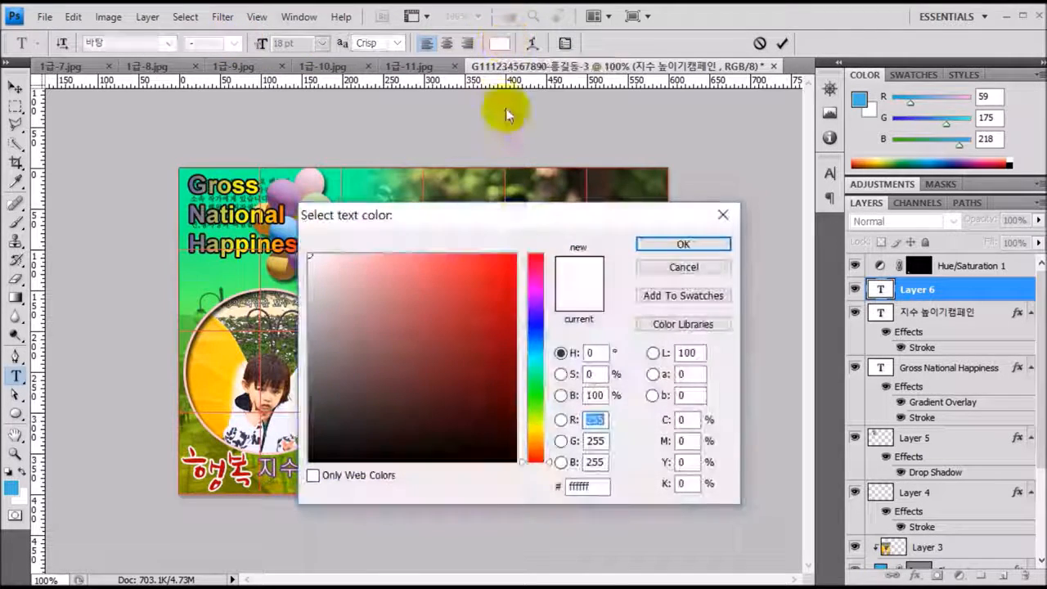
left_click(589, 487)
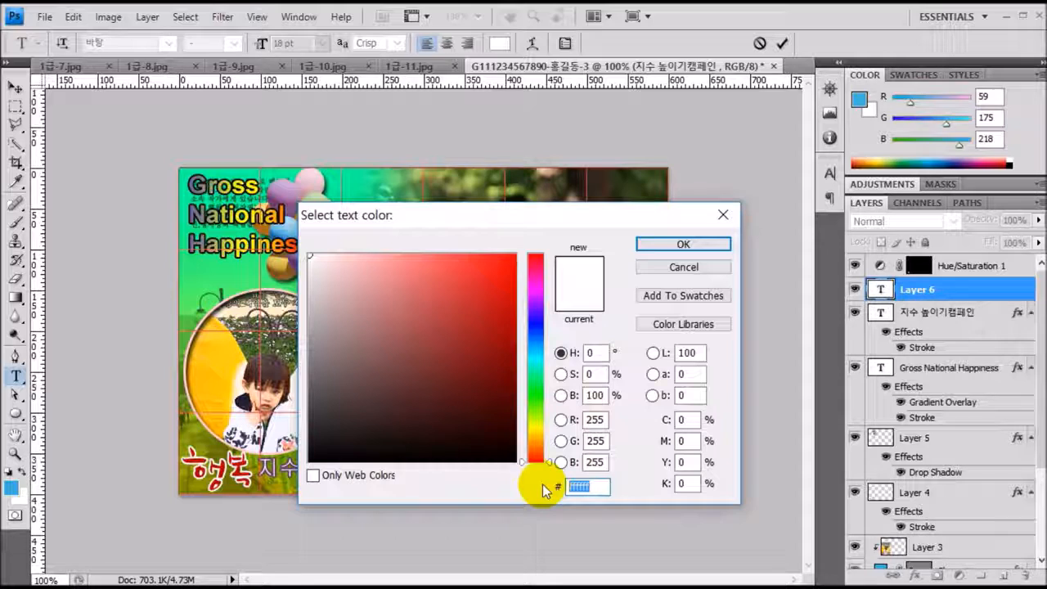
type("ffff00")
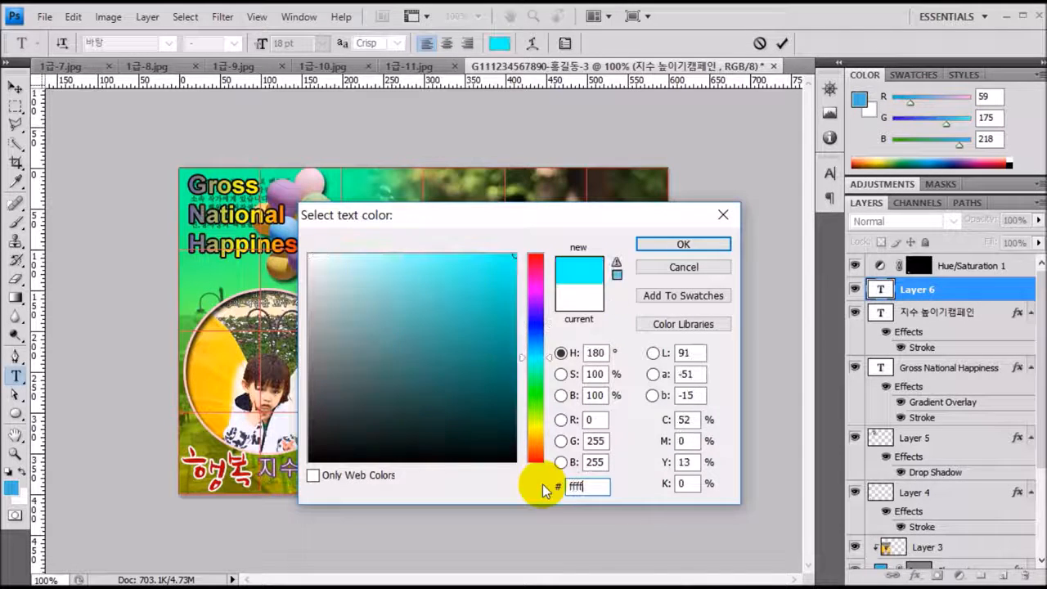
key("Return")
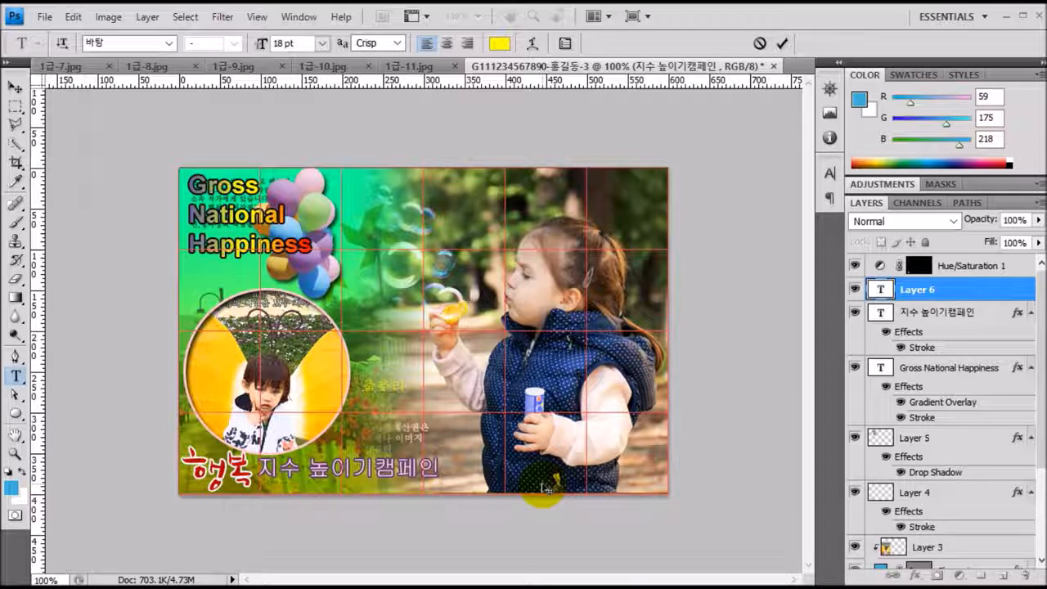
type("바")
type("래하니")
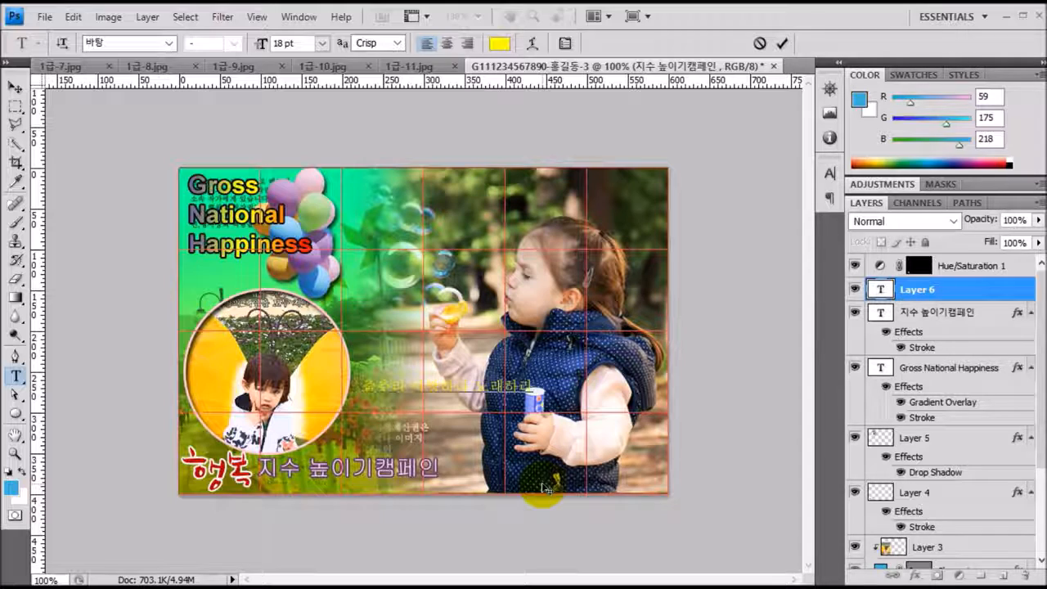
key("ctrl+Return")
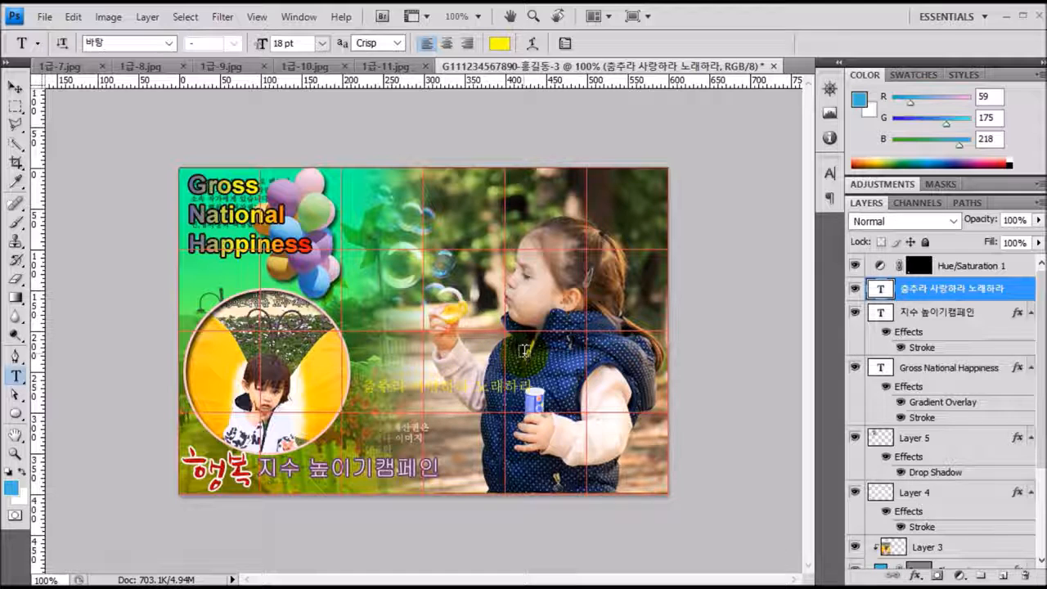
Warp the 춤추라 사랑하라 노래하라 text with a horizontal Rise at +86% bend and move it slightly upward.
left_click(532, 44)
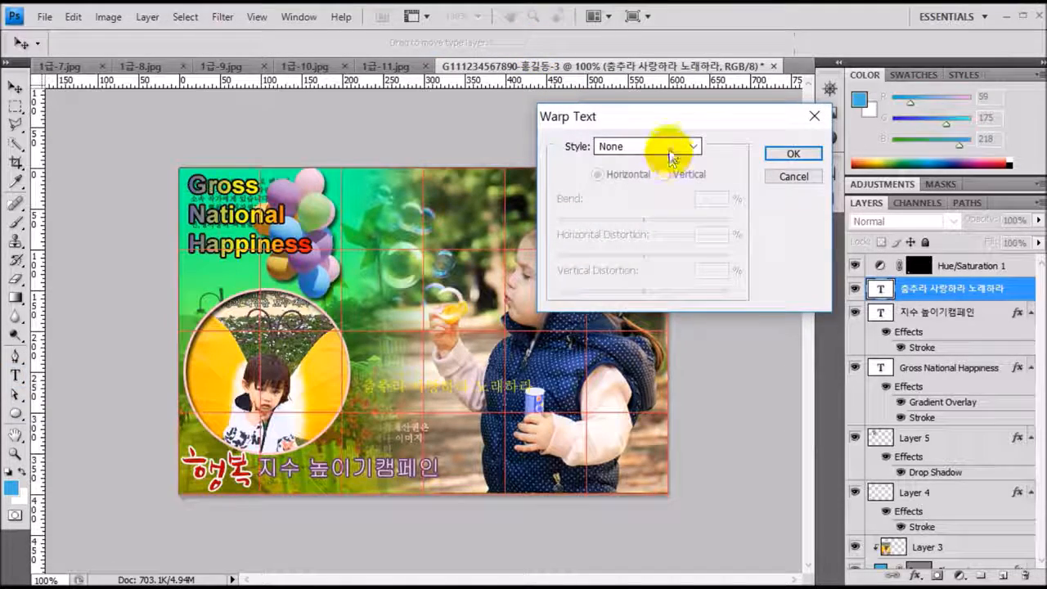
left_click(670, 154)
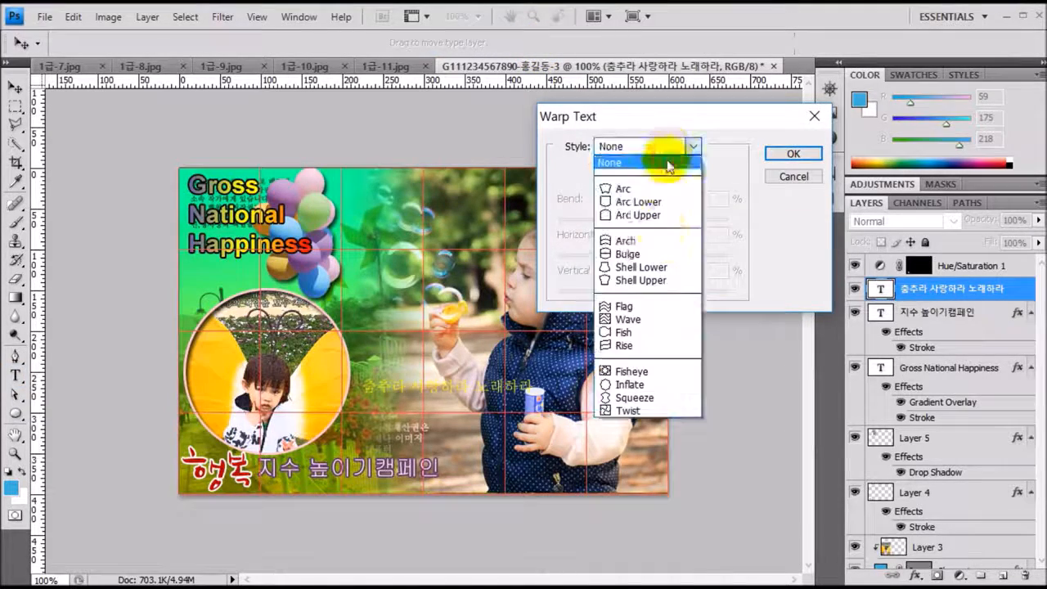
left_click(647, 347)
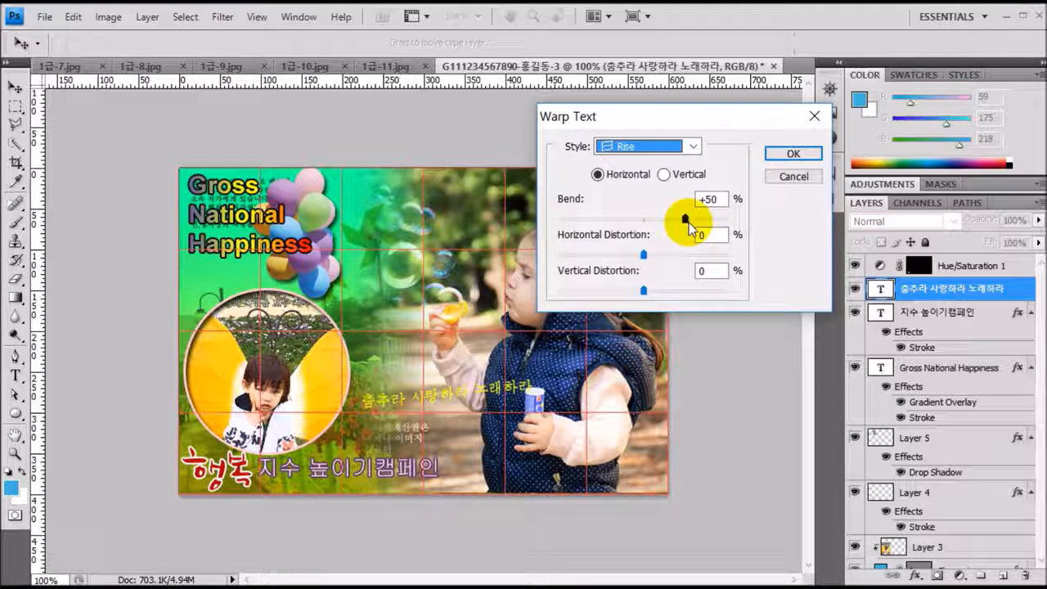
left_click_drag(689, 223, 716, 229)
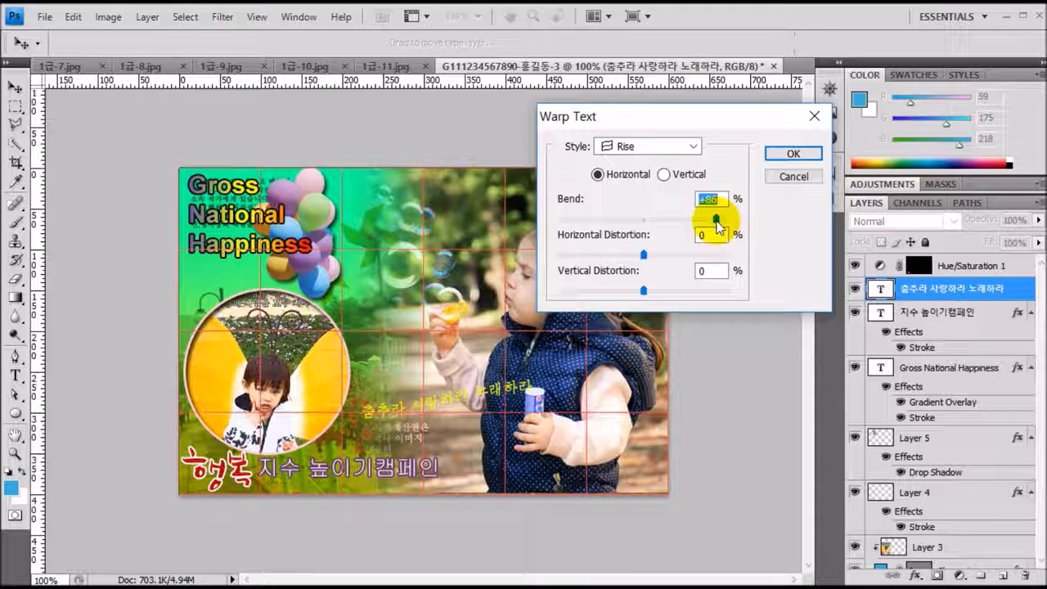
left_click(787, 158)
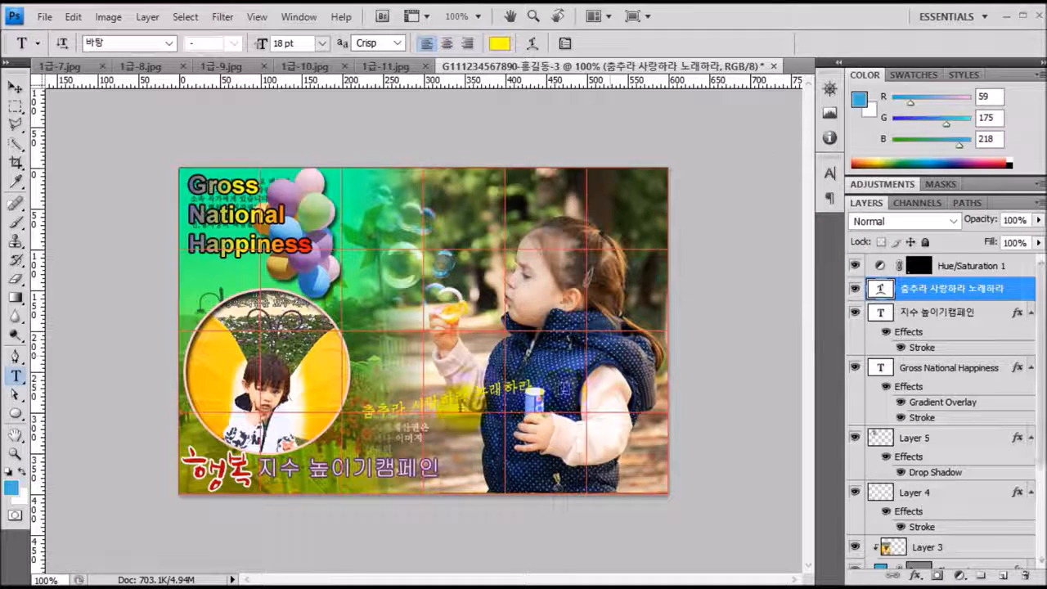
left_click(15, 89)
left_click_drag(443, 402, 437, 378)
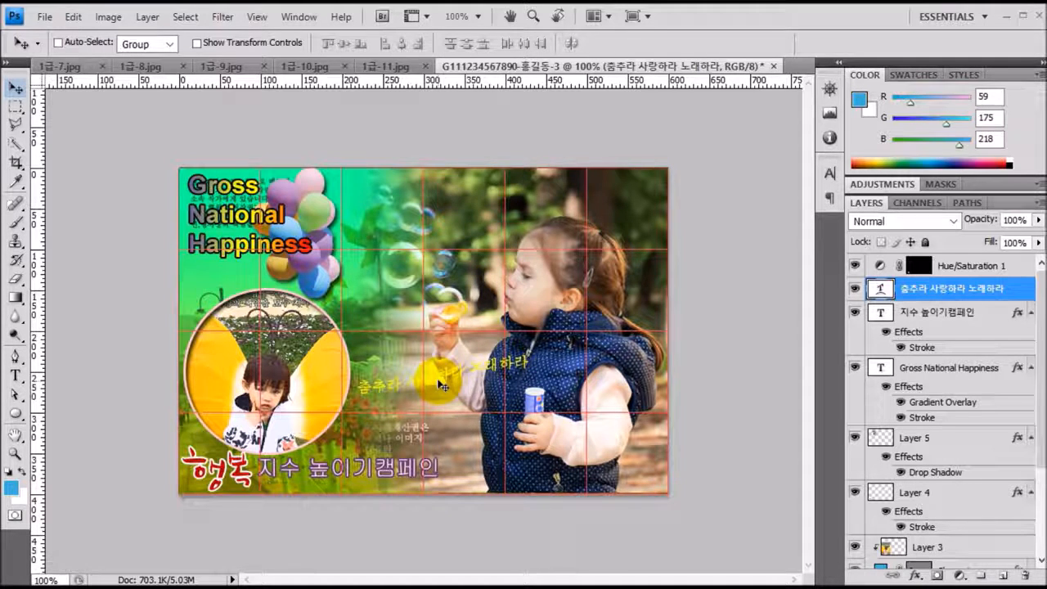
Add a 2 px outside Stroke in 336600 to the 춤추라 사랑하라 노래하라 text.
double_click(1025, 295)
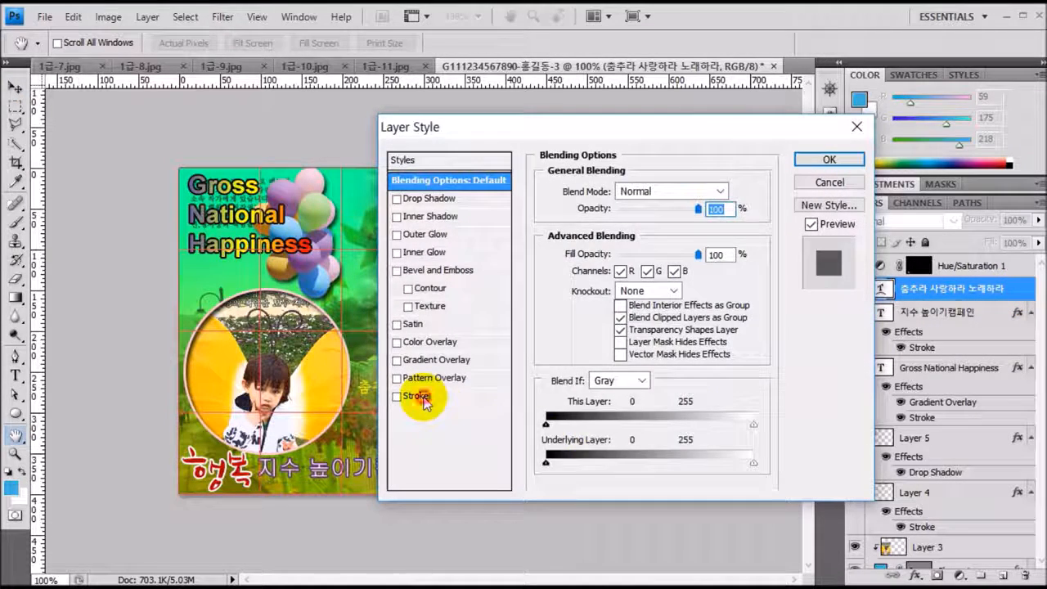
left_click(419, 396)
double_click(696, 190)
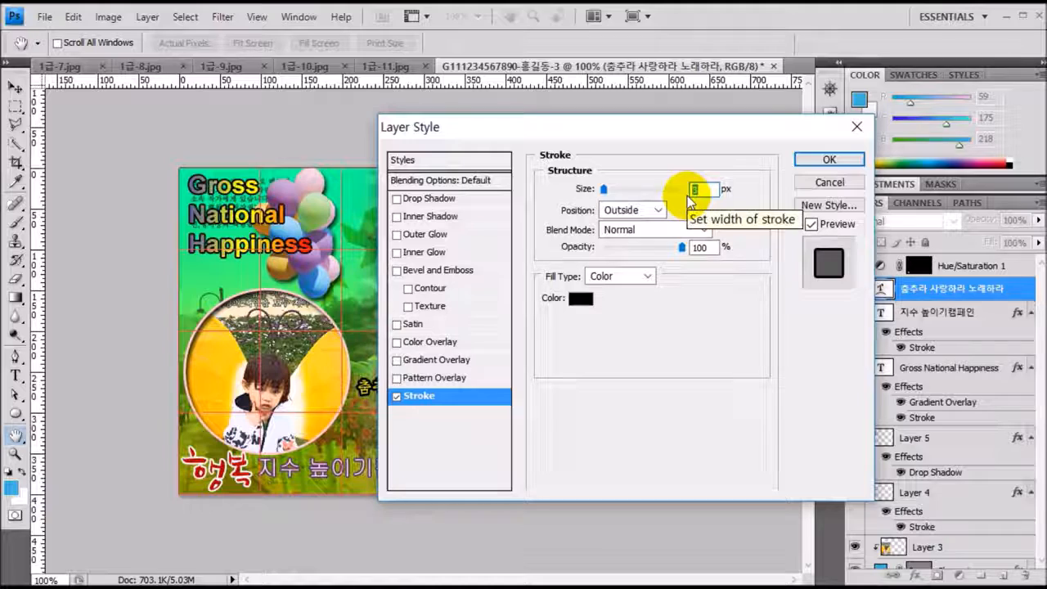
type("2")
left_click(584, 300)
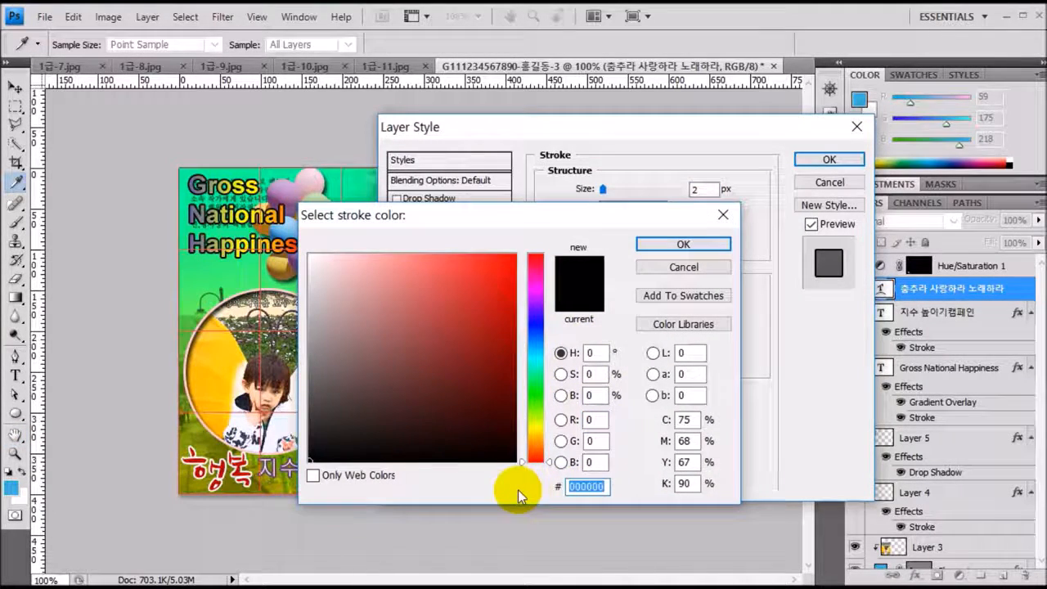
type("336600")
key("Return")
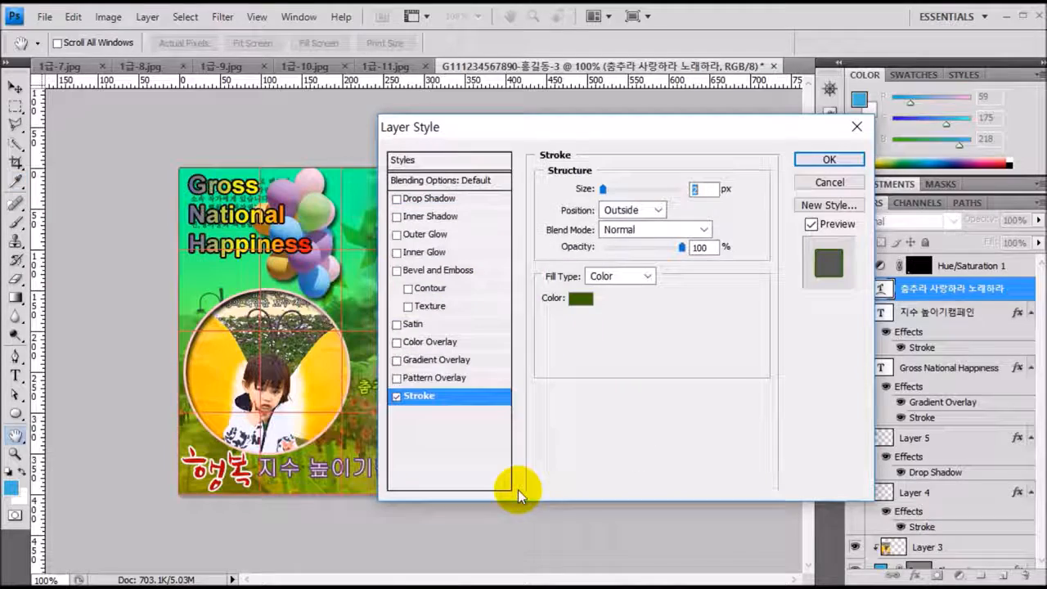
key("Return")
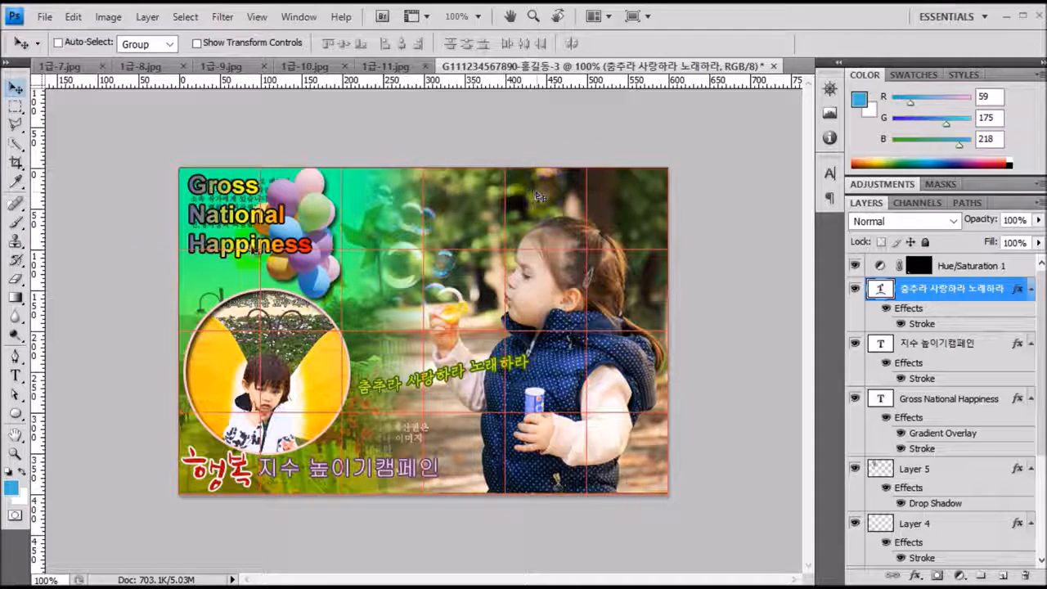
Start a horizontal text layer above the girl's head near the image's upper-right corner and set its font to 궁서, 20 pt.
left_click(21, 388)
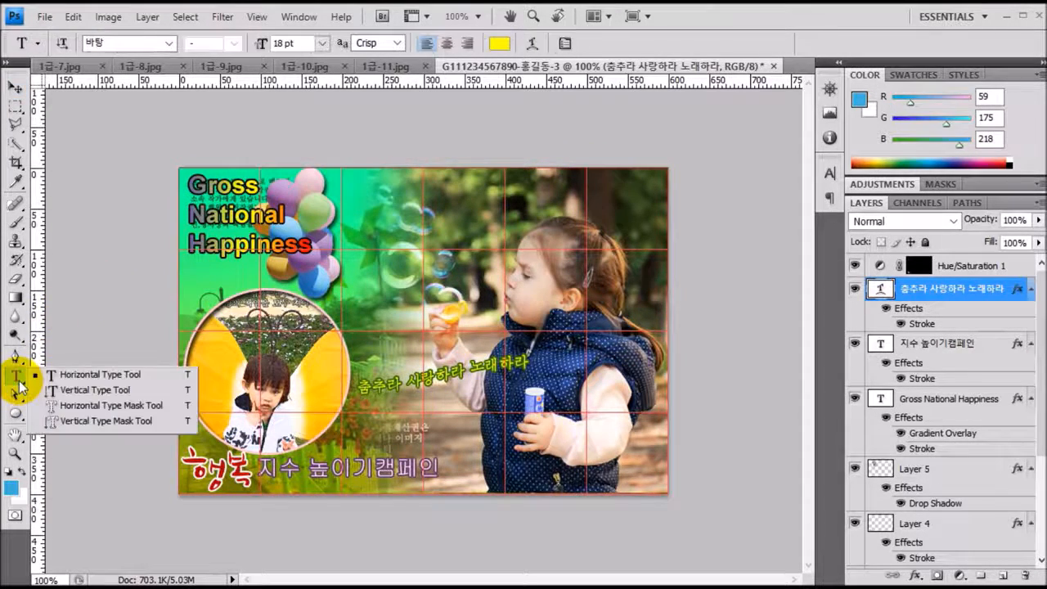
left_click(93, 374)
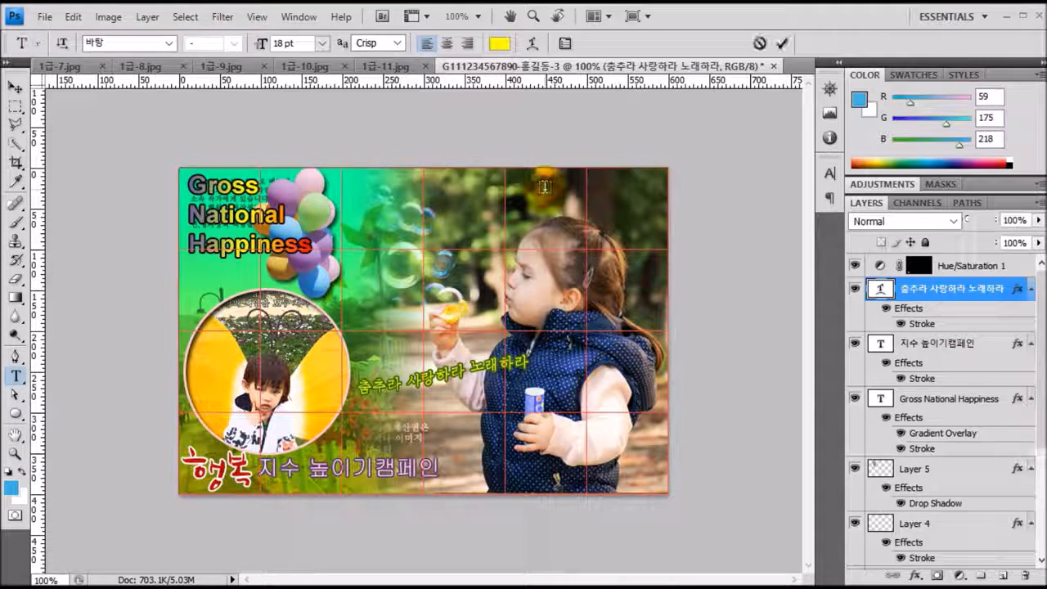
left_click(545, 186)
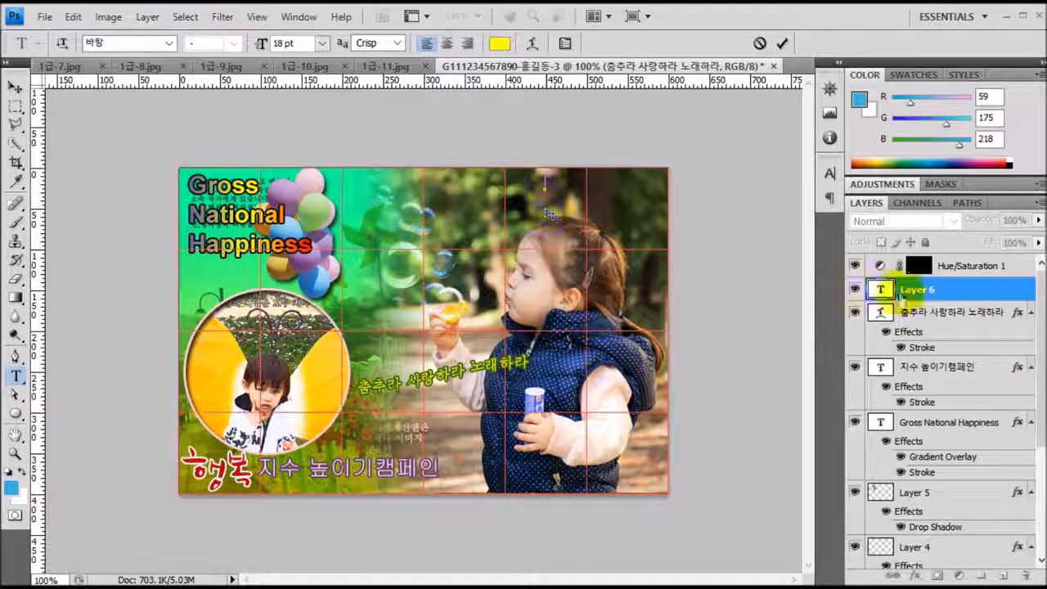
left_click(139, 43)
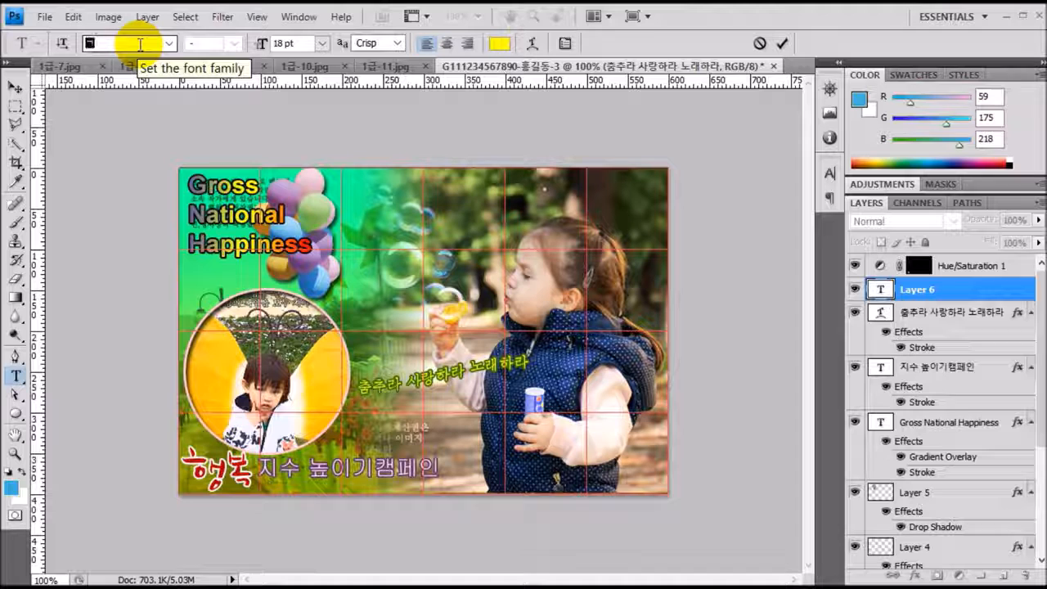
key("Return")
left_click(253, 45)
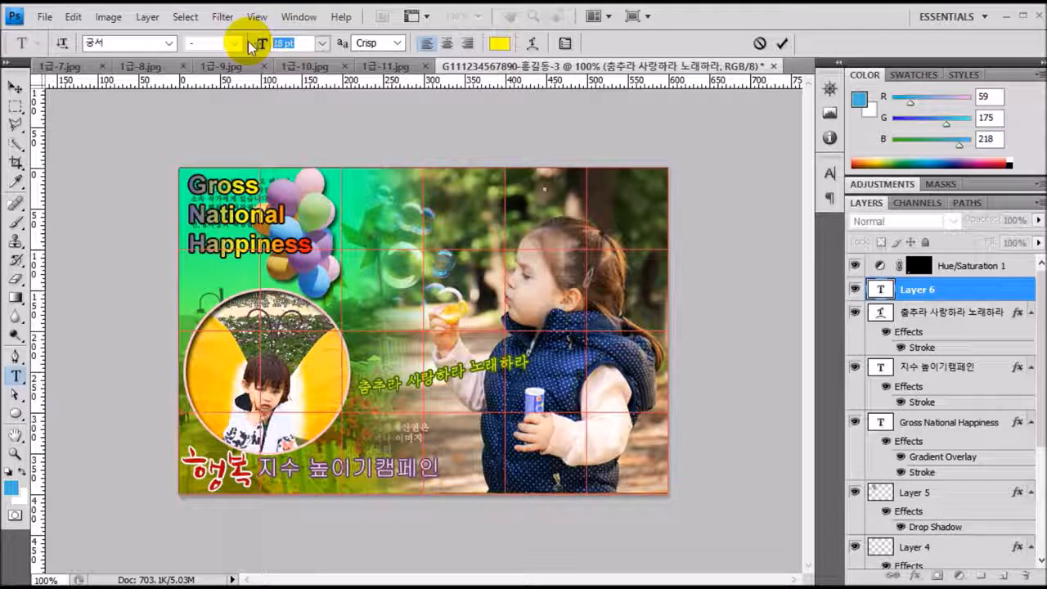
type("20")
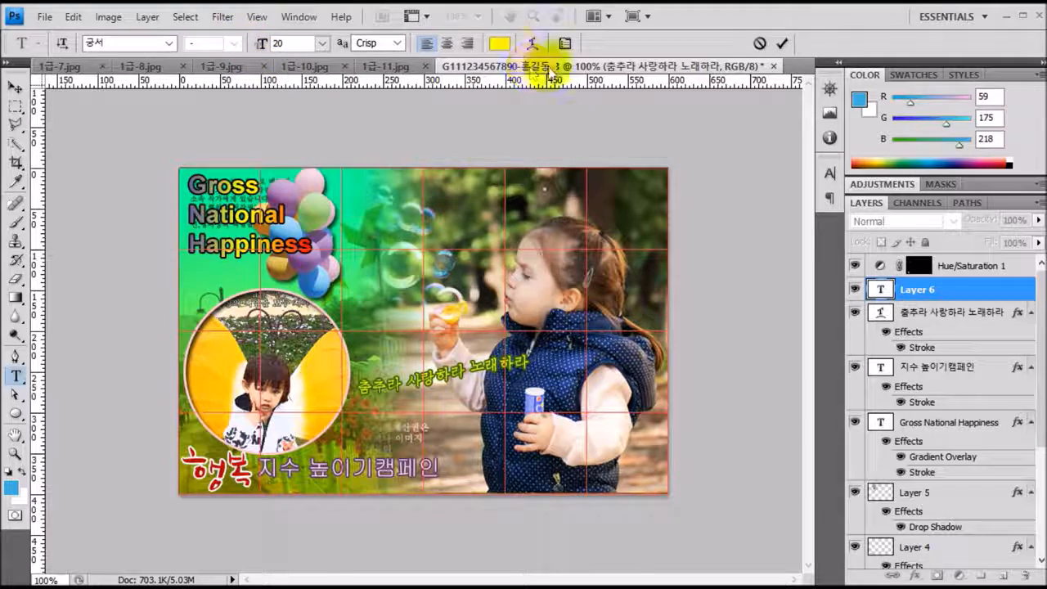
Set the text color to 66ffff and enter "Well - aging" above the girl's head.
left_click(501, 45)
left_click(577, 486)
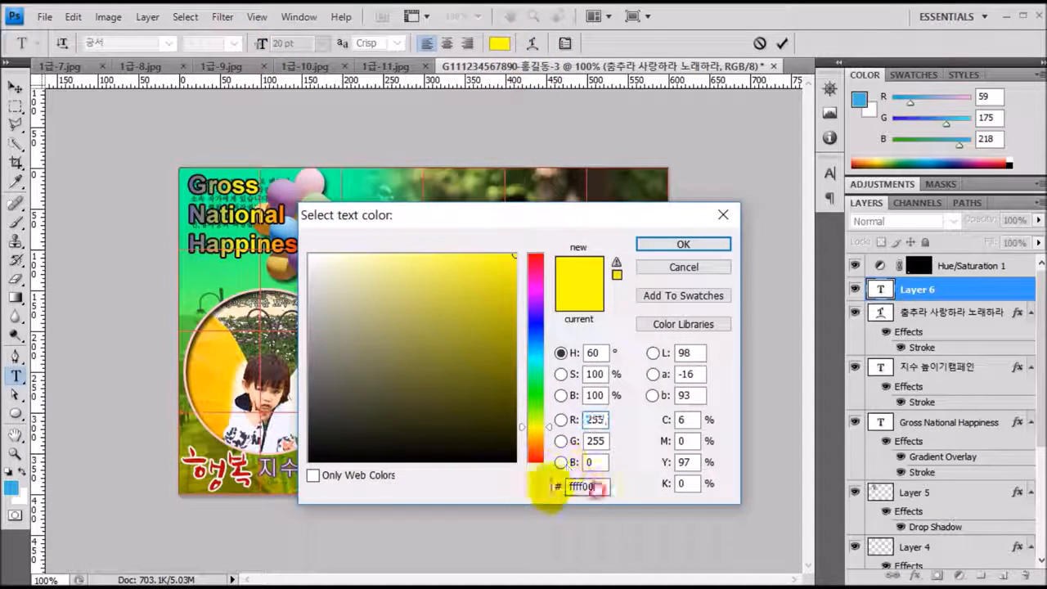
type("66")
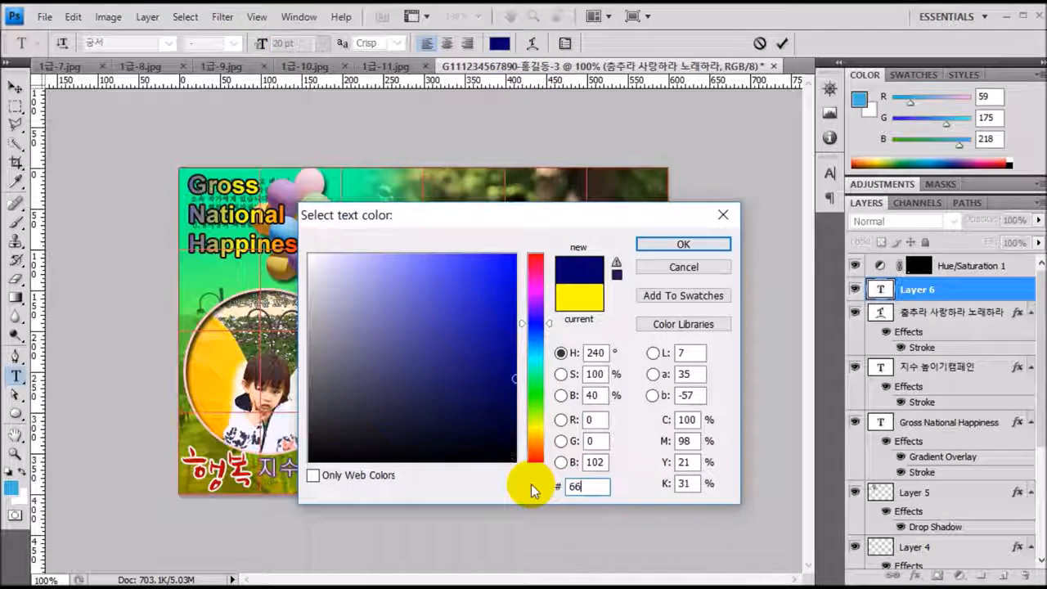
type("ffff")
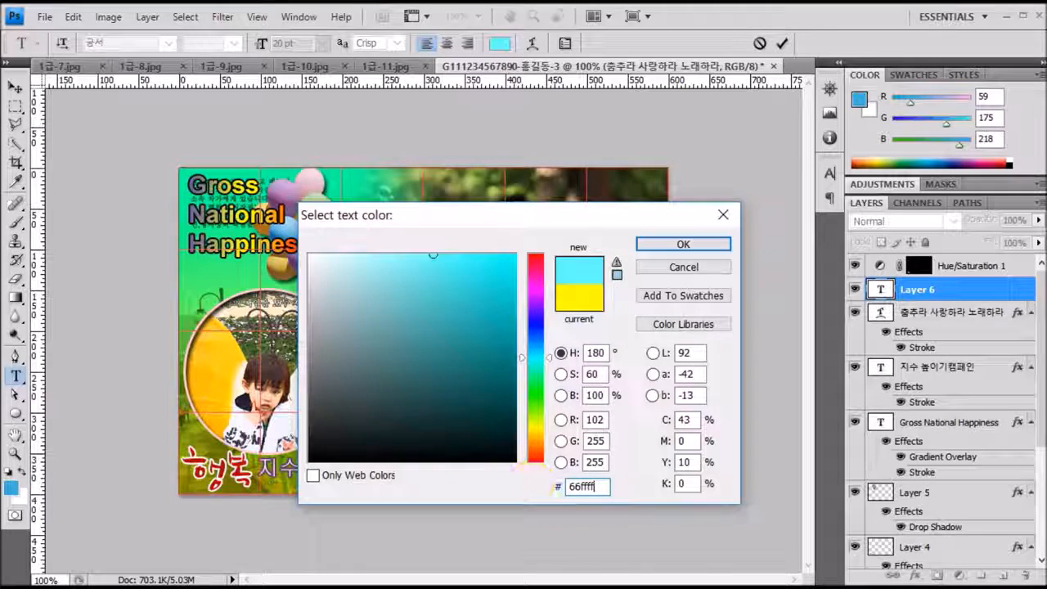
key("Return")
left_click(531, 491)
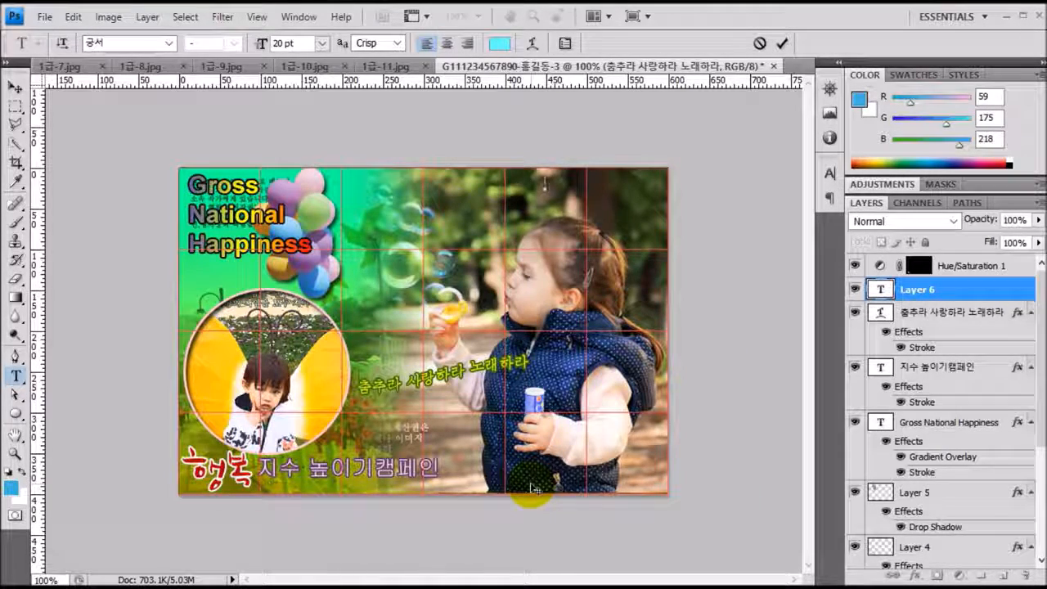
type("W ell- aging")
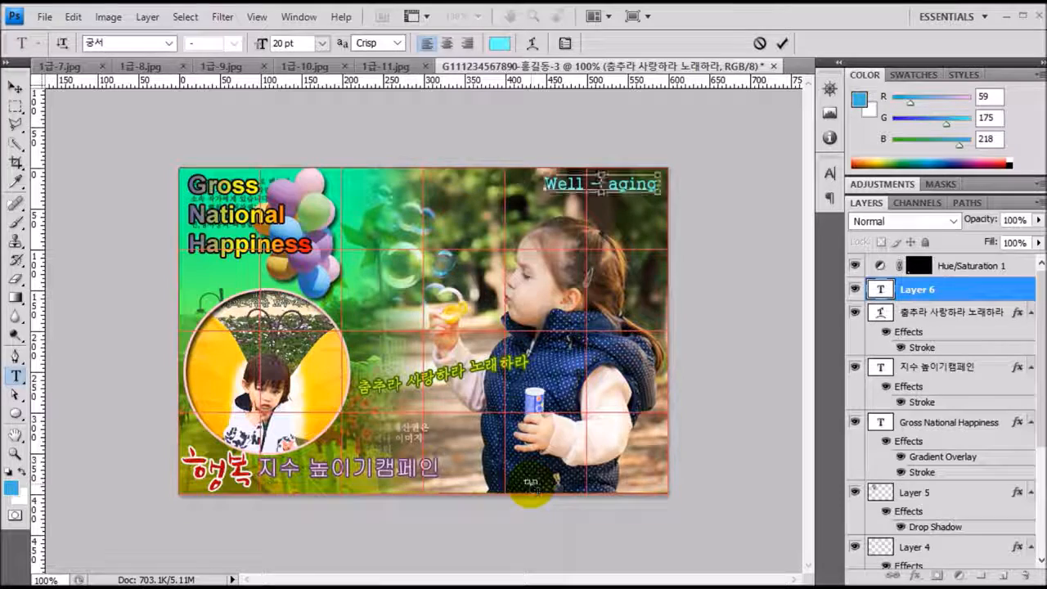
key("ctrl+Return")
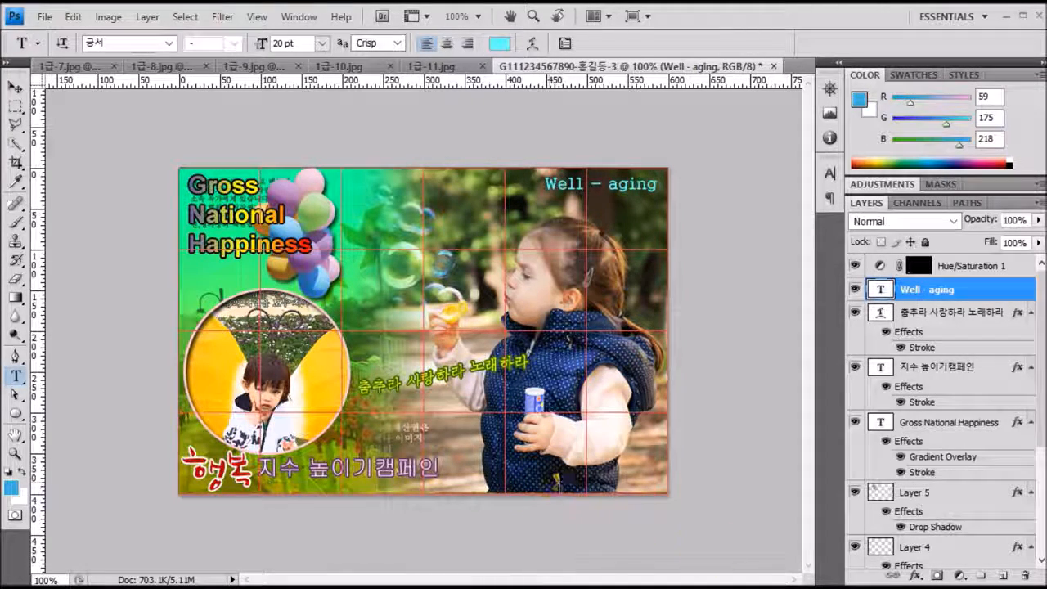
Add a Drop Shadow with the default settings to the Well - aging text.
double_click(1024, 296)
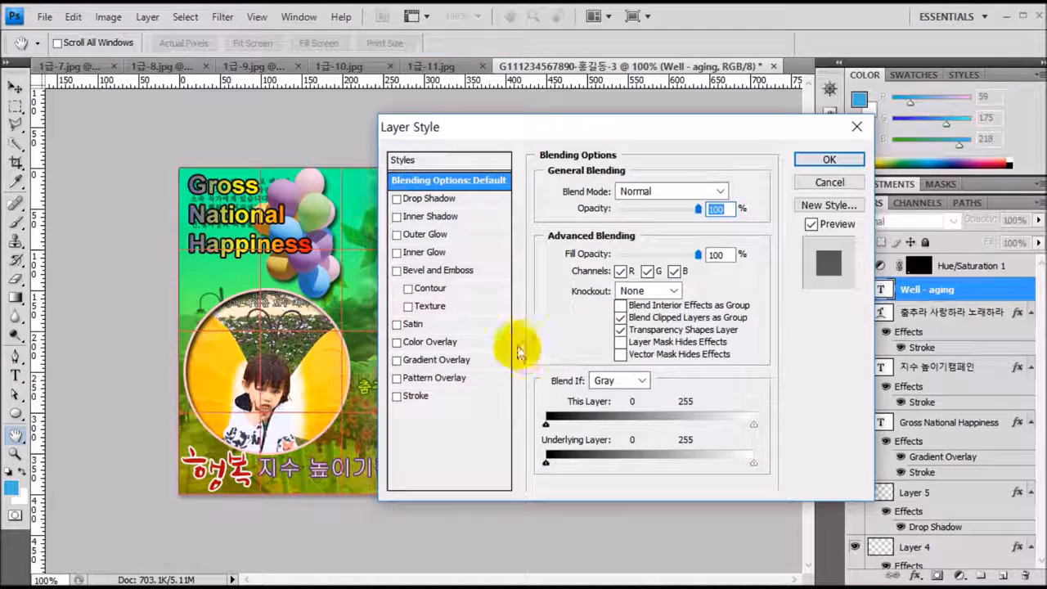
left_click(421, 199)
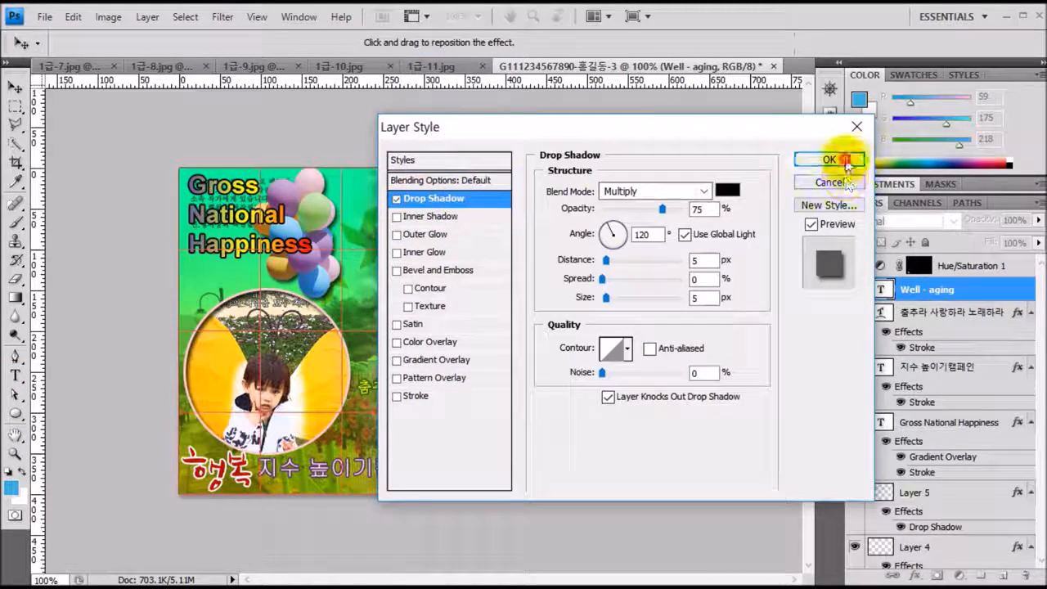
left_click(843, 159)
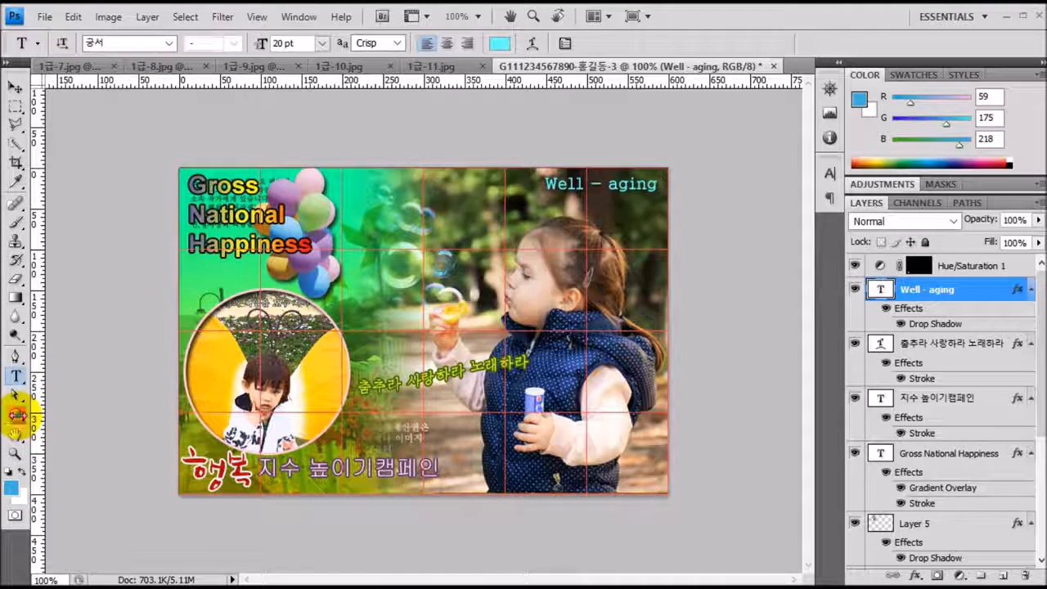
Draw the italic letter i information custom shape over the balloons, just beside the Gross National Happiness text.
left_click_drag(18, 418, 74, 489)
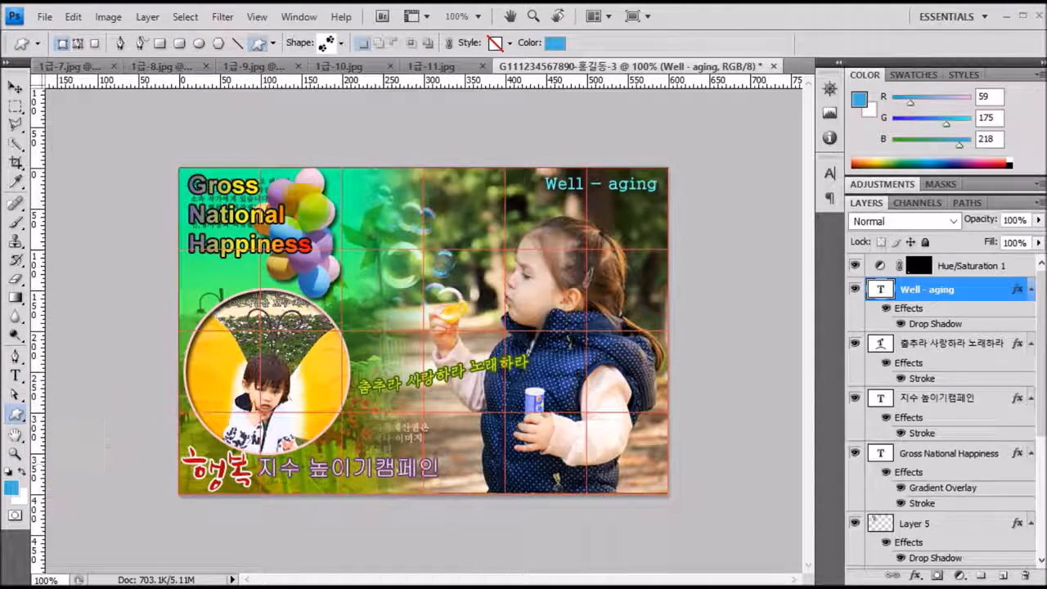
left_click(342, 44)
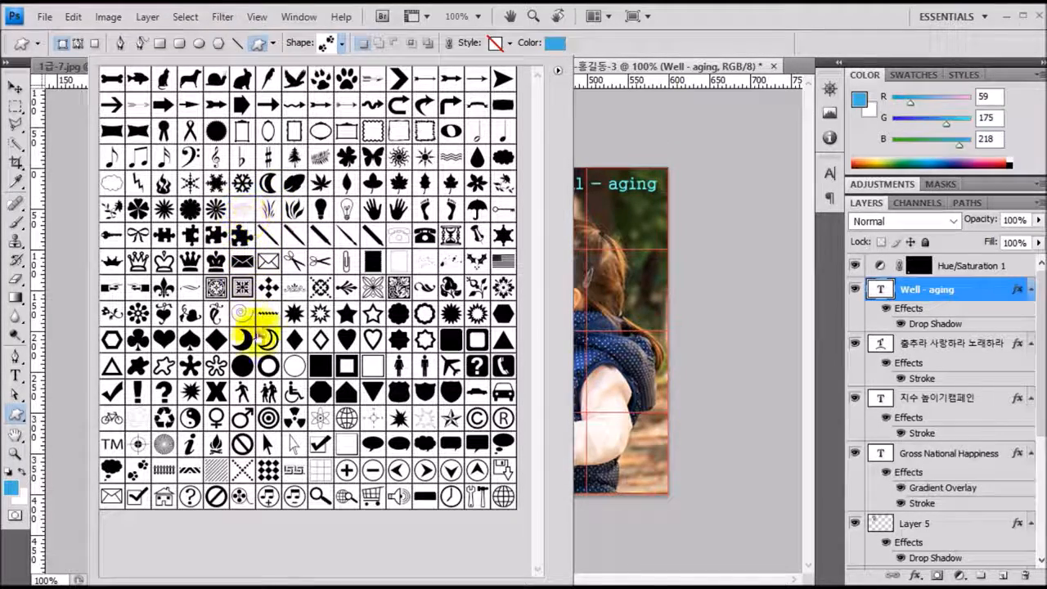
left_click(190, 444)
left_click(190, 444)
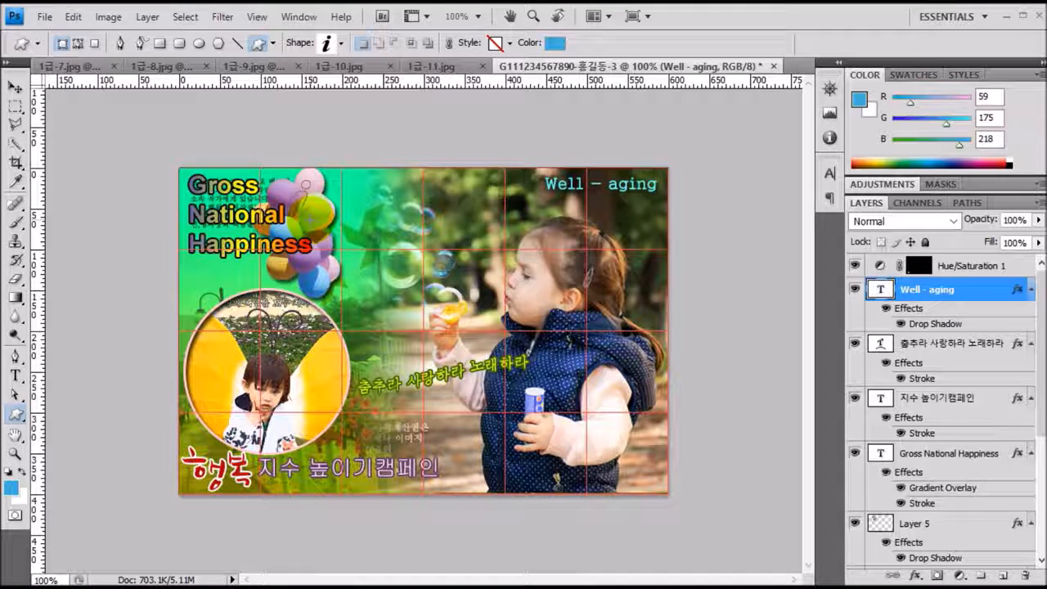
left_click_drag(302, 188, 355, 217)
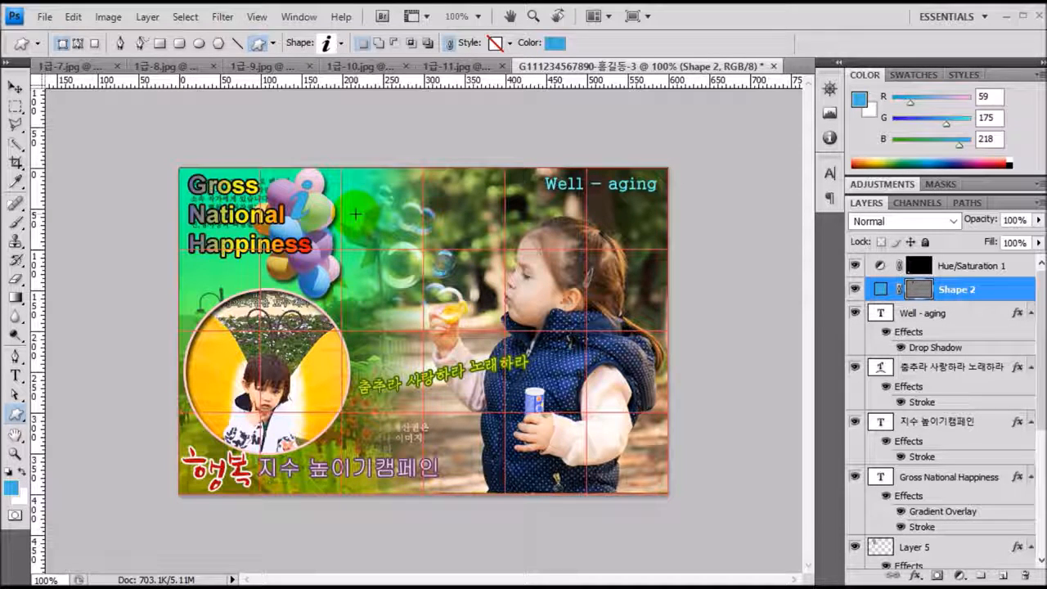
left_click_drag(356, 214, 357, 214)
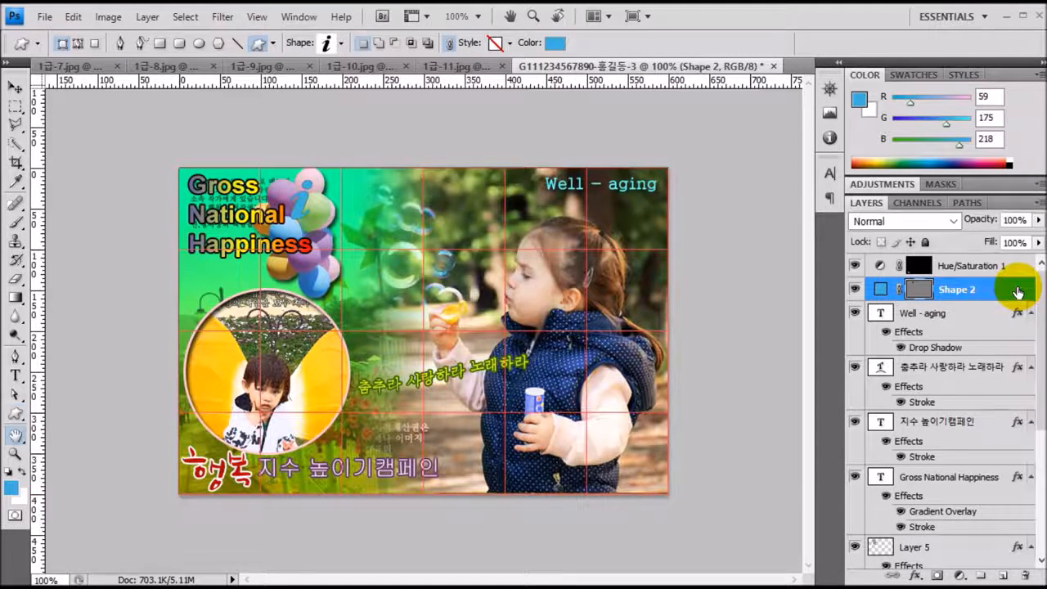
Add a Gradient Overlay to the i shape and set the gradient's starting color stop to white.
double_click(1018, 292)
left_click(442, 360)
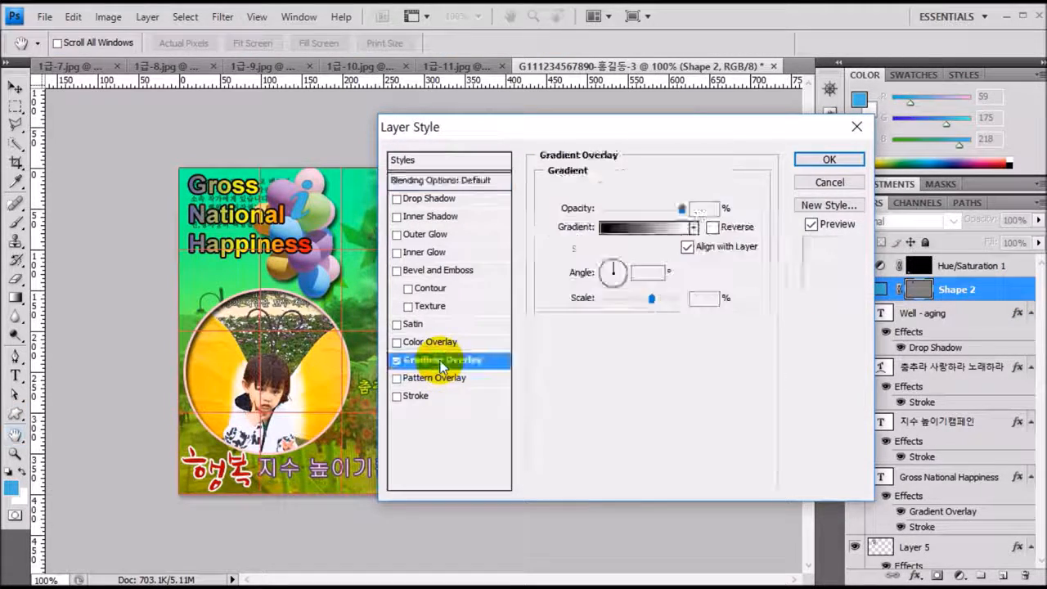
left_click(626, 227)
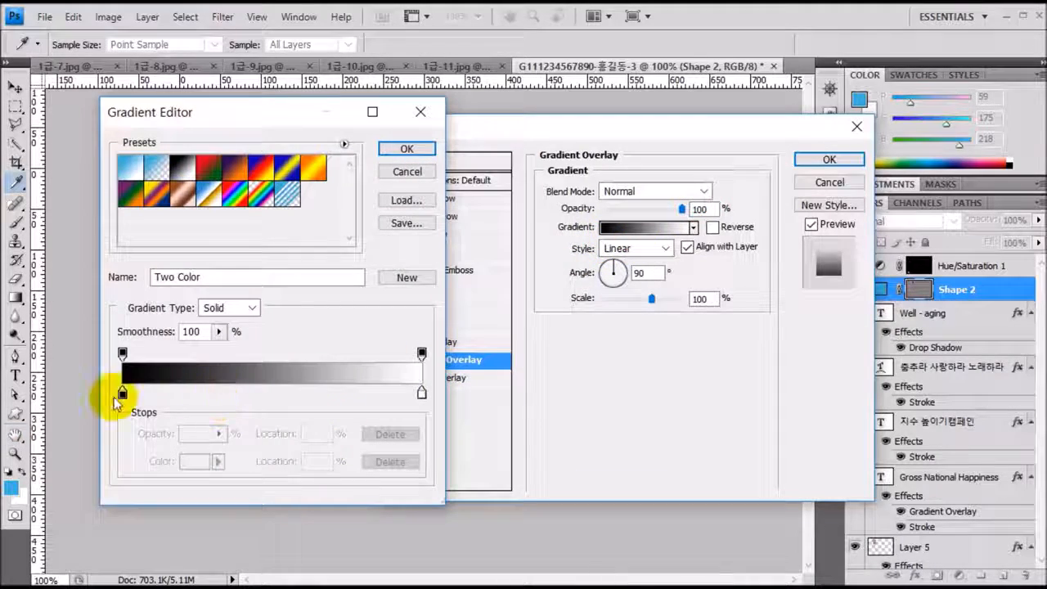
left_click(123, 393)
left_click(194, 462)
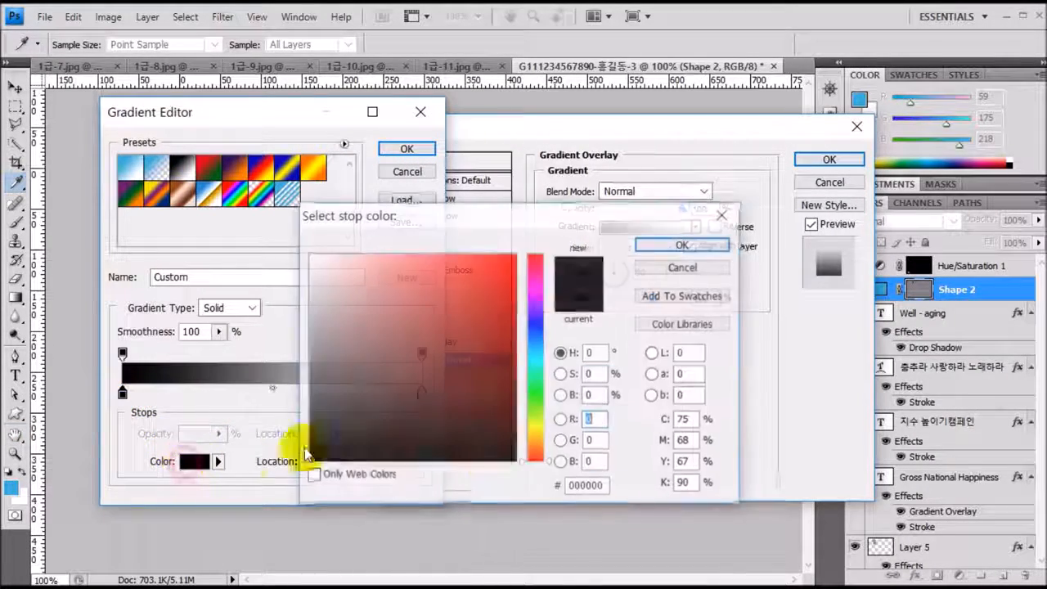
left_click(585, 486)
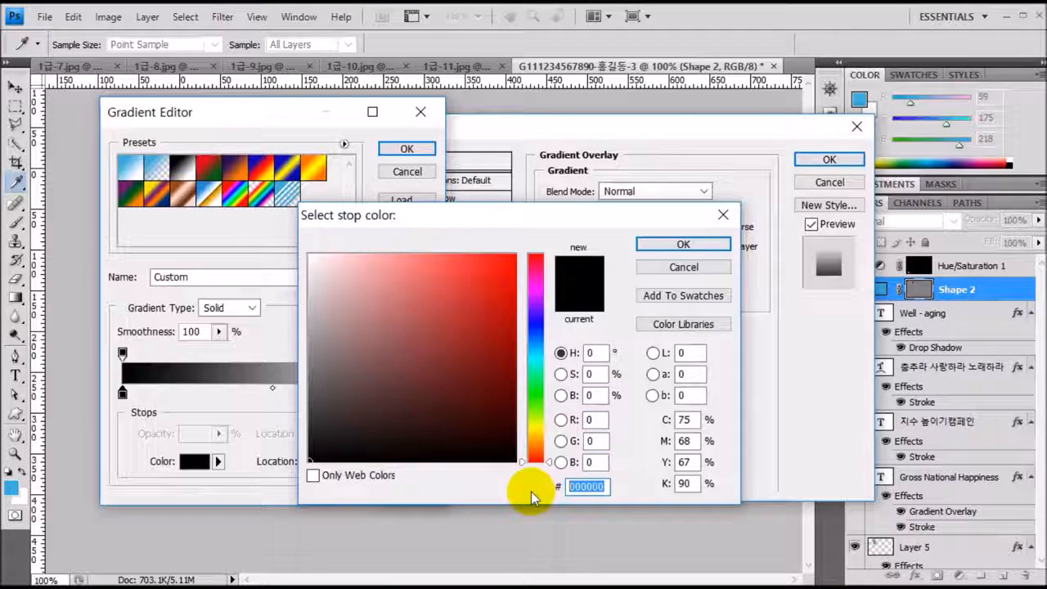
type("00ffff")
key("Return")
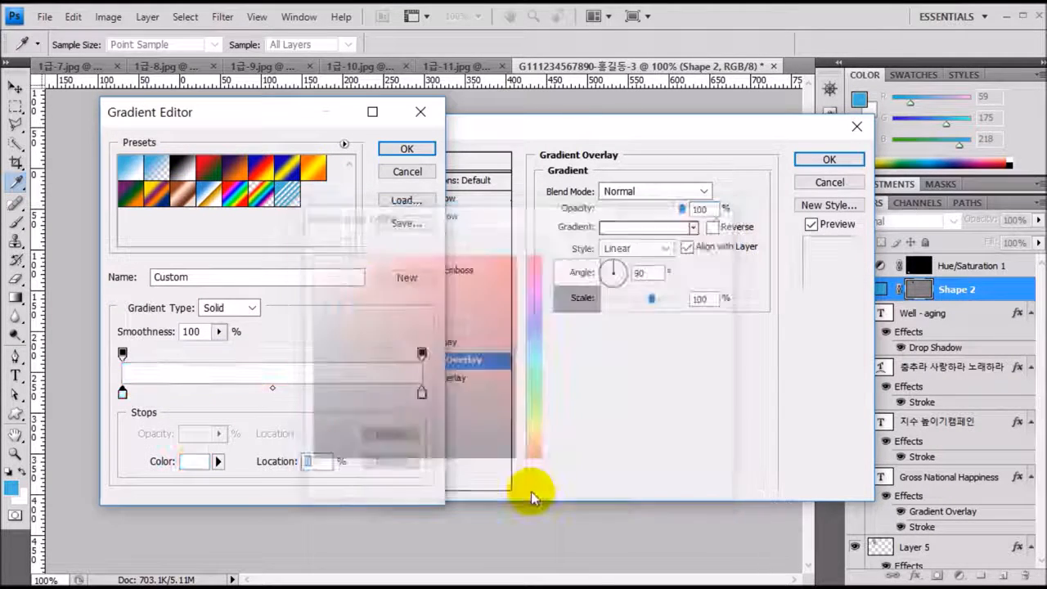
Set the ending color stop of the i shape's gradient to 000000 and accept the gradient.
left_click(422, 393)
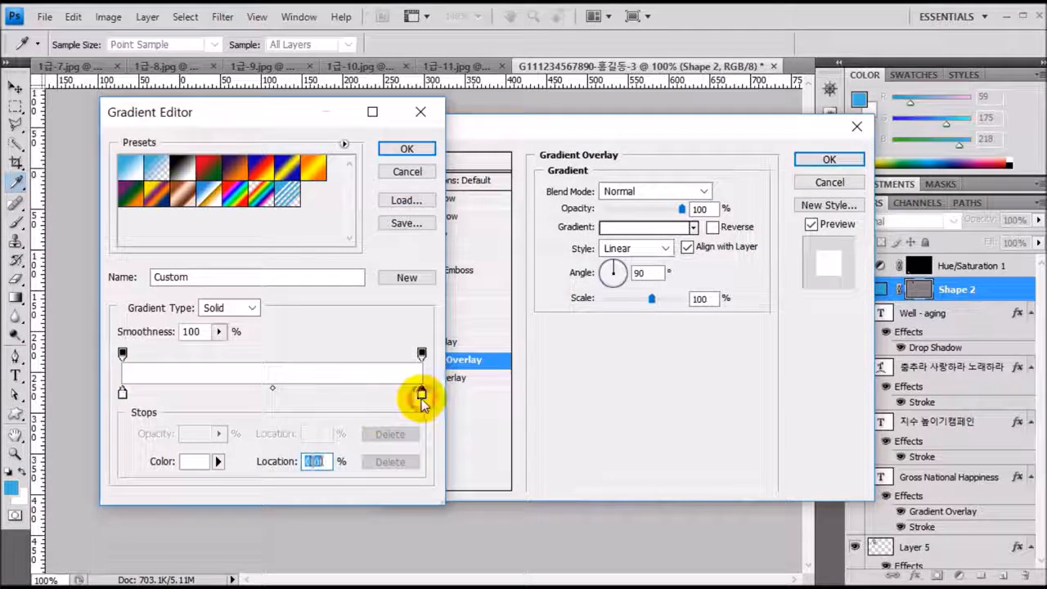
left_click(193, 460)
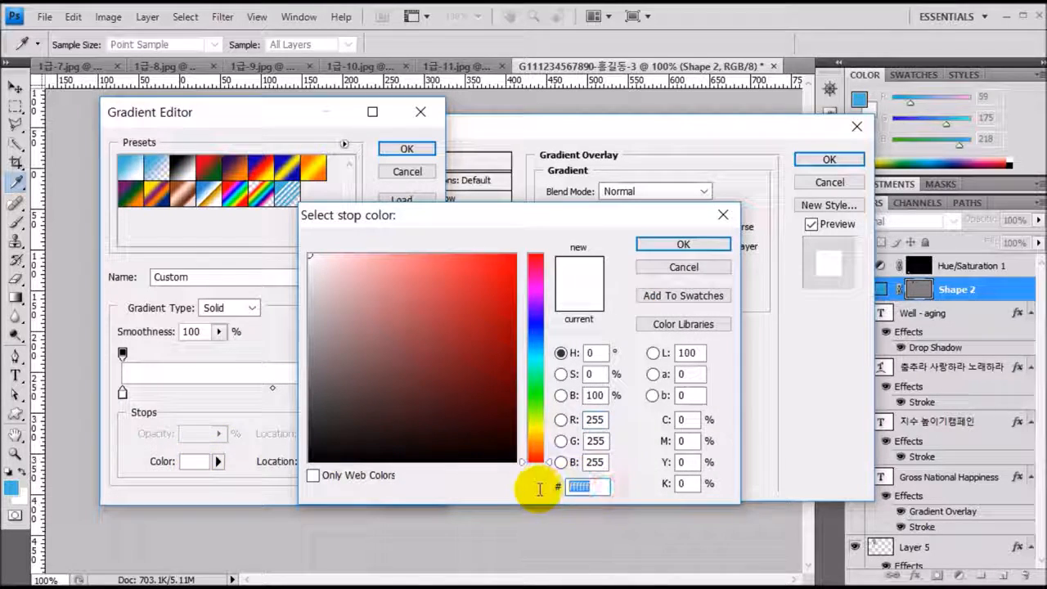
type("000000")
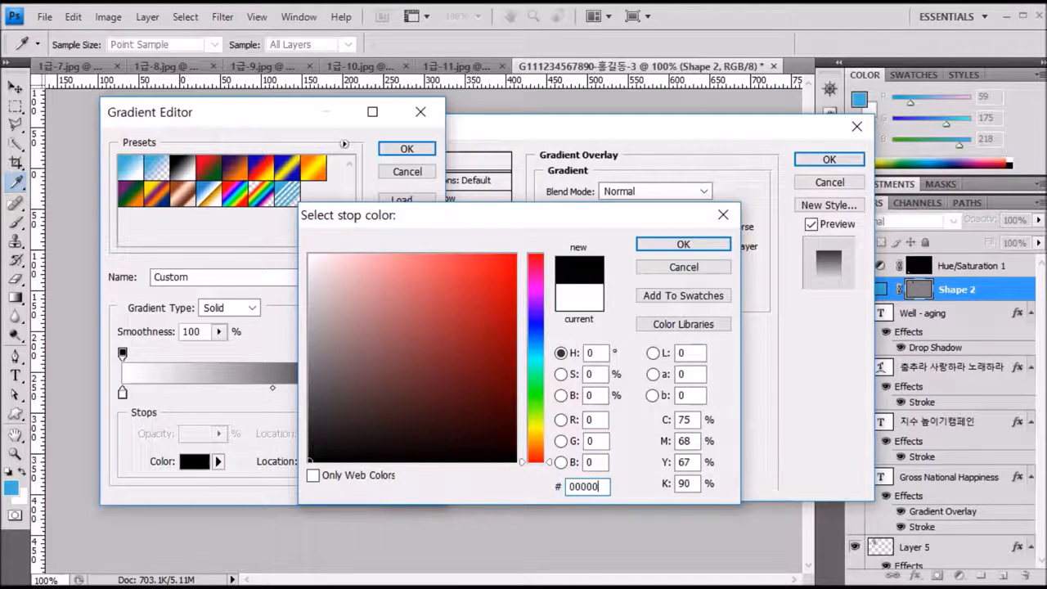
key("Return")
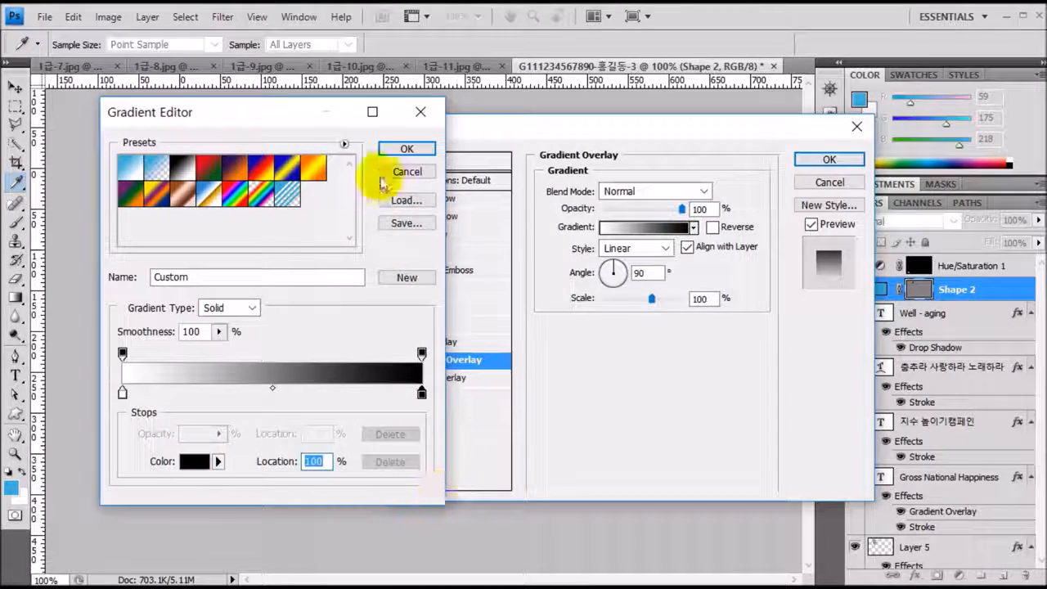
left_click(393, 156)
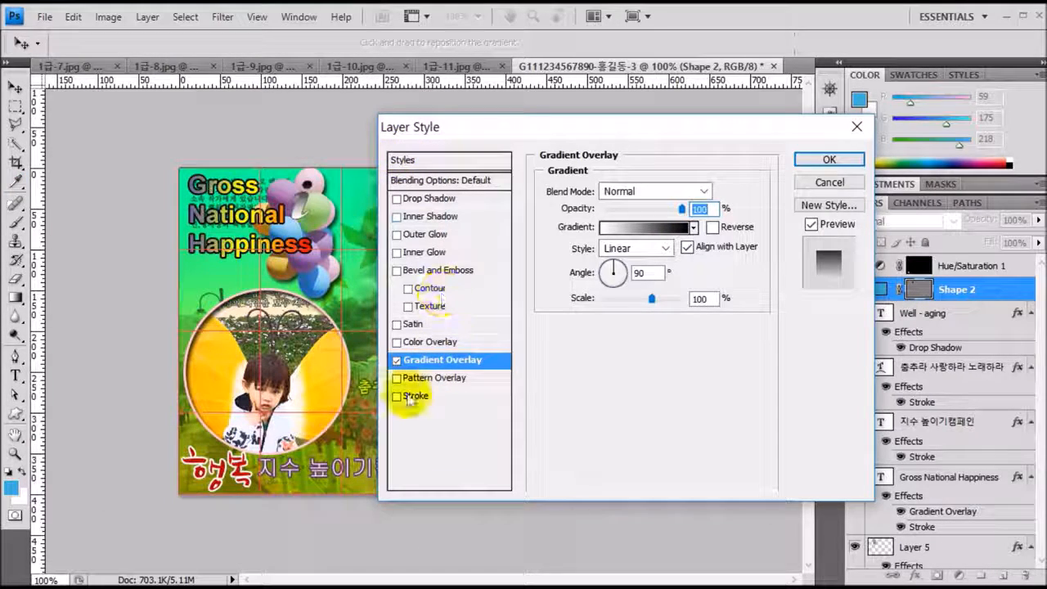
Add a 2 px outside Stroke in ffffff to the i shape and apply the layer style.
left_click(409, 399)
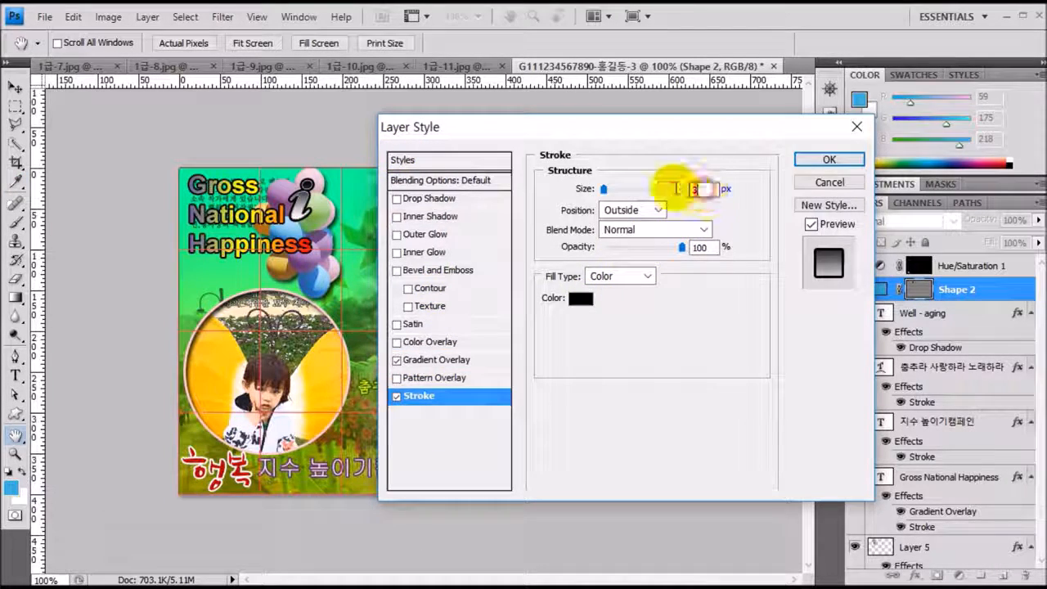
type("2")
left_click(579, 300)
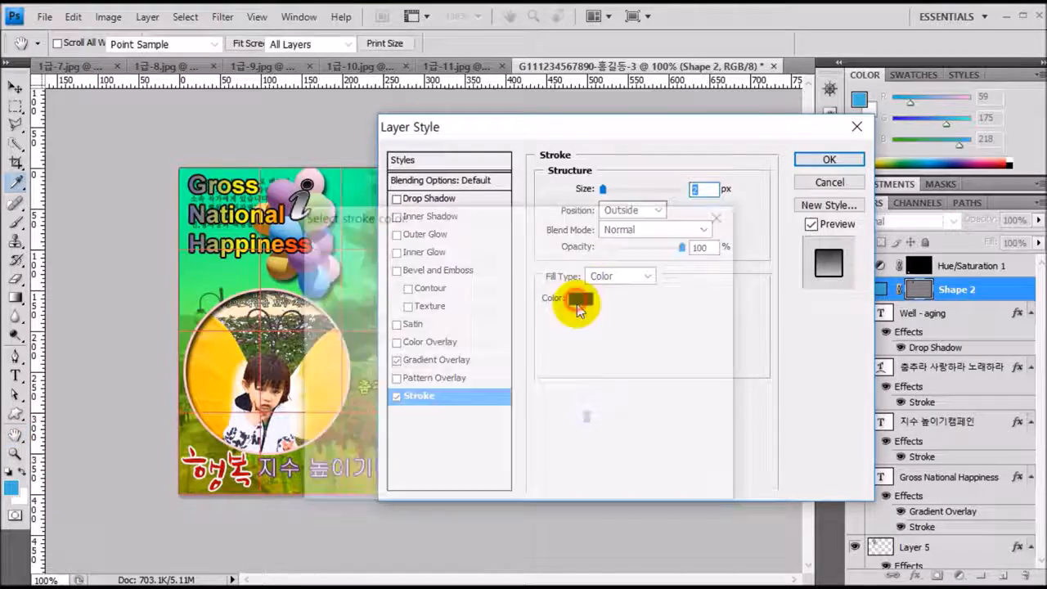
double_click(585, 486)
type("ff")
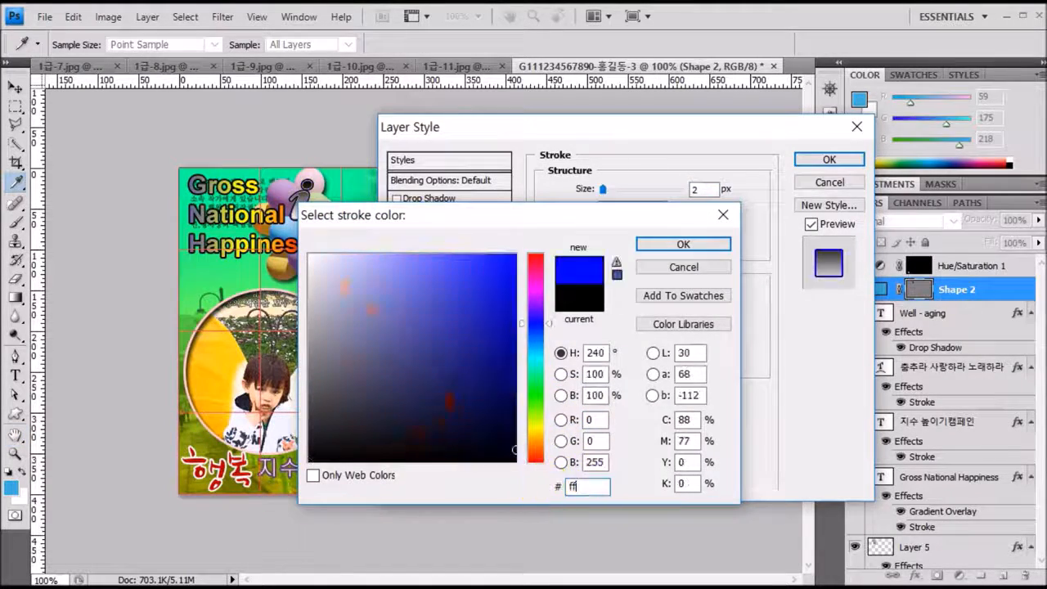
type("ffff")
left_click(685, 246)
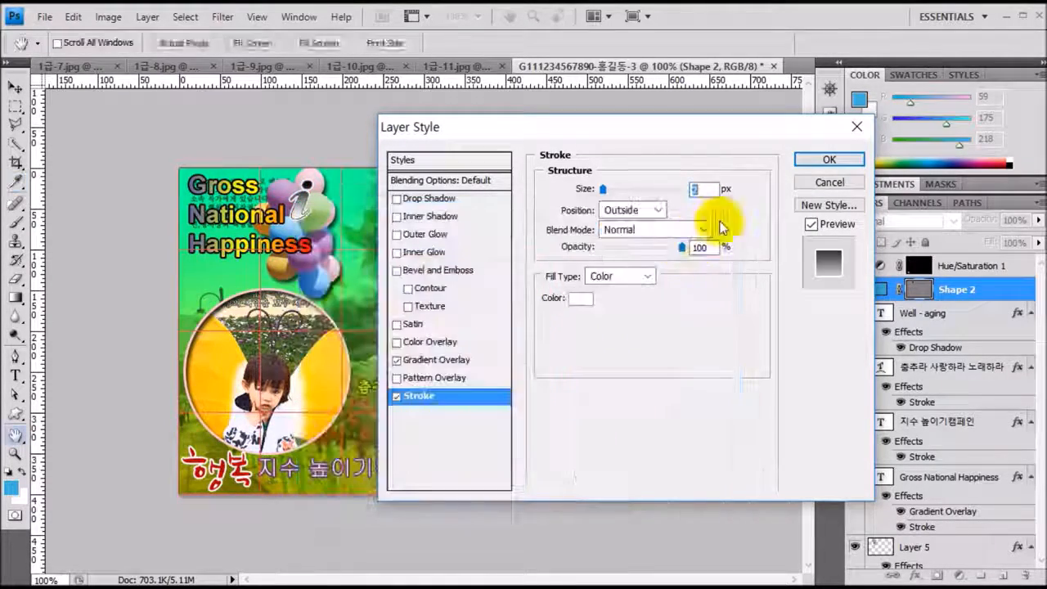
left_click(827, 160)
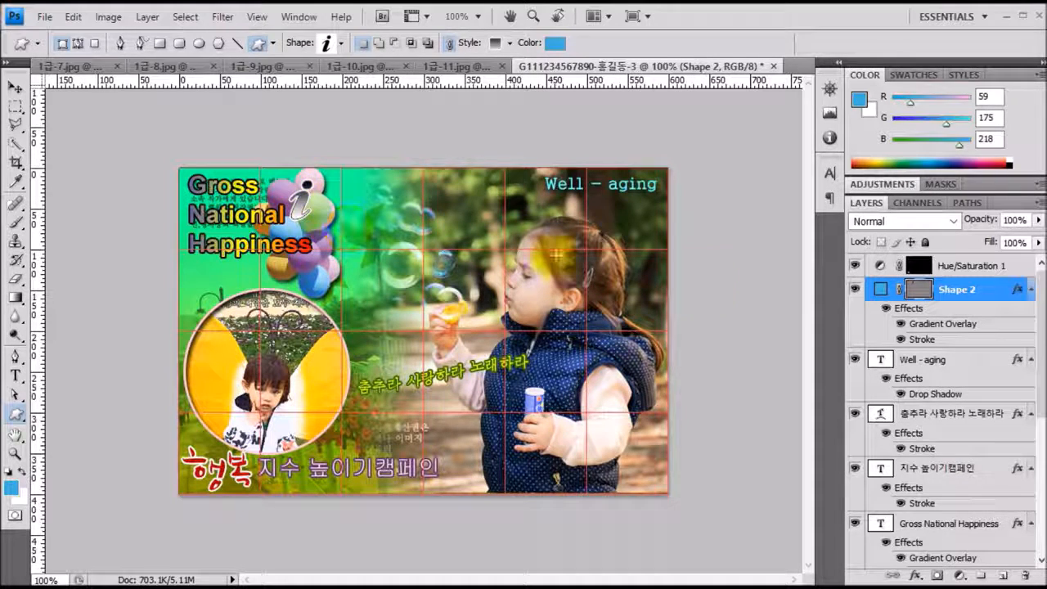
Reverse the direction of the i shape's Gradient Overlay.
double_click(952, 326)
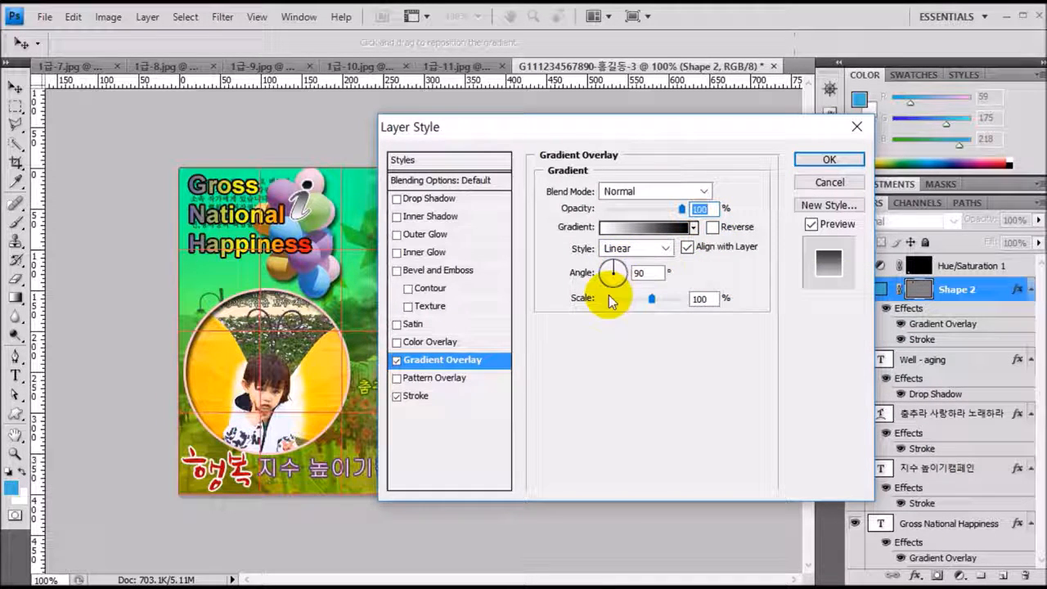
left_click(713, 229)
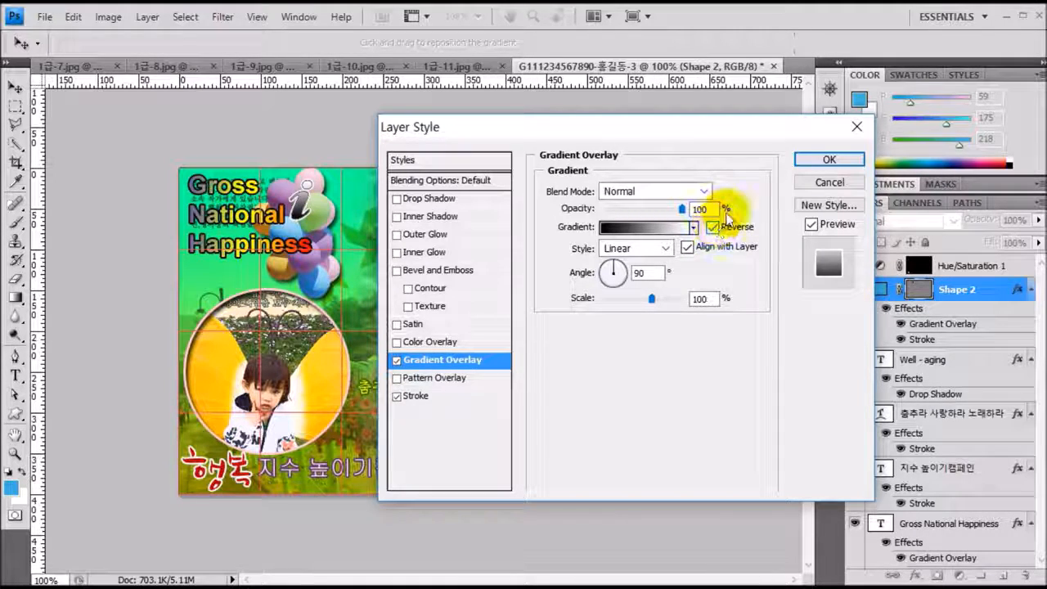
left_click(829, 161)
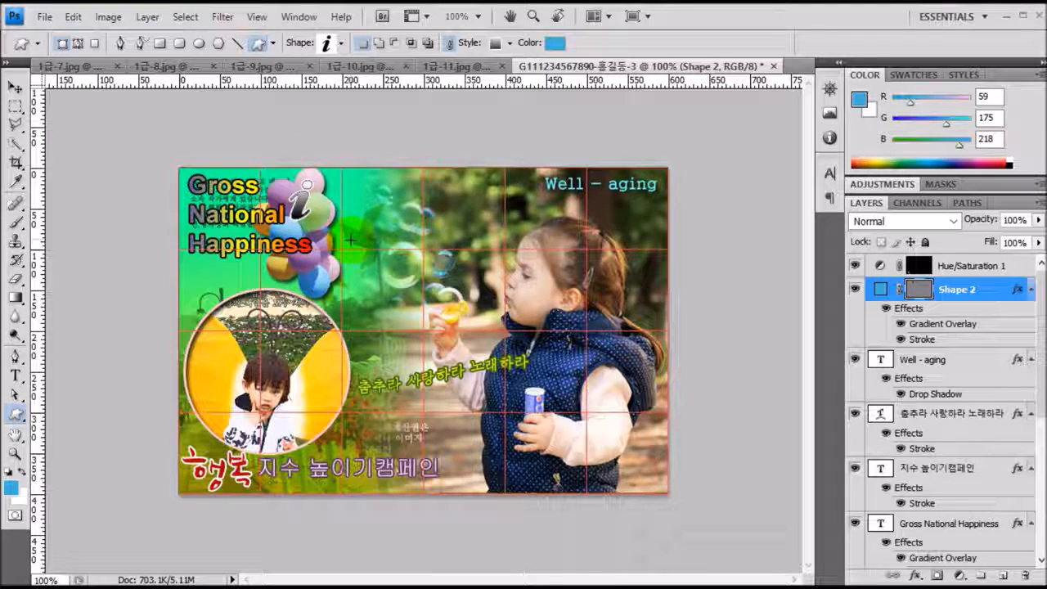
Draw the waves custom shape just above the 춤추라 사랑하라 노래하라 text and reset its style to Default Style (None).
left_click(343, 44)
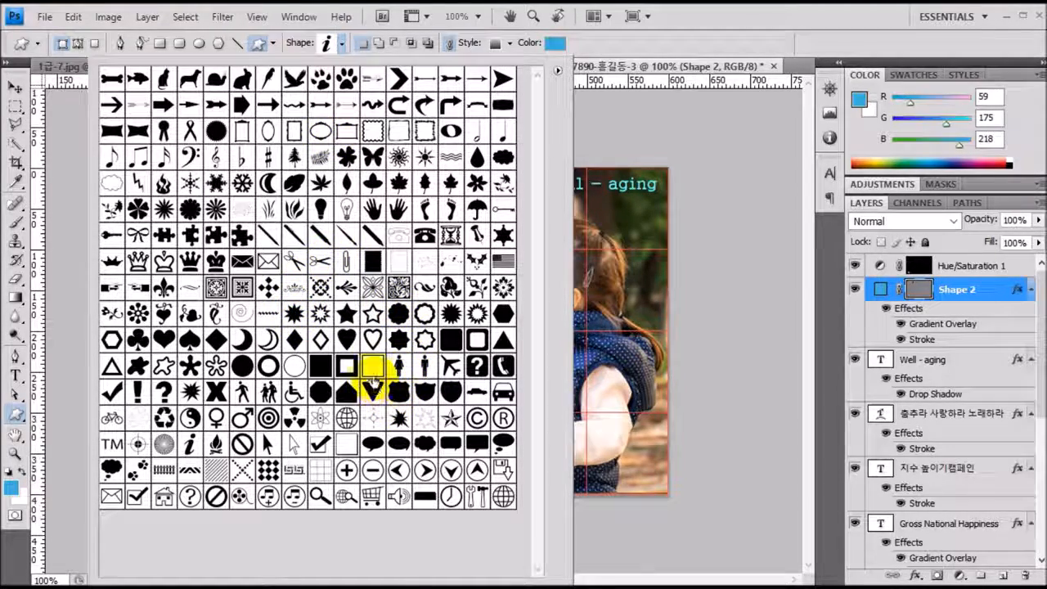
double_click(450, 160)
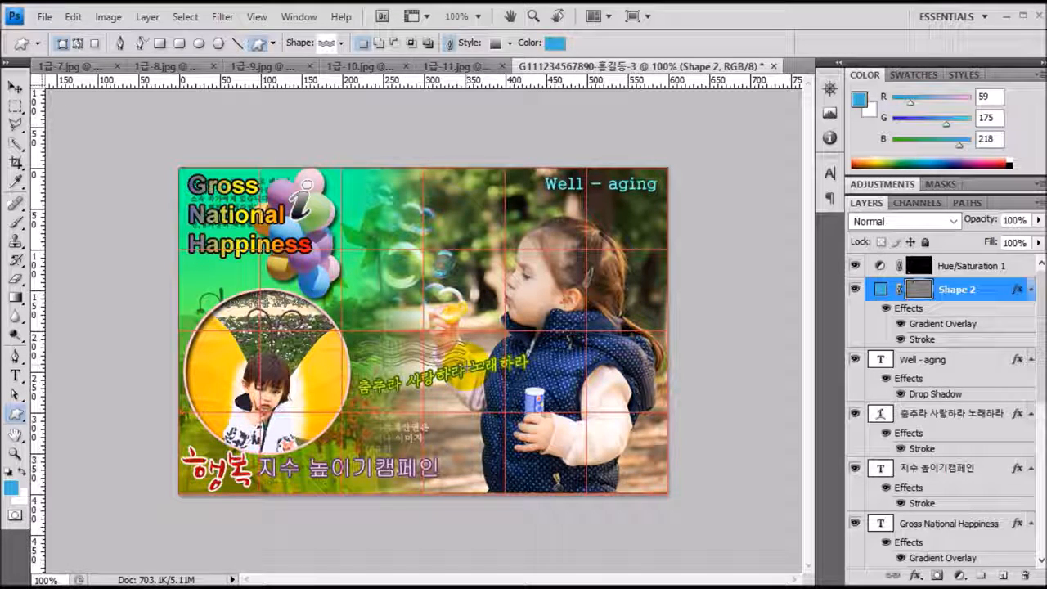
left_click_drag(459, 358, 468, 367)
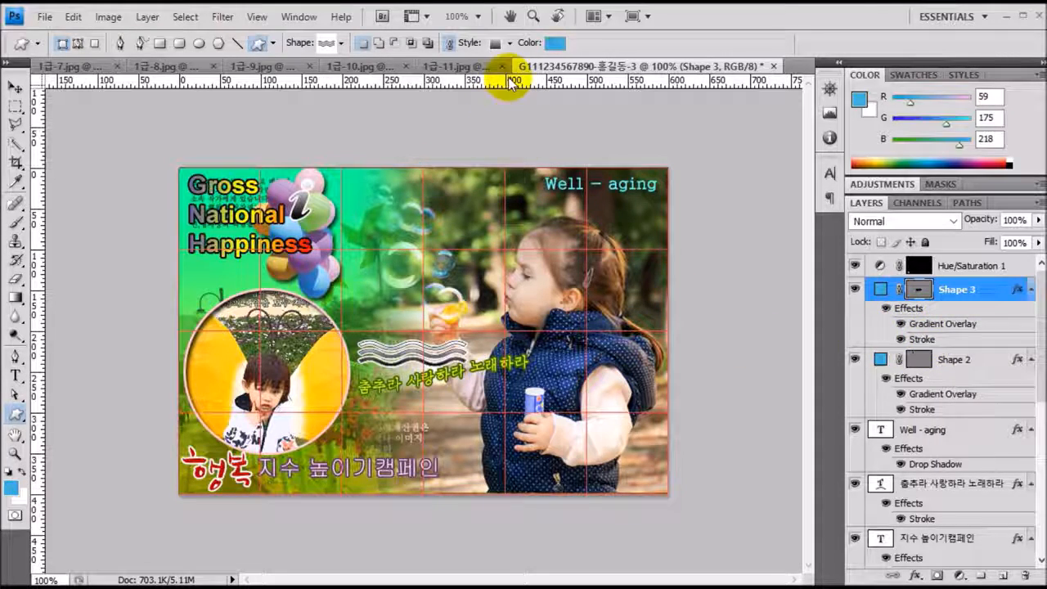
left_click(510, 47)
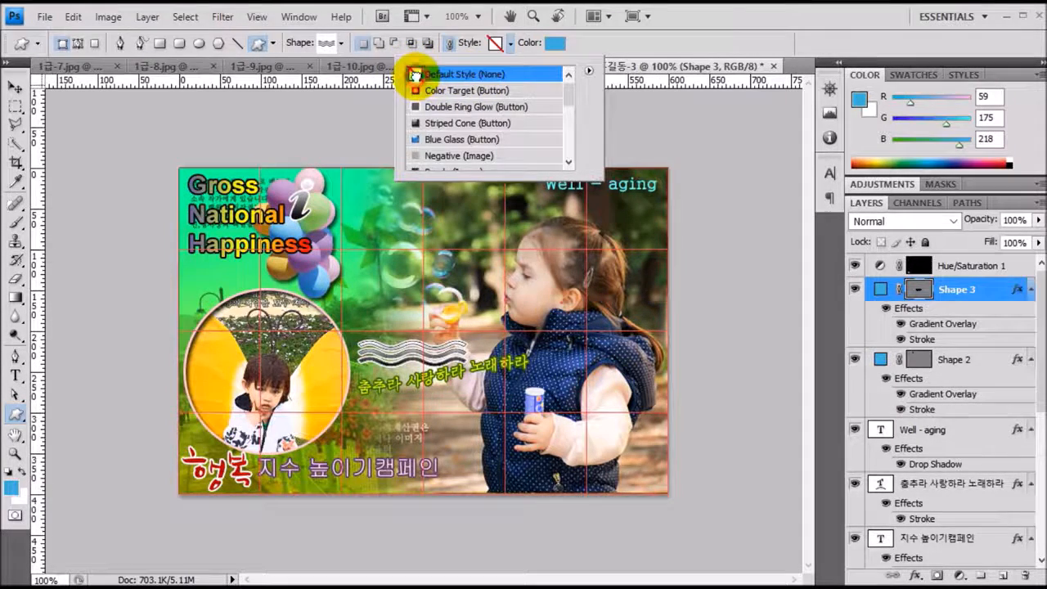
left_click(415, 78)
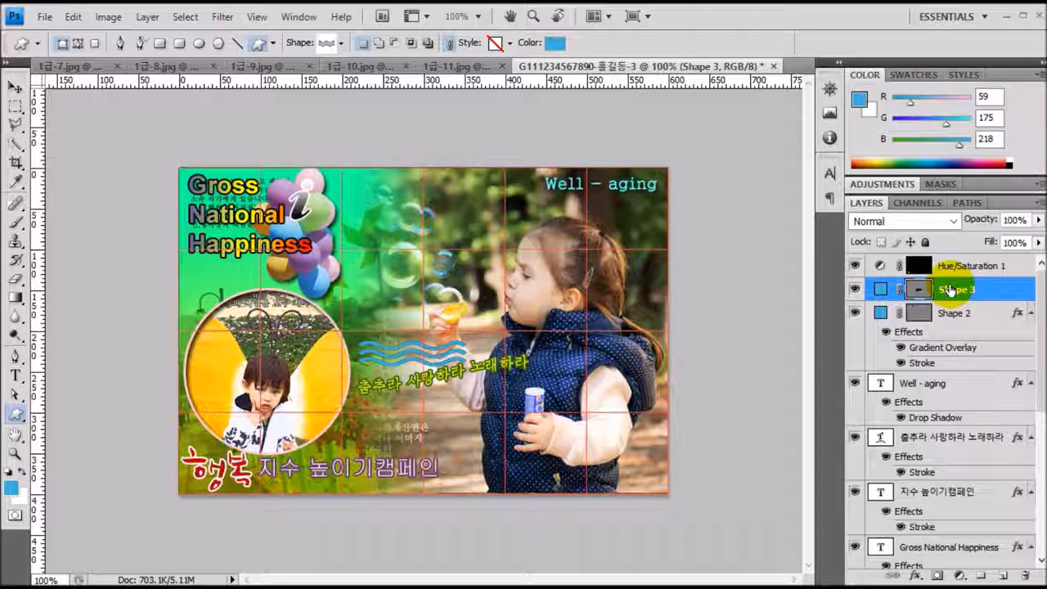
Set the wave shape's fill color to ccffff.
double_click(882, 292)
left_click(589, 486)
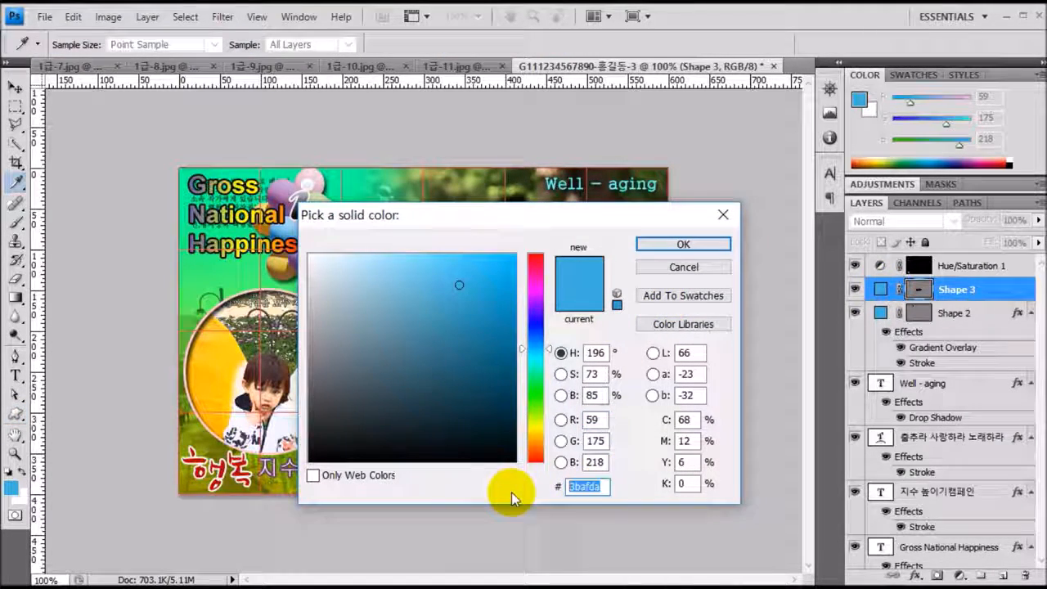
type("ccffff")
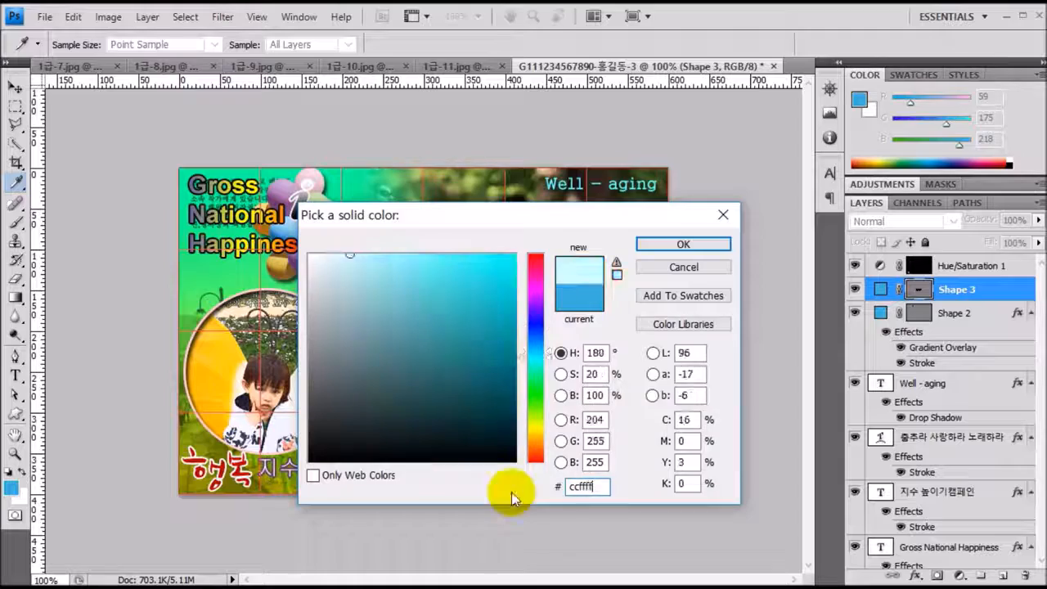
key("Return")
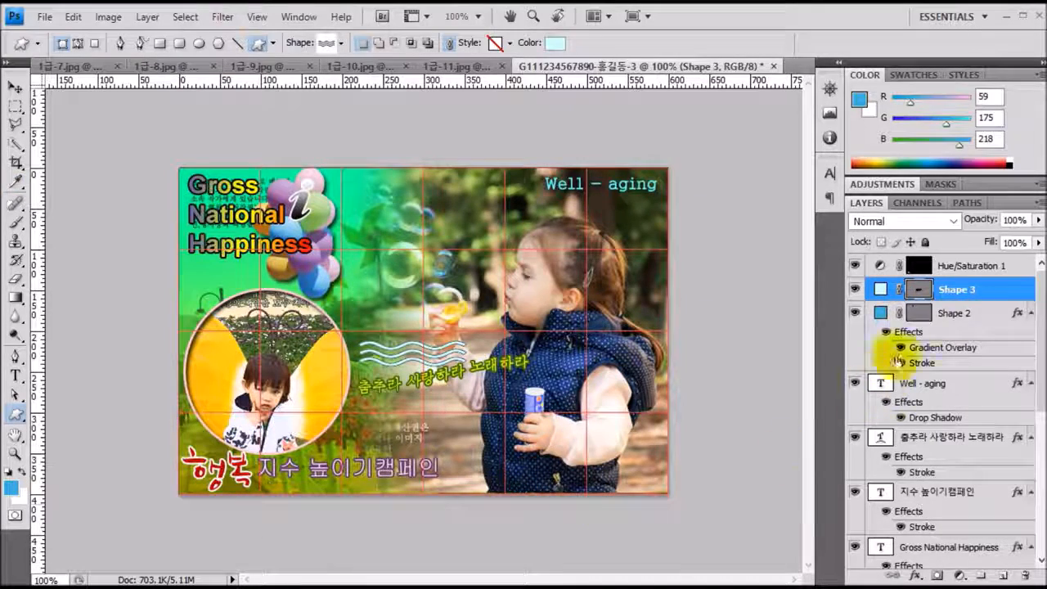
Add a Drop Shadow with the default settings to the wave shape and set its layer opacity to 70%.
double_click(1006, 292)
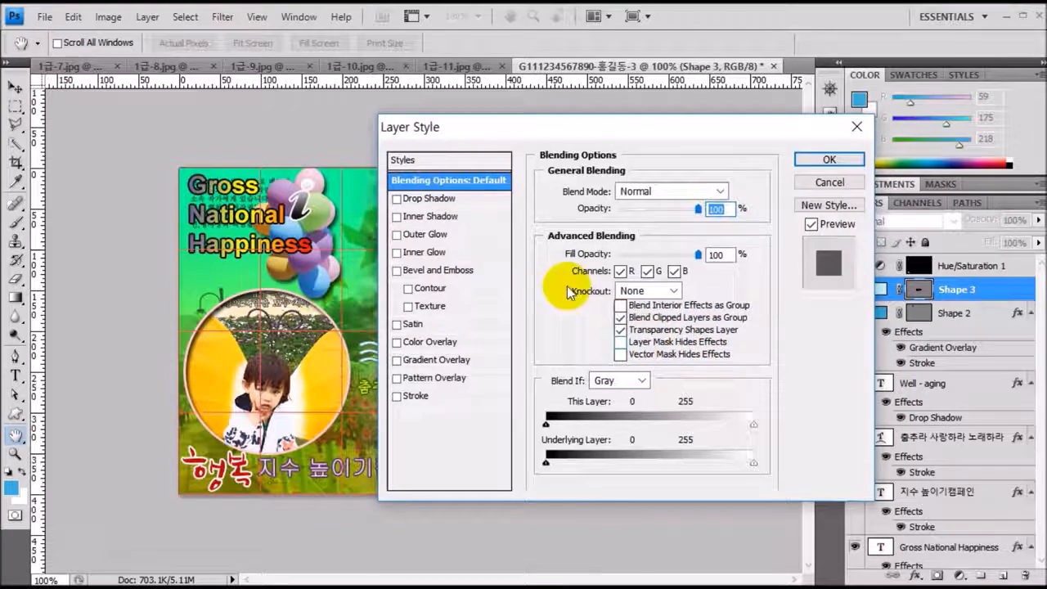
left_click(428, 200)
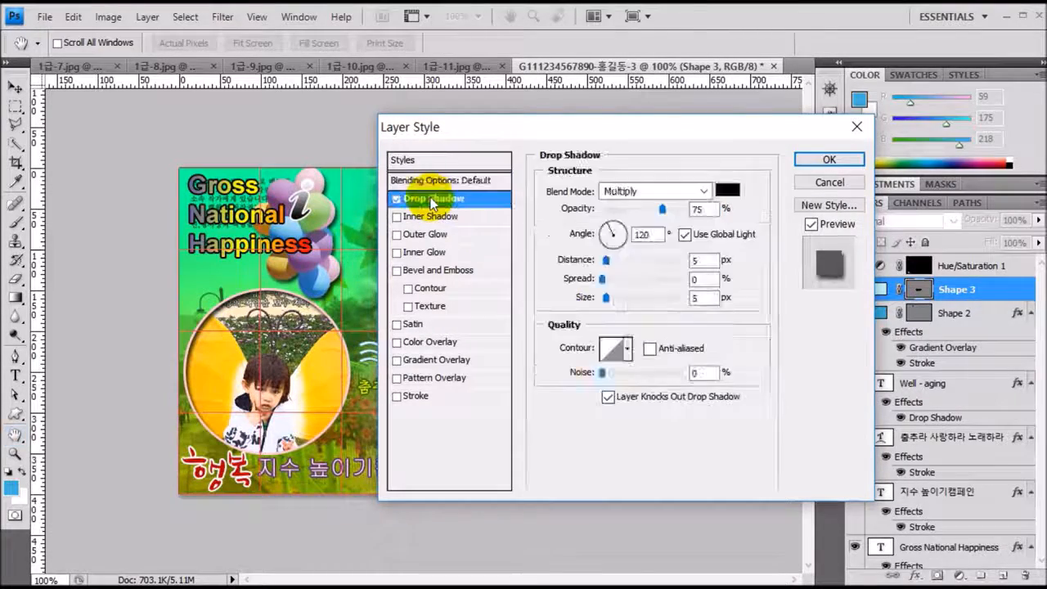
left_click(828, 159)
double_click(965, 290)
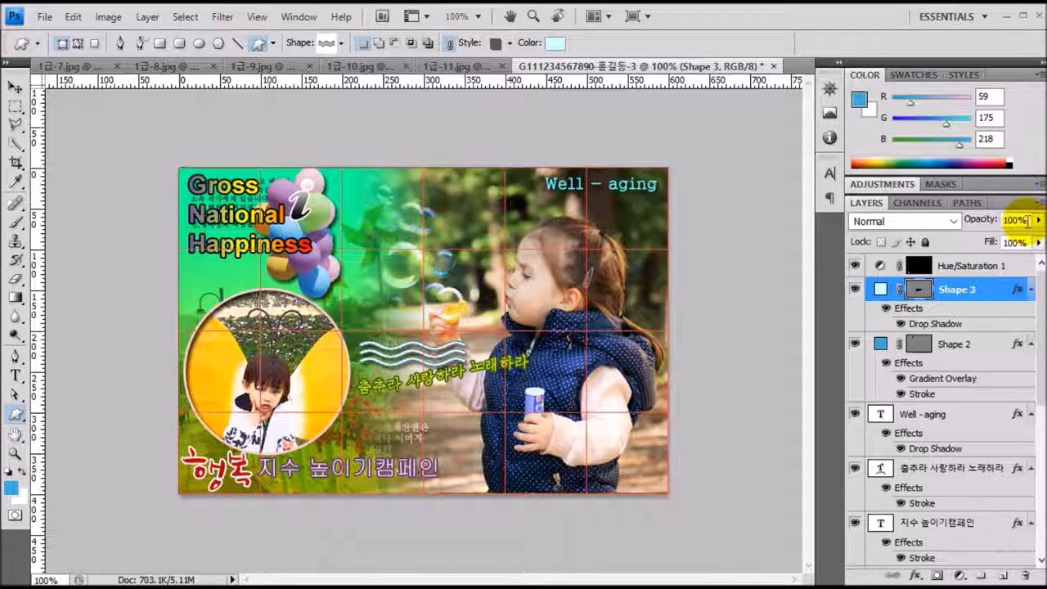
left_click(990, 220)
type("70")
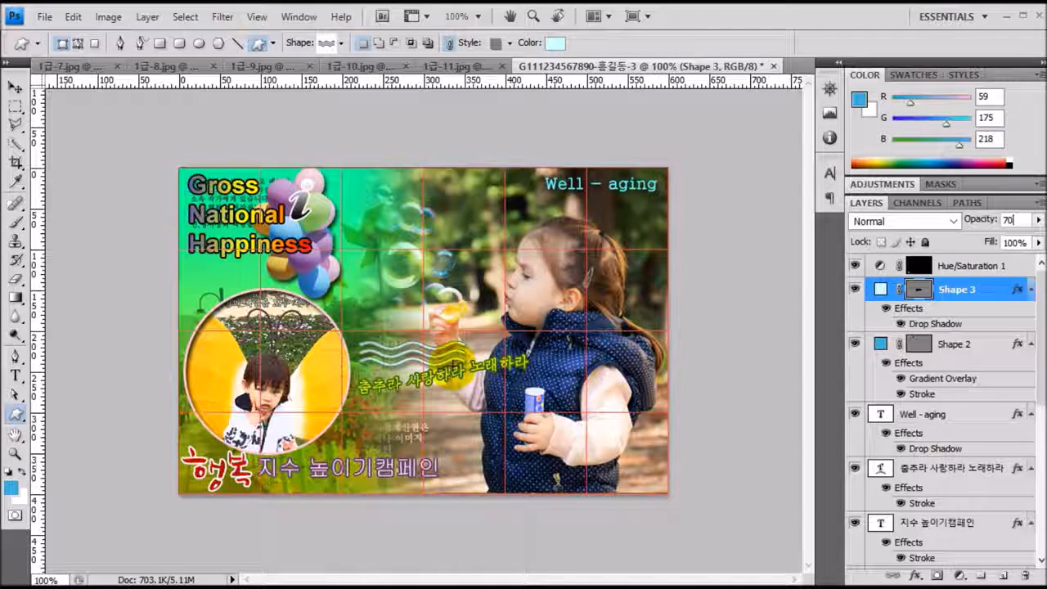
Rotate the wave shape by about -14.4° to follow the slanted text, and stretch its height to about 114.5%.
key("ctrl+t")
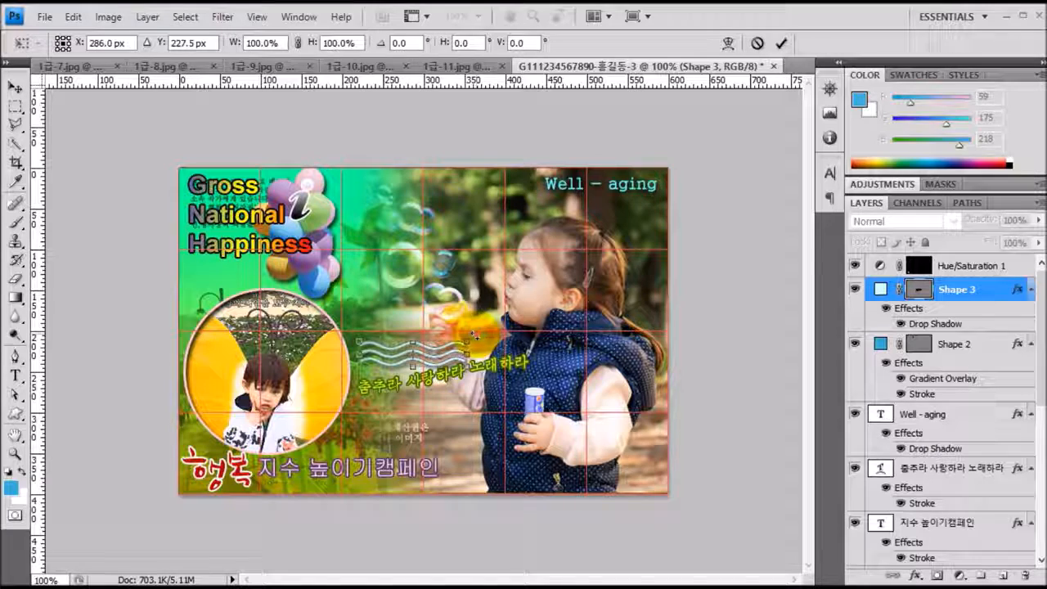
mouse_move(477, 333)
left_mouse_down()
mouse_move(467, 317)
mouse_move(447, 346)
left_mouse_up()
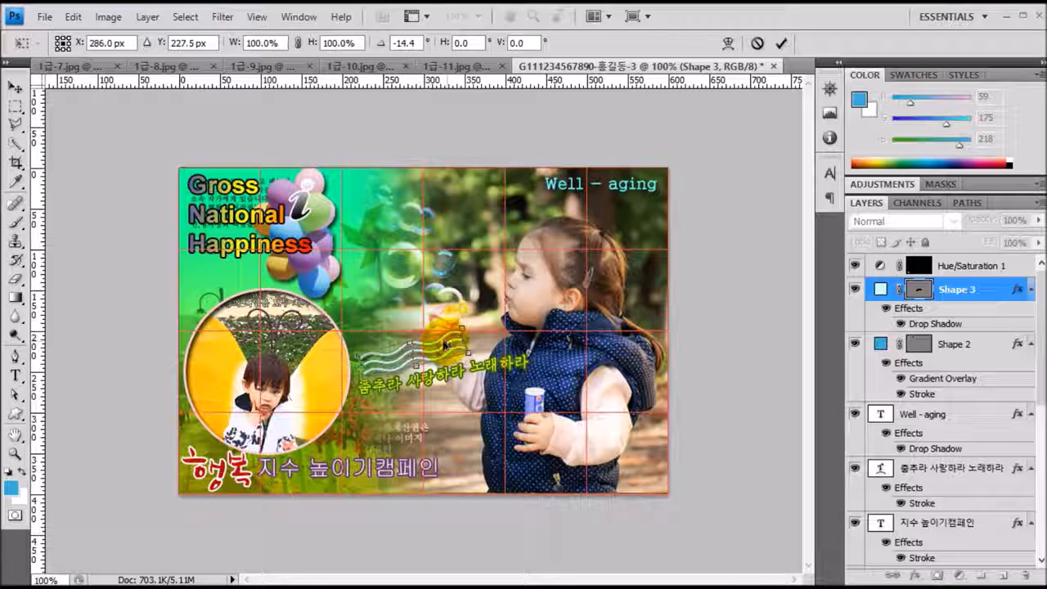
key("Return")
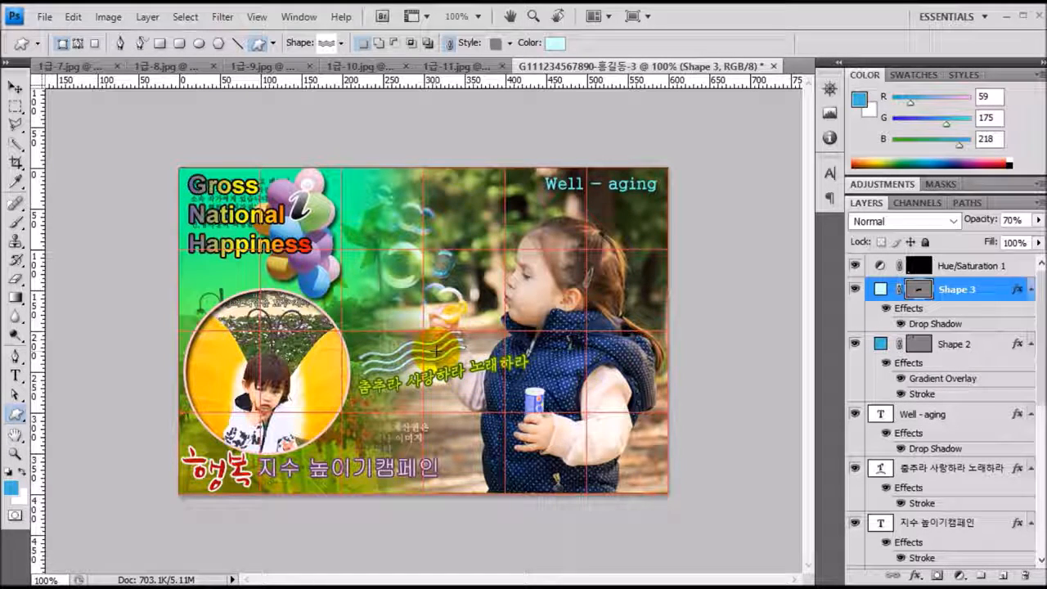
key("ctrl+t")
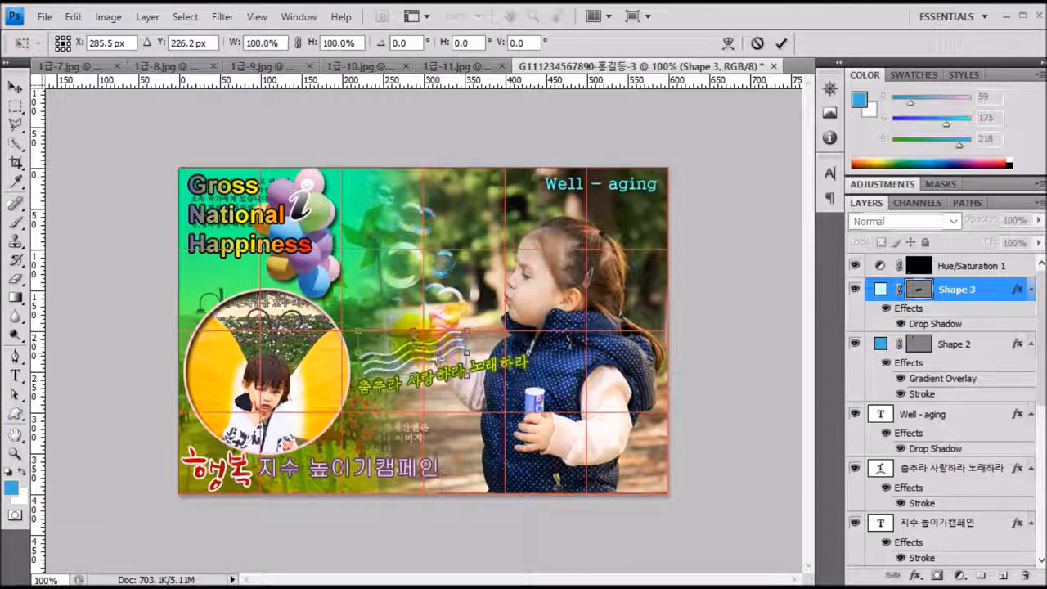
left_click_drag(412, 330, 413, 325)
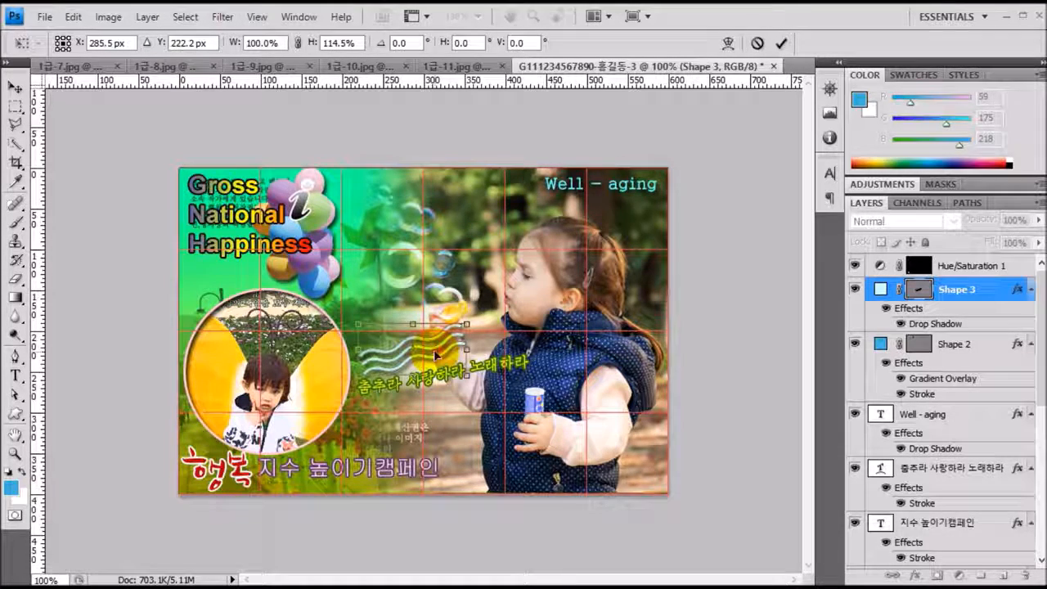
key("Return")
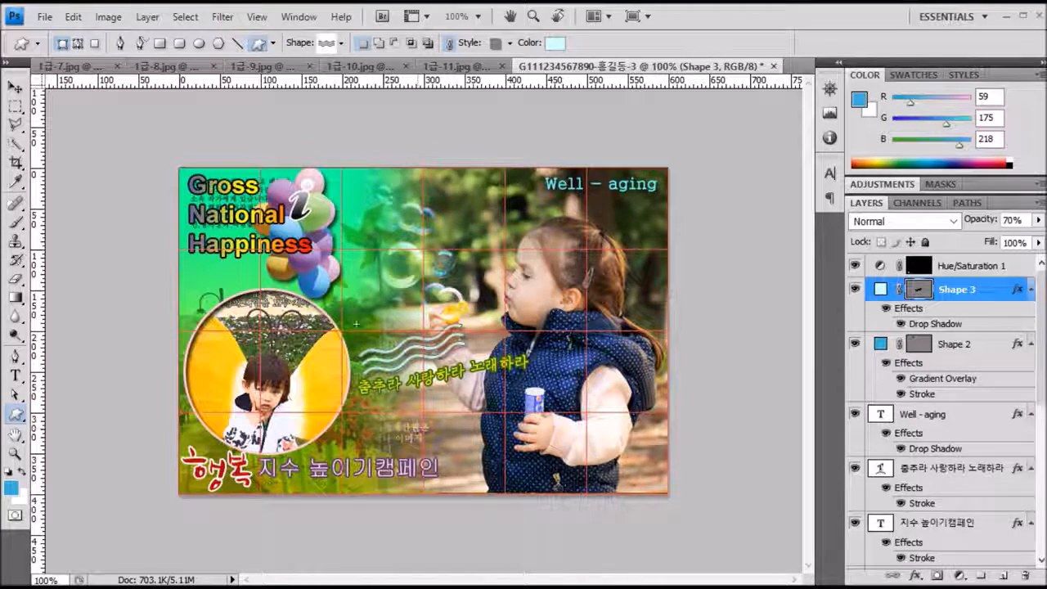
Draw the paw prints custom shape below the 춤추라 사랑하라 노래하라 text and reset its style to Default Style (None).
left_click(341, 42)
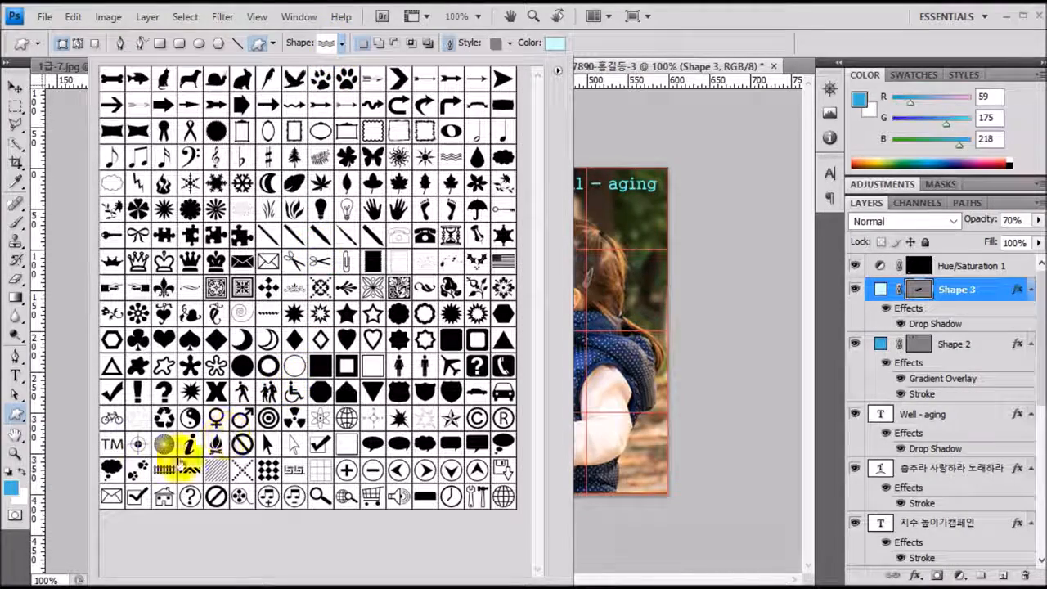
double_click(136, 474)
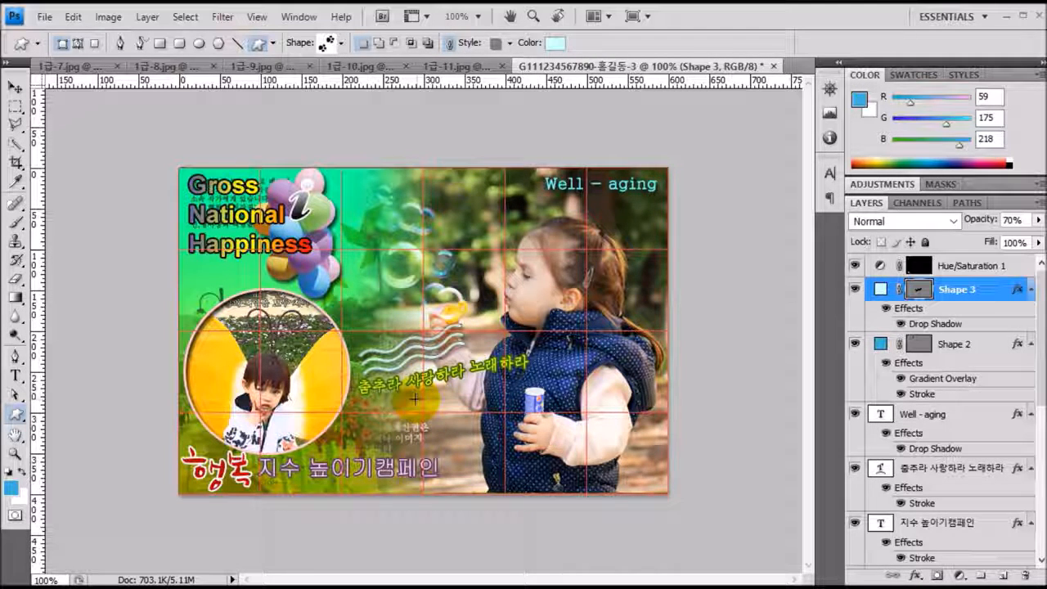
left_click_drag(424, 400, 461, 451)
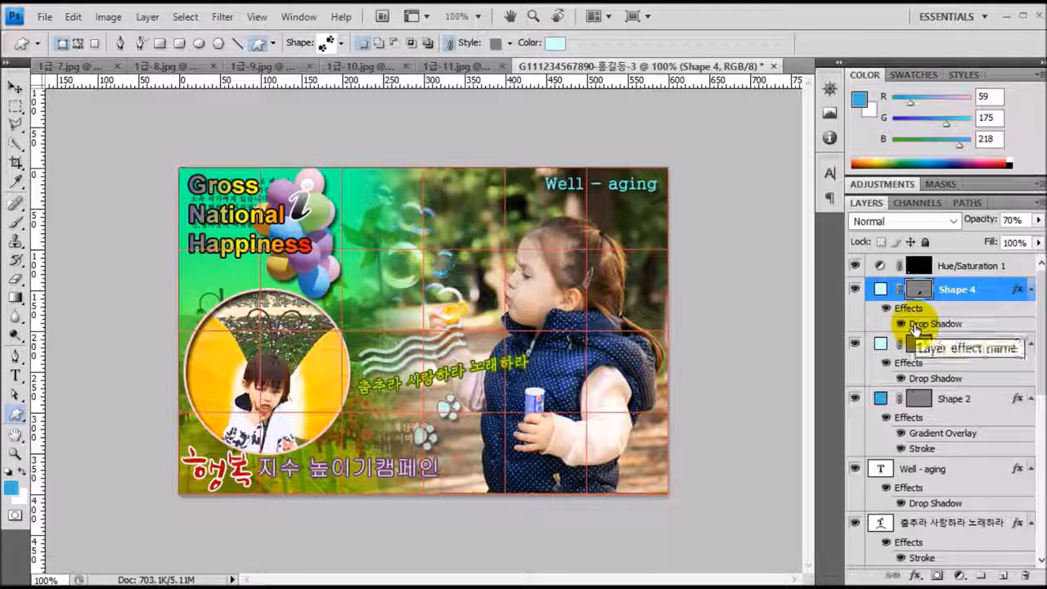
left_click(509, 45)
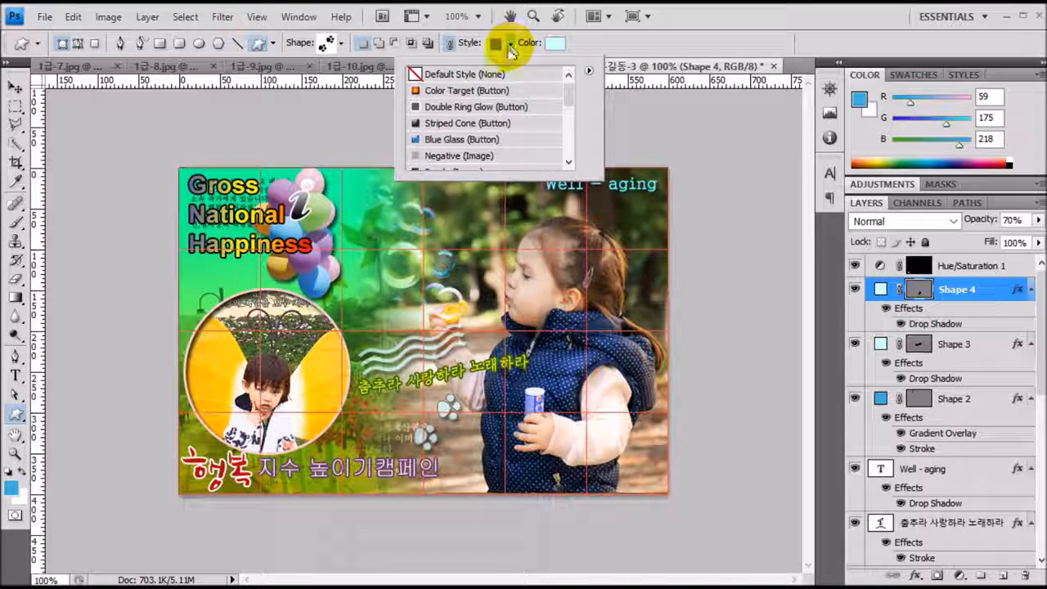
left_click(414, 75)
left_click(414, 74)
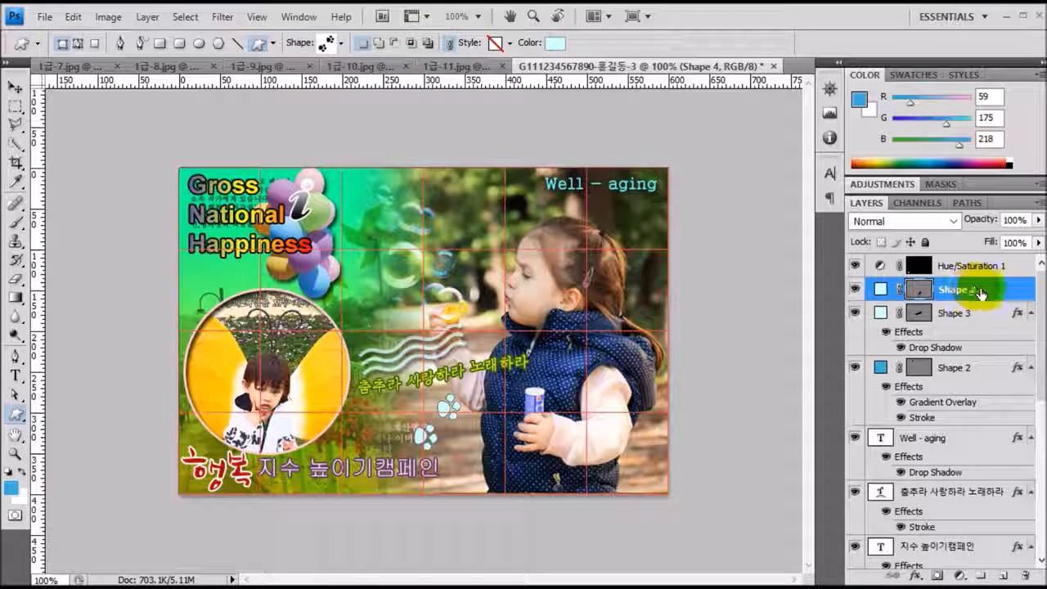
Set the paw prints shape's fill color to ccff00 and add an Inner Shadow with the default settings.
double_click(881, 289)
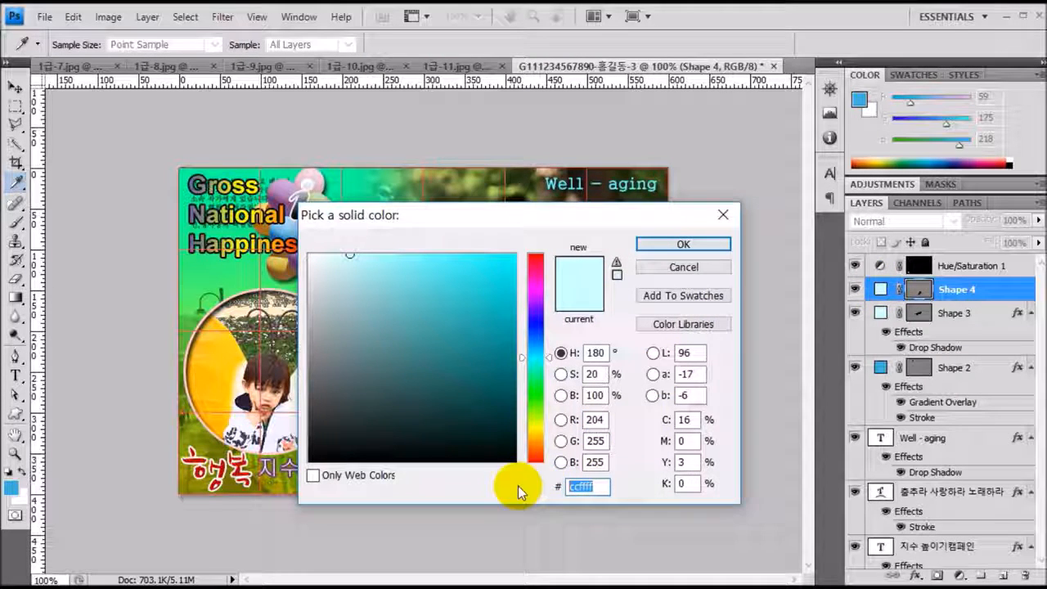
type("ccff00")
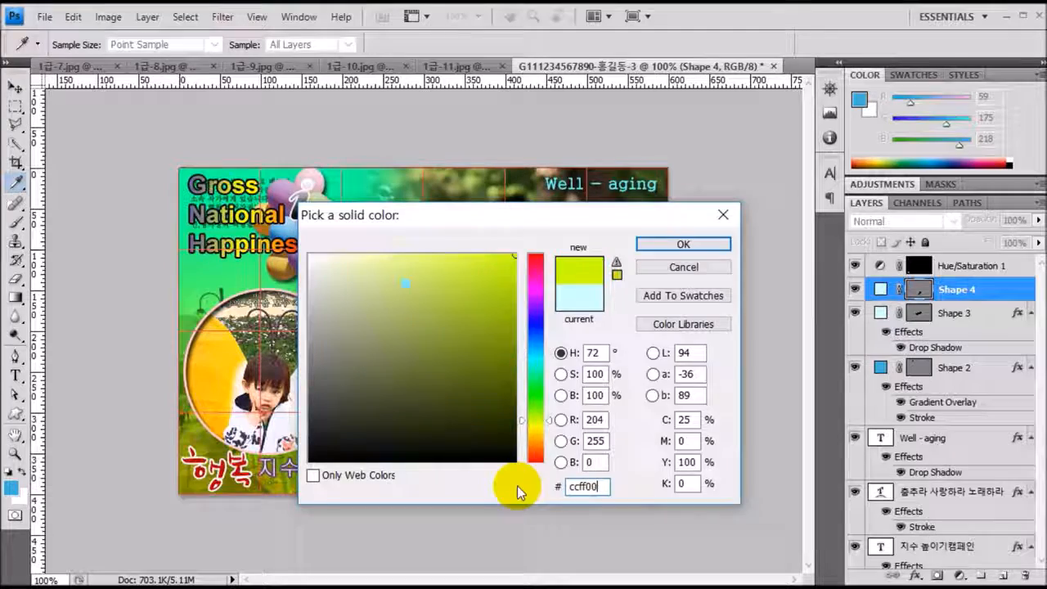
key("Return")
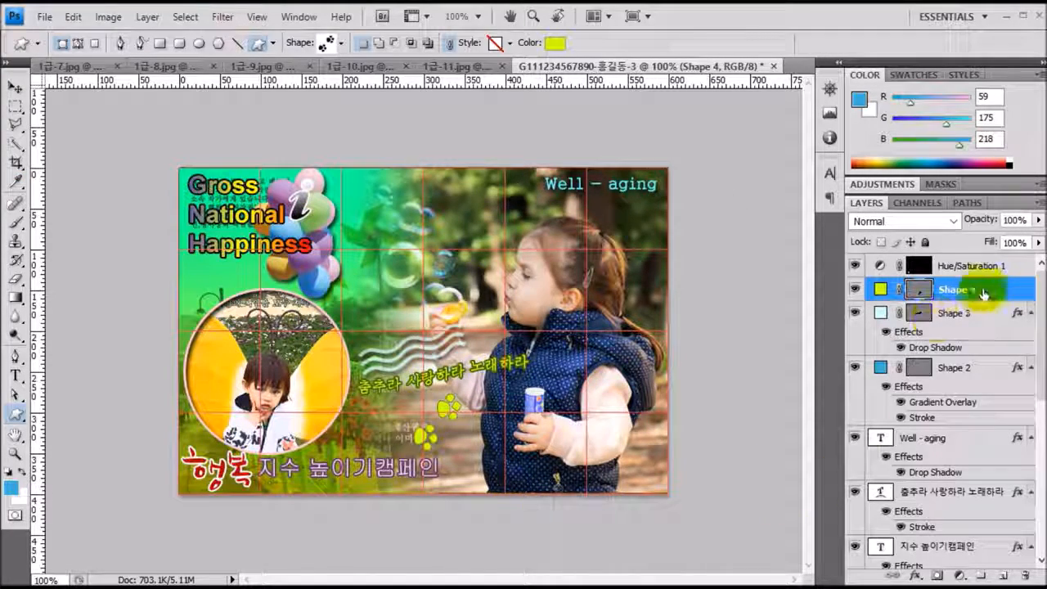
double_click(1015, 293)
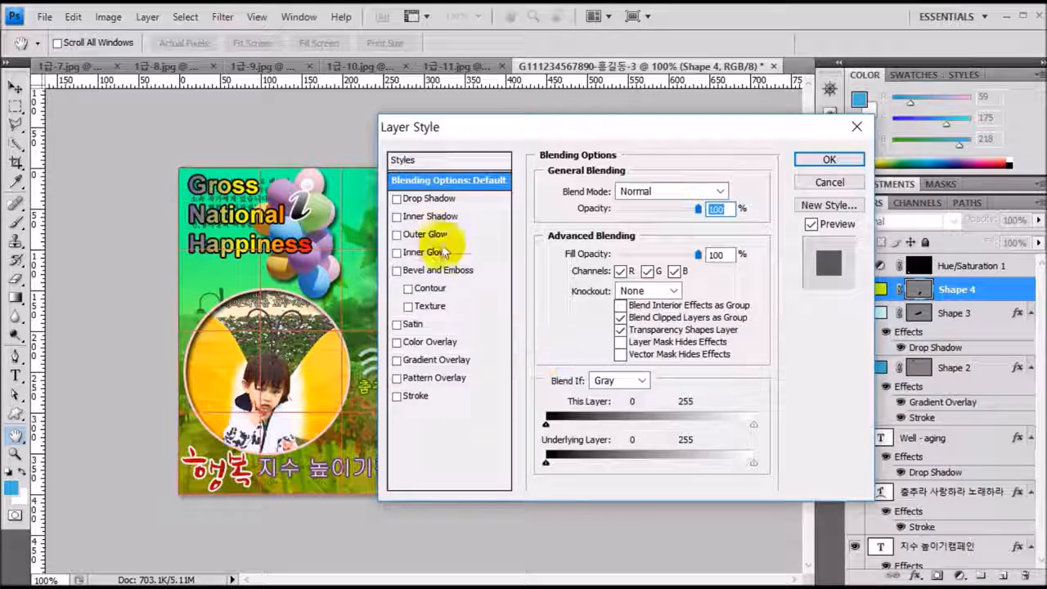
left_click(426, 220)
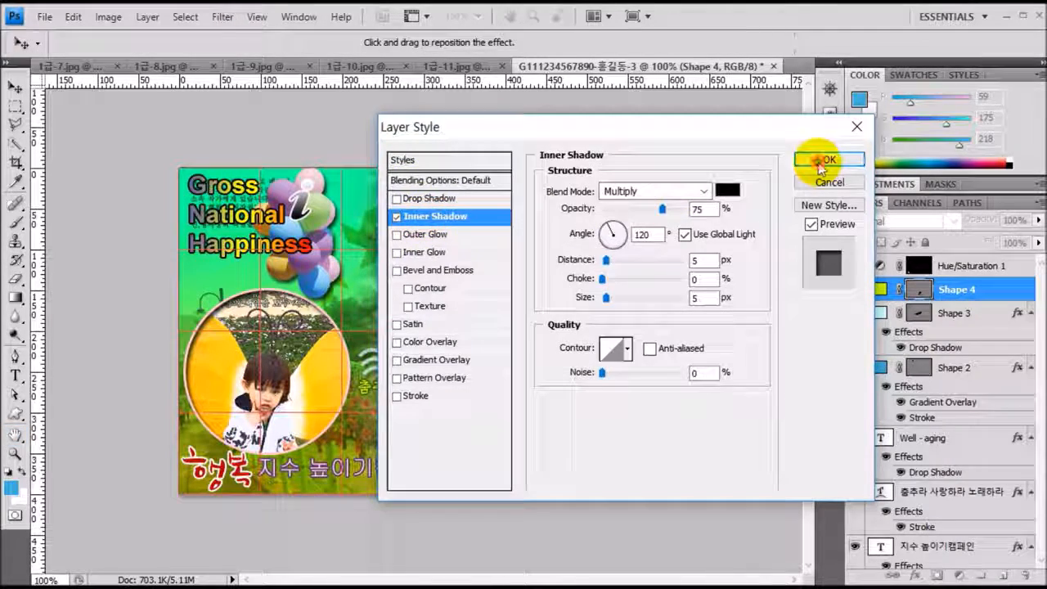
left_click(829, 159)
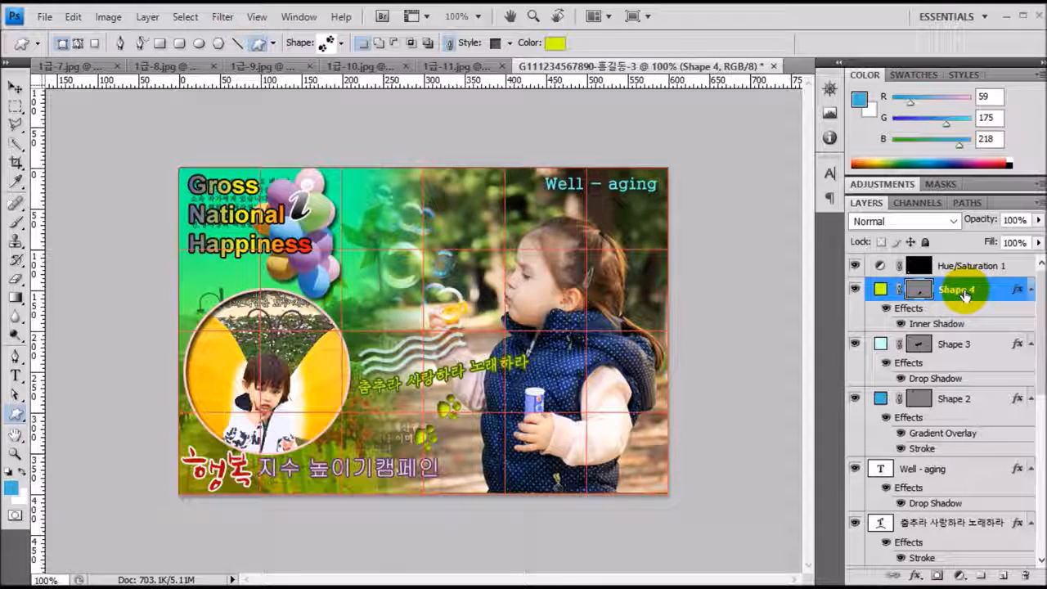
Duplicate the paw prints shape onto the girl's vest beside the original and scale the copy to about 76.5%.
left_click(14, 86)
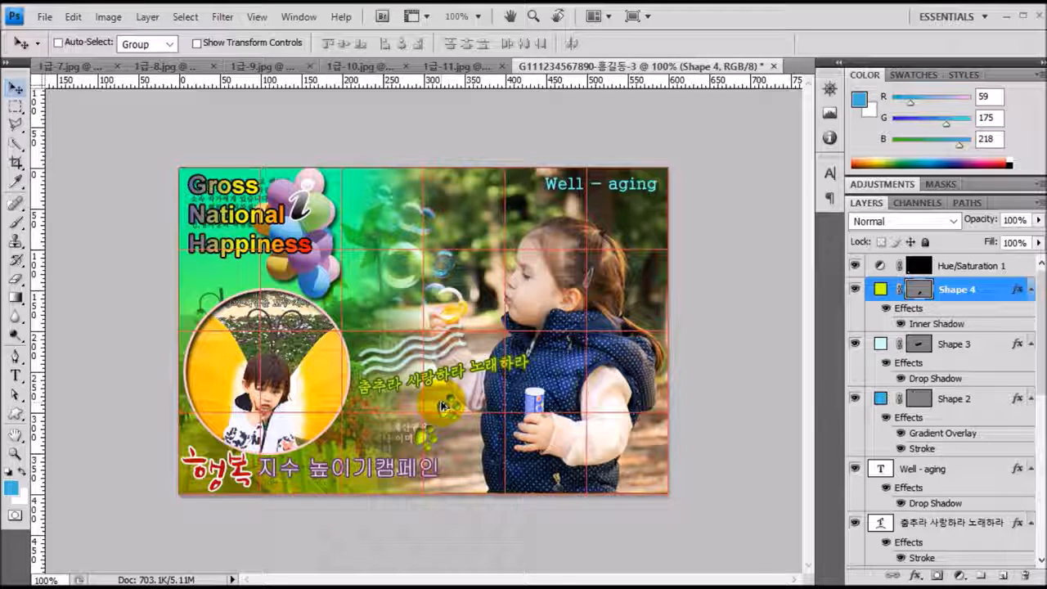
left_click_drag(442, 405, 512, 394)
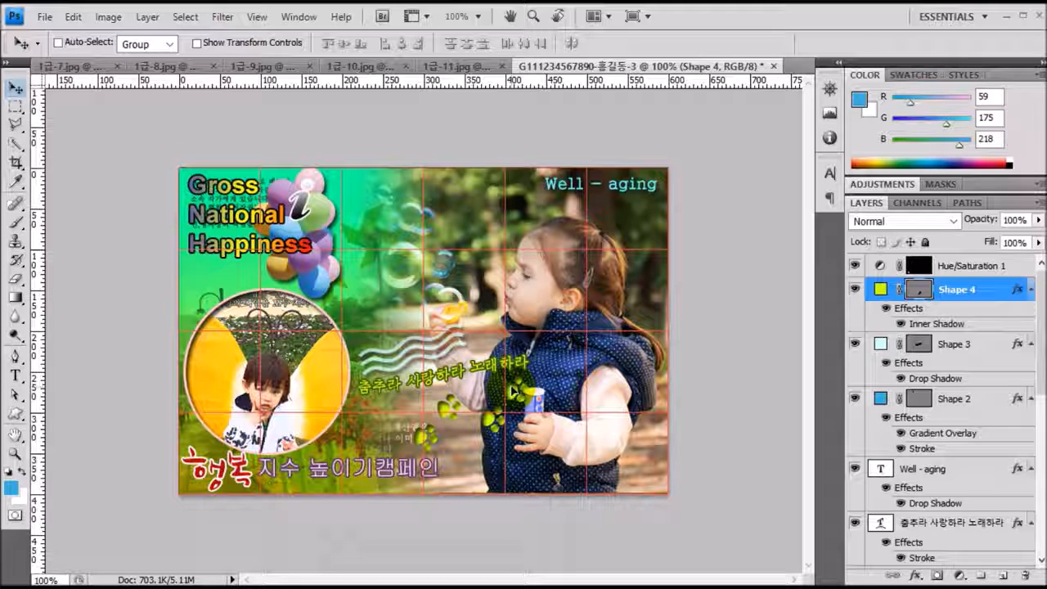
key("ctrl+j")
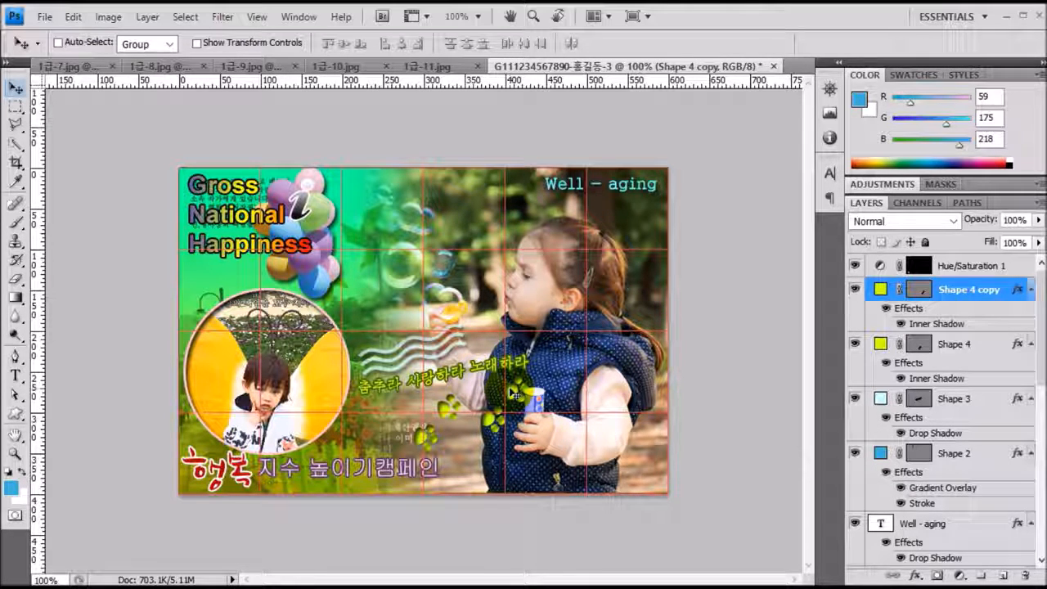
key("ctrl+t")
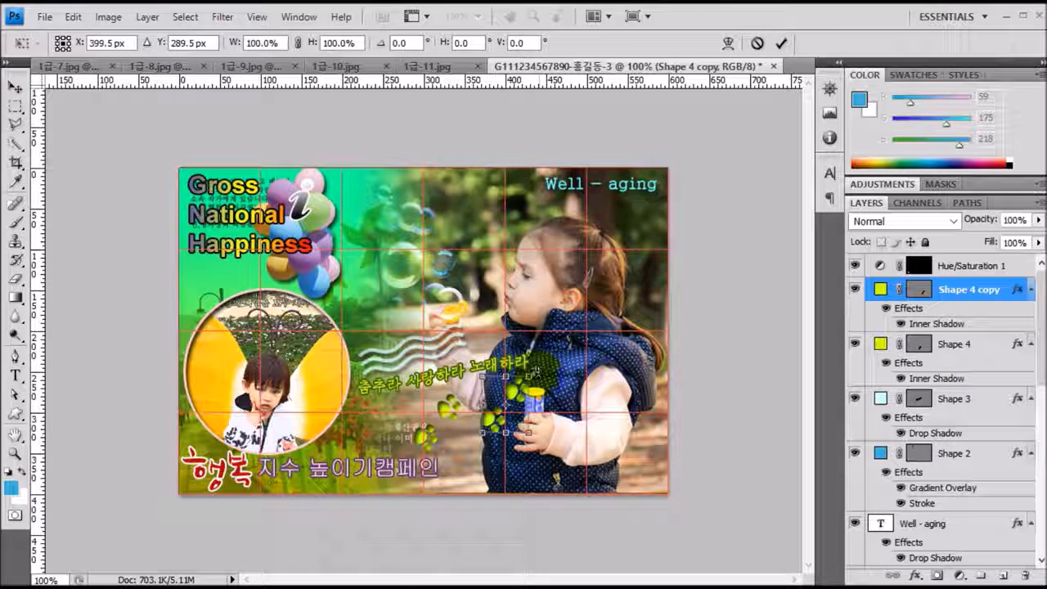
left_click_drag(533, 373, 519, 389)
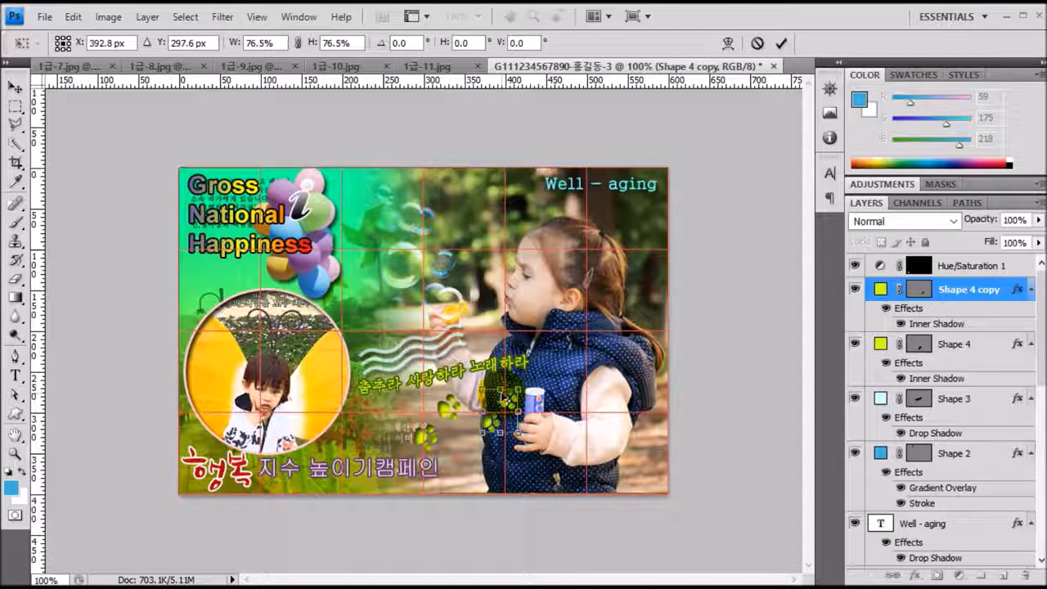
left_click_drag(496, 411, 511, 420)
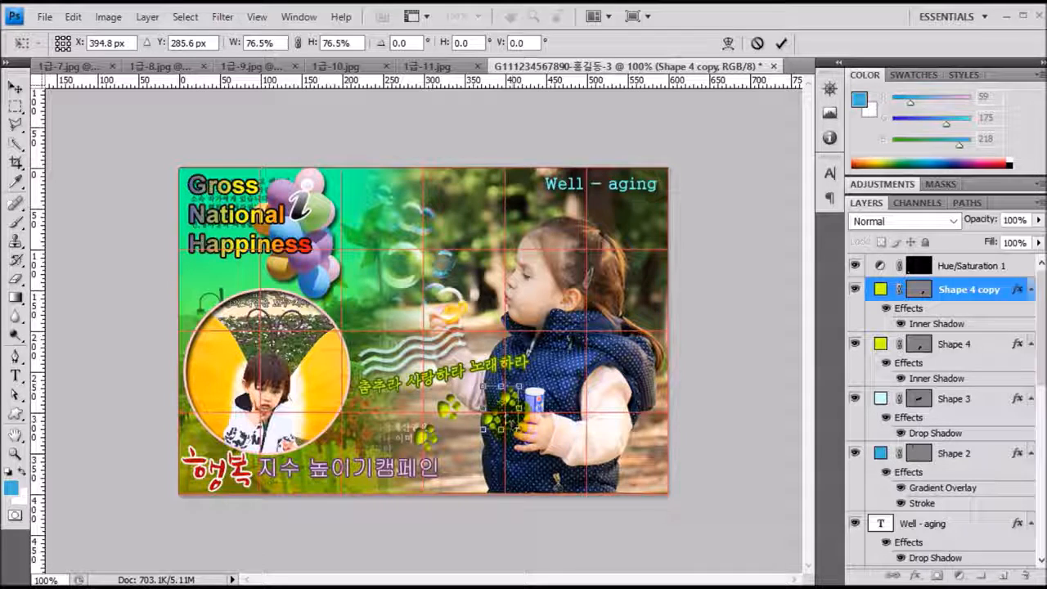
key("Return")
left_click_drag(509, 420, 563, 440)
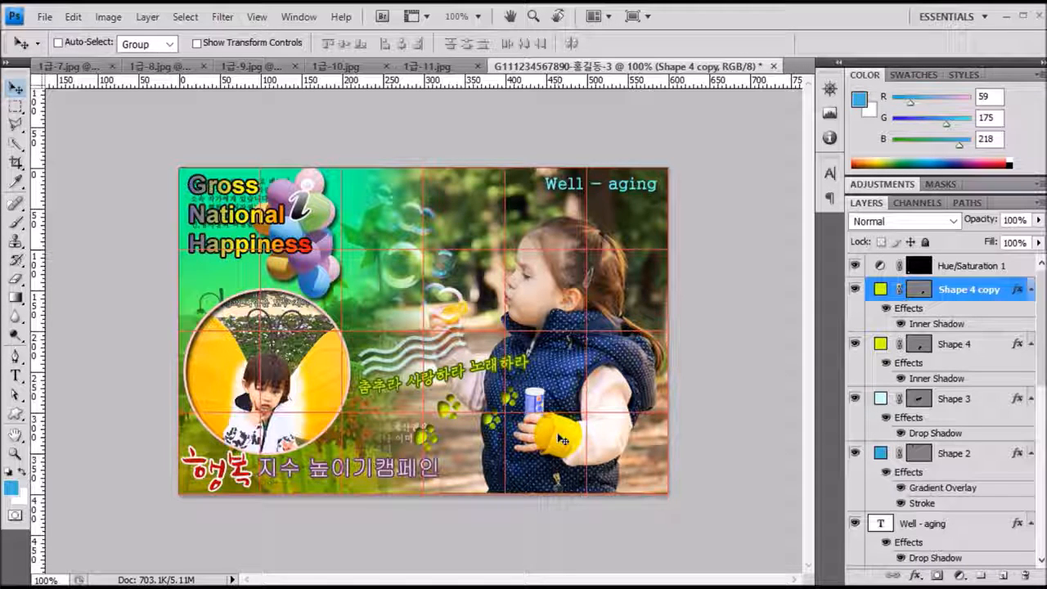